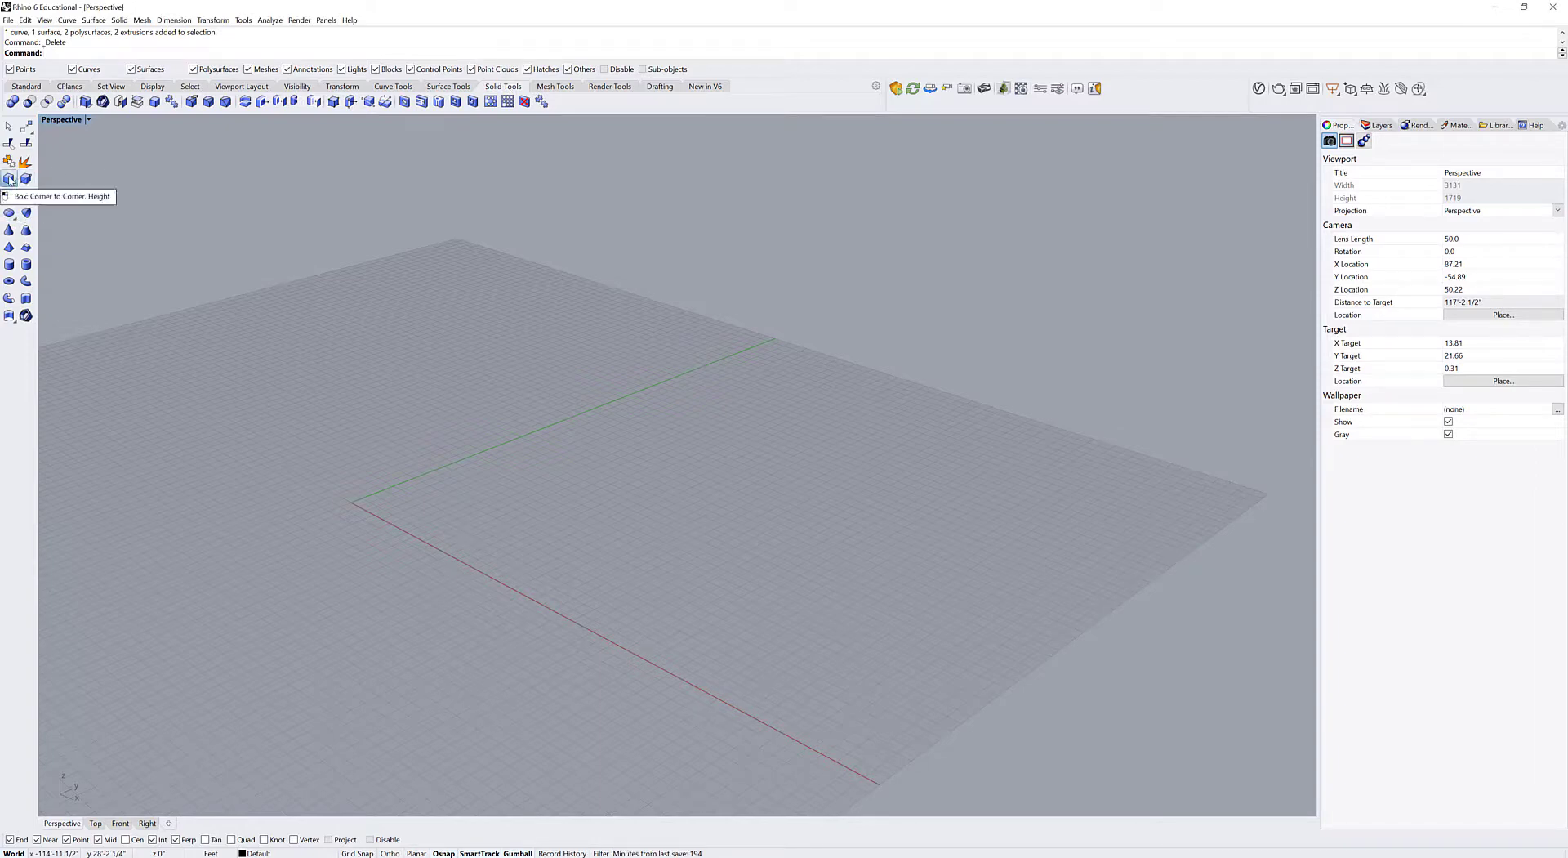
Step: Create a roughly cubic box on the construction plane near the origin, from two base corners and a height
click(9, 179)
click(466, 498)
click(622, 498)
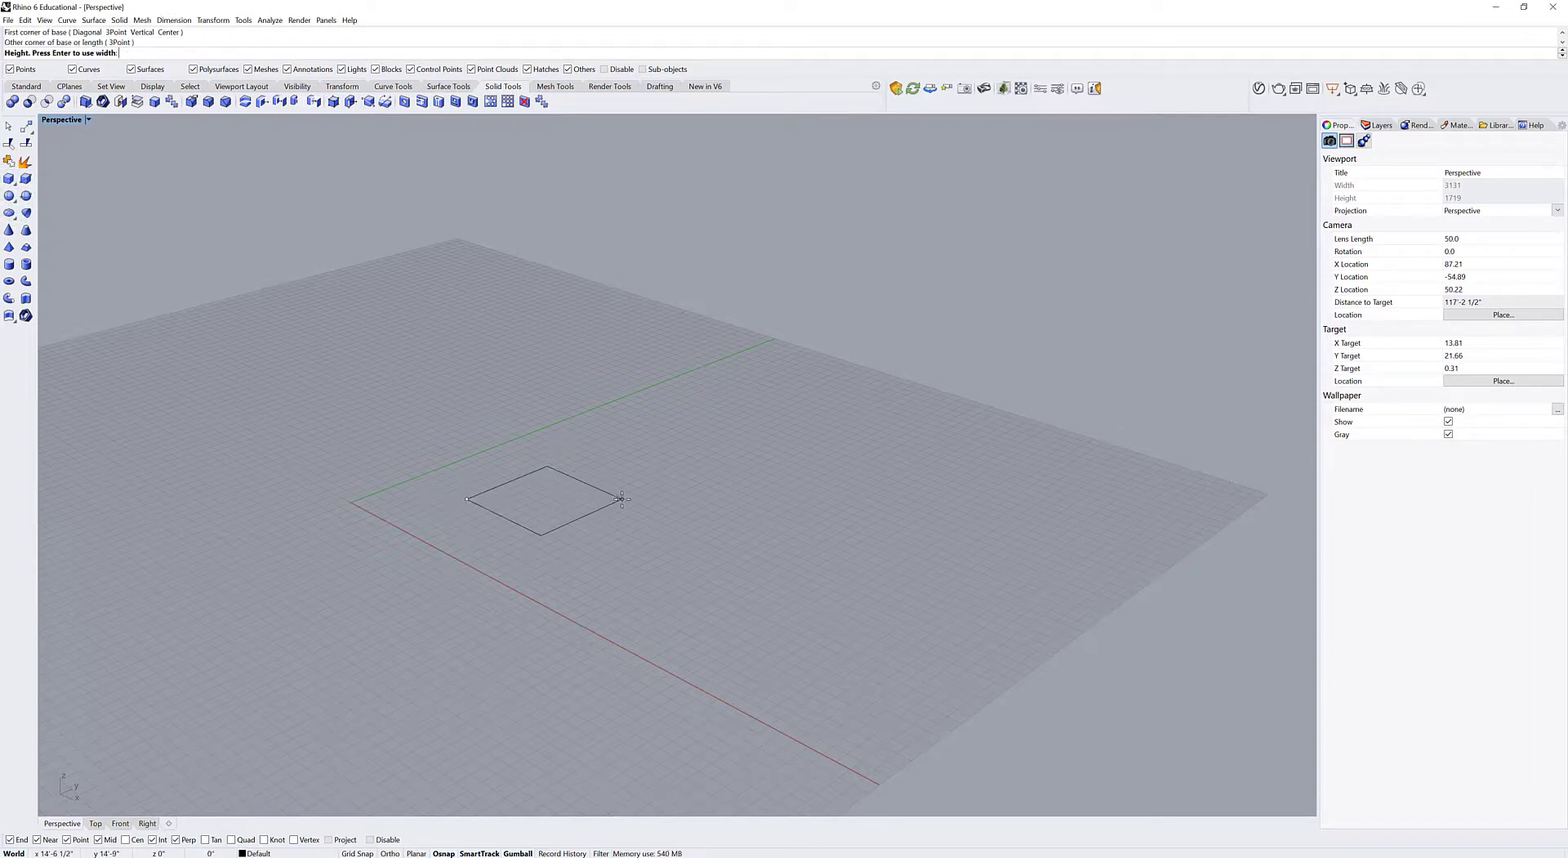
click(616, 390)
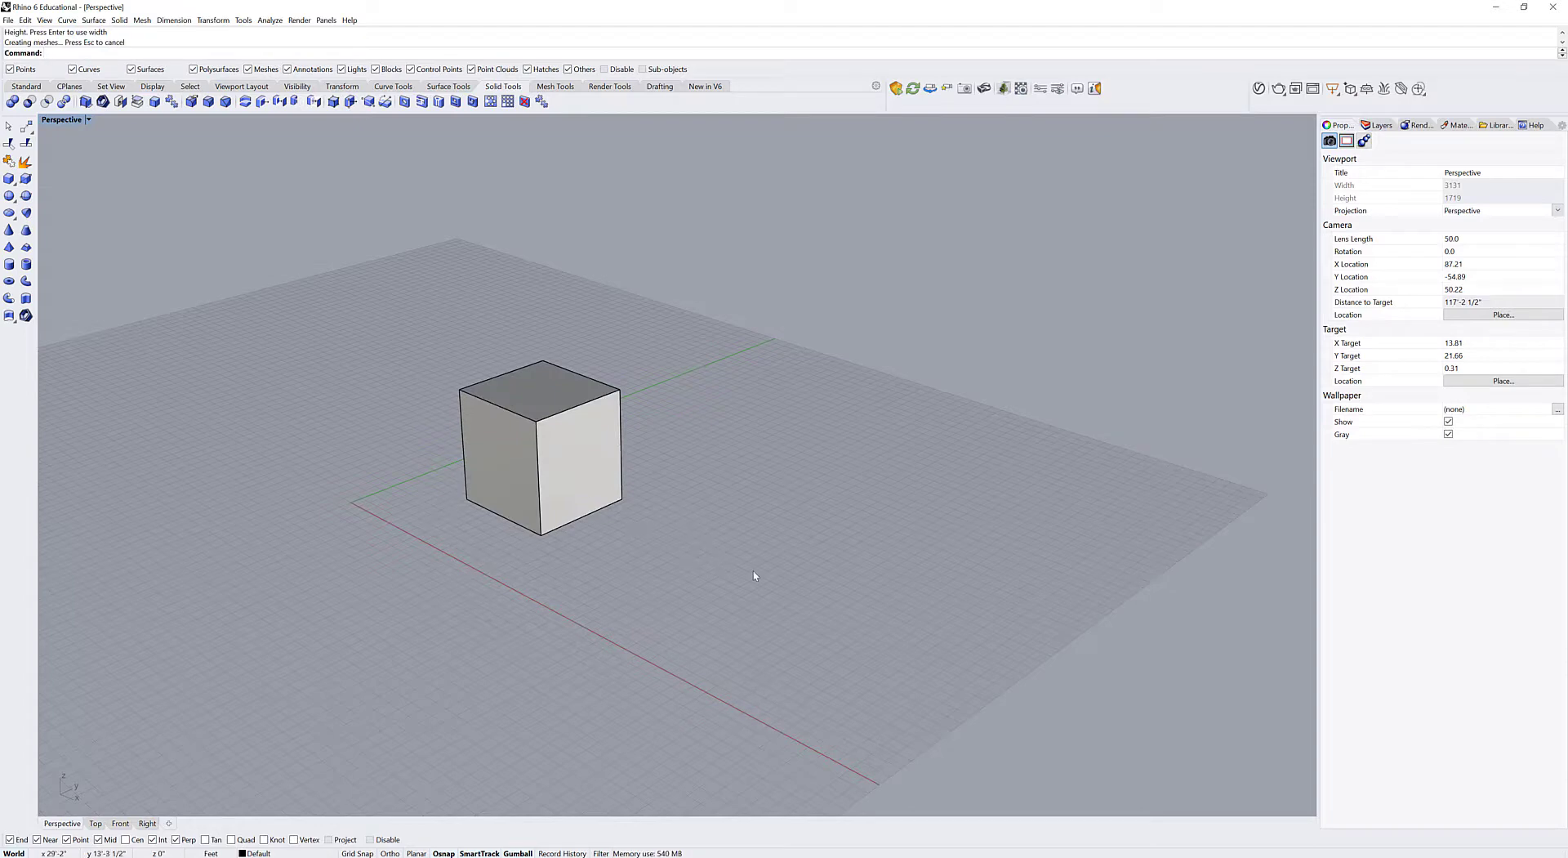
Step: Create a sphere beside the box, centred on the construction plane, from a centre point and a radius
shift+right_drag(752, 570, 707, 550)
click(26, 196)
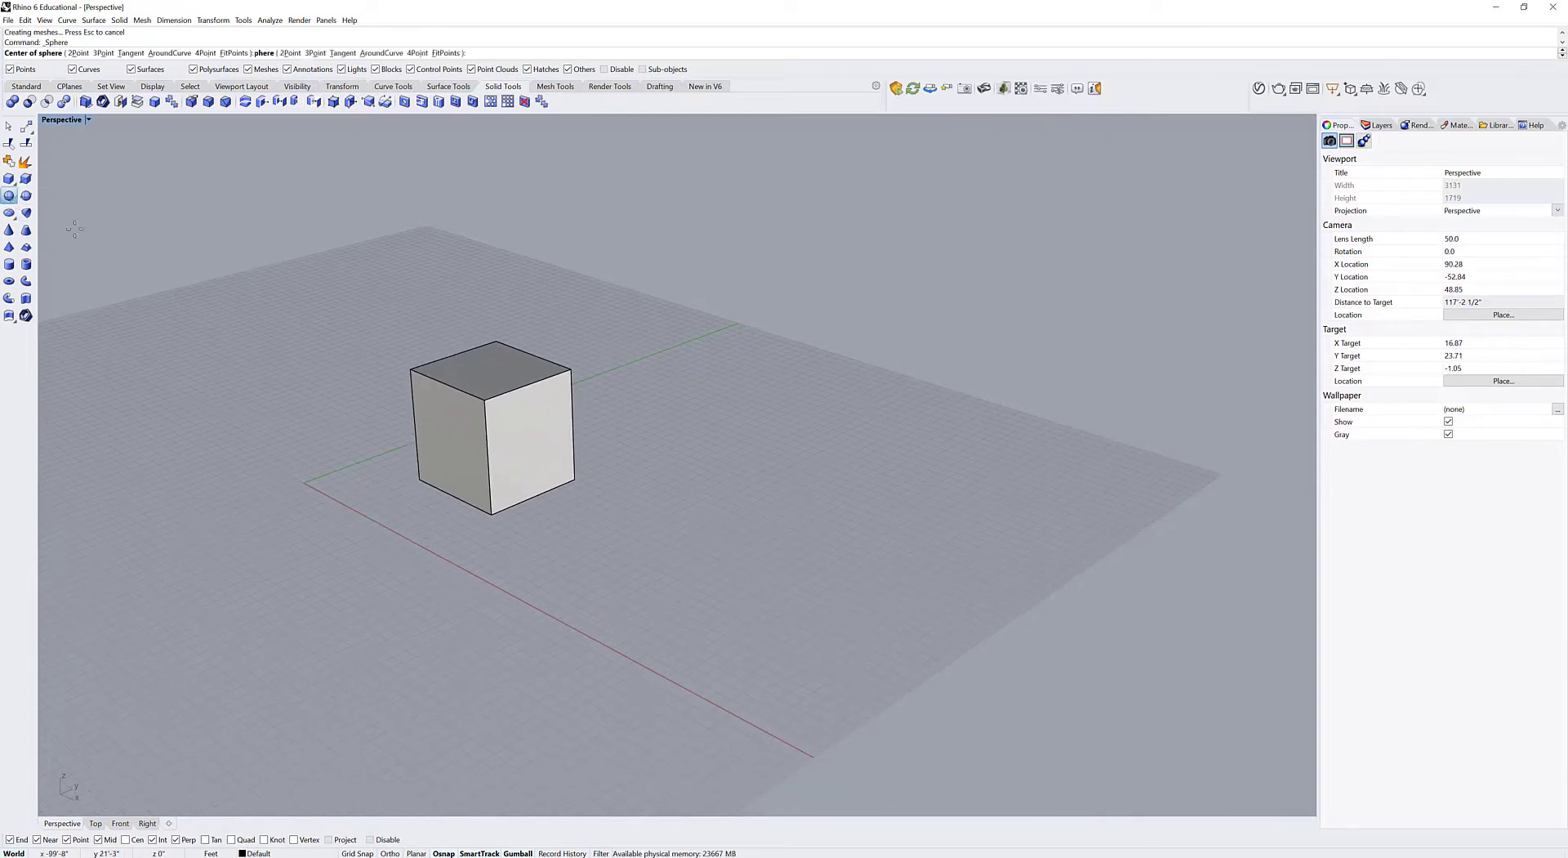
click(670, 553)
click(729, 580)
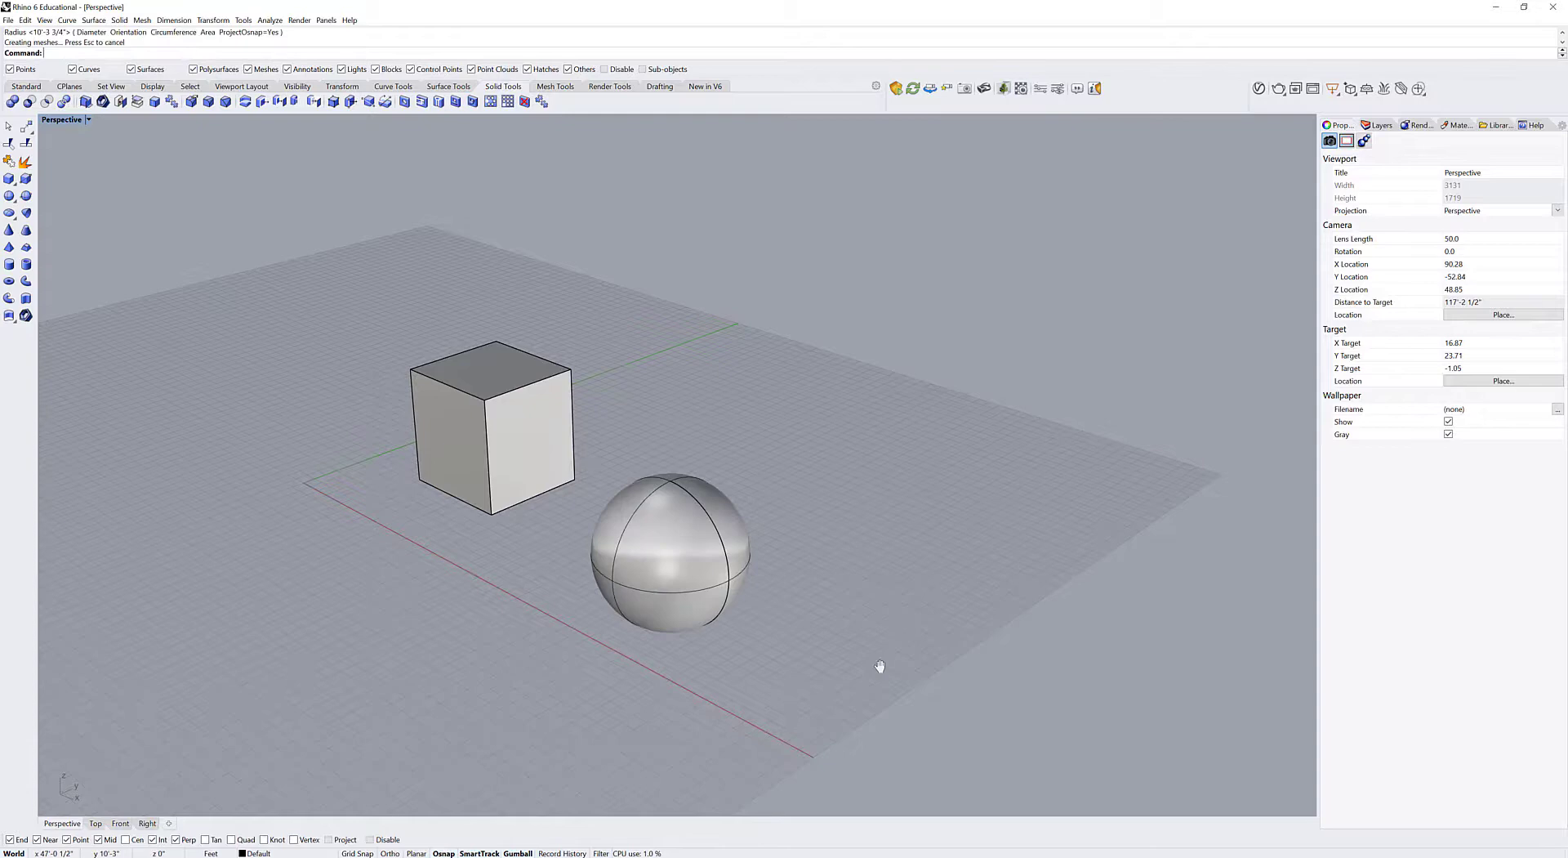
Step: Create a vertical solid cone beside the sphere, continuing the row away from the box
shift+right_drag(879, 665, 710, 598)
click(9, 231)
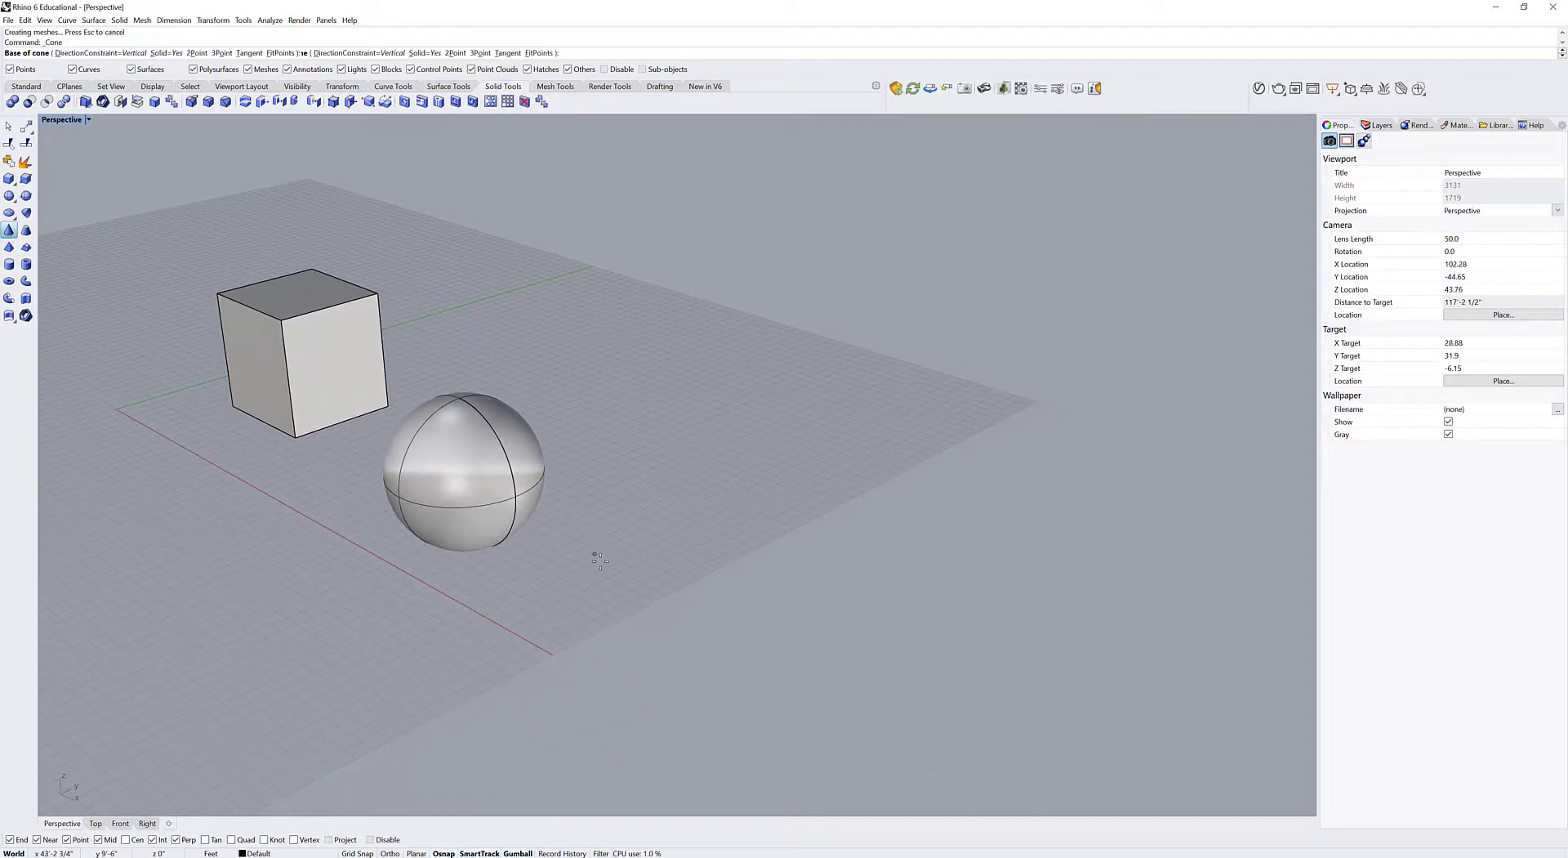
click(632, 579)
click(690, 596)
click(673, 487)
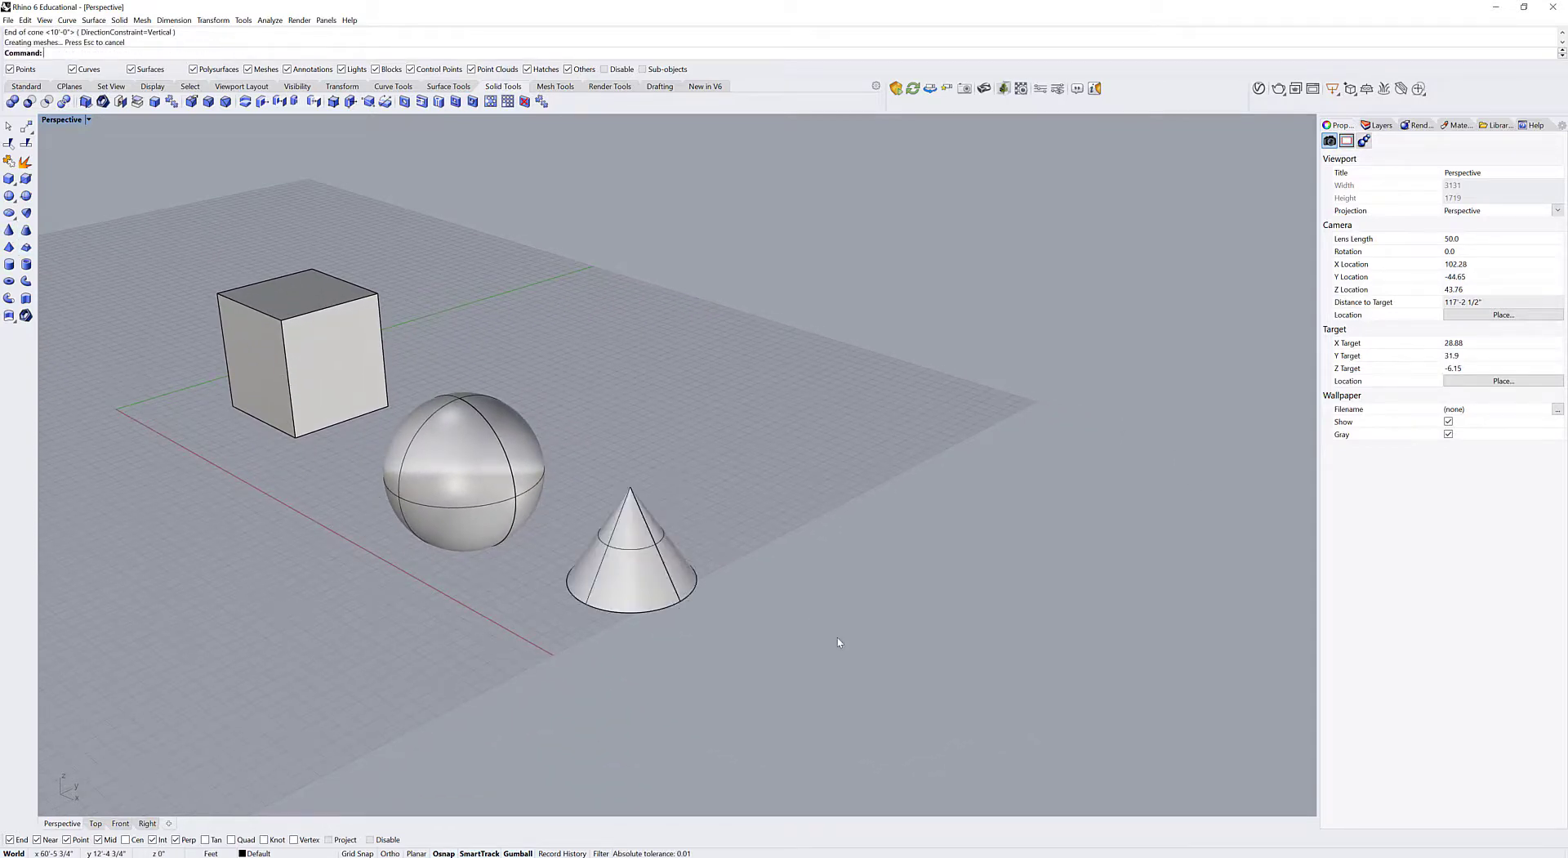
Step: Create a vertical solid cylinder beside the cone, making it taller and wider than the cone
shift+right_drag(637, 541, 480, 479)
click(9, 264)
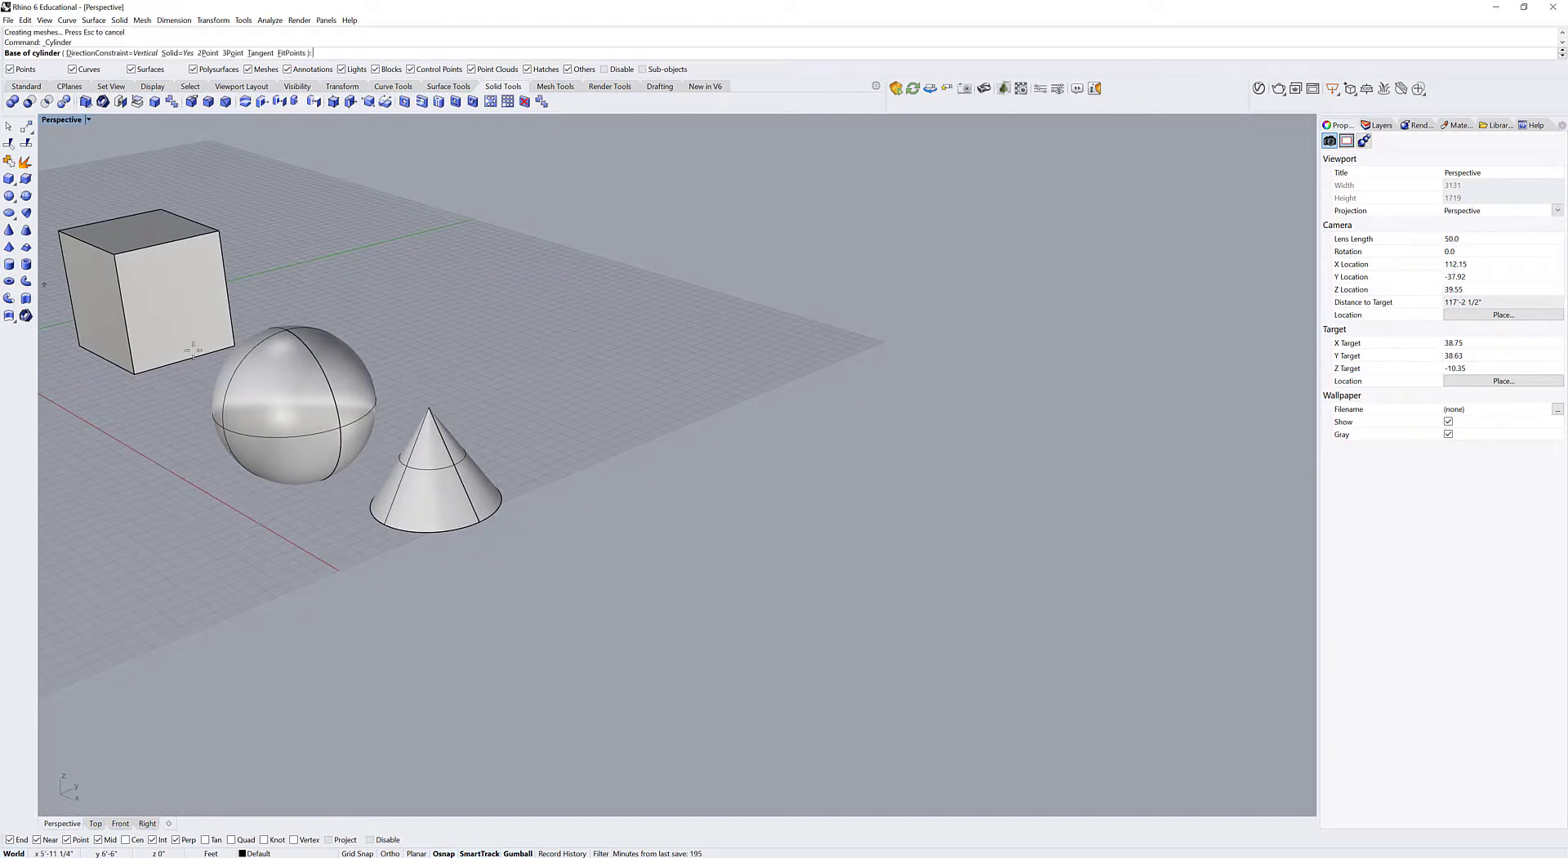
click(586, 580)
click(671, 582)
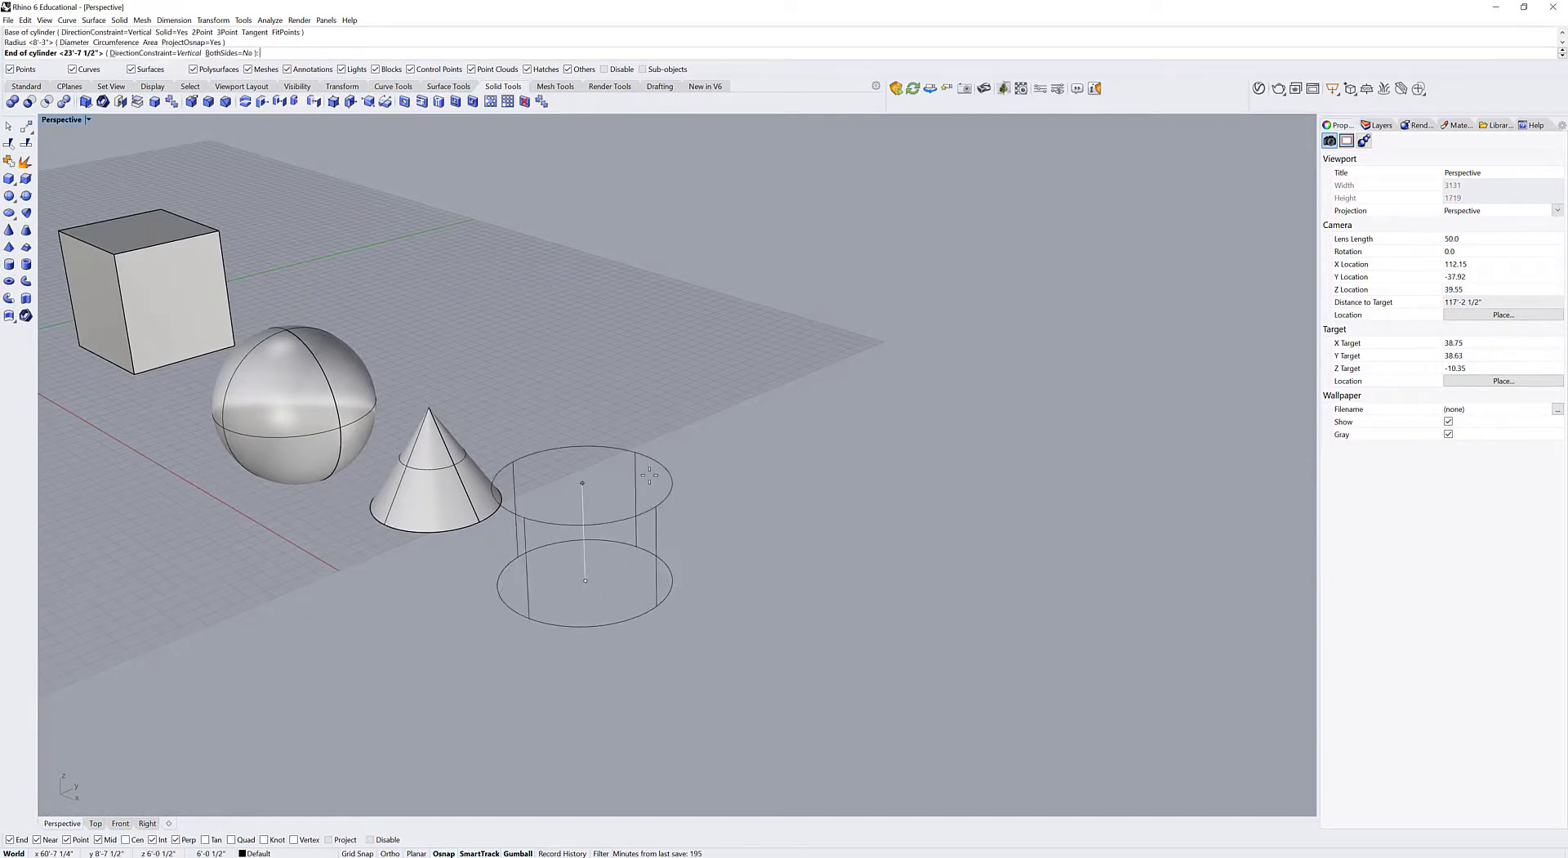
click(627, 433)
Step: Create a four-sided inscribed solid pyramid beside the cylinder at the end of the row
scroll(233, 384, down, 3)
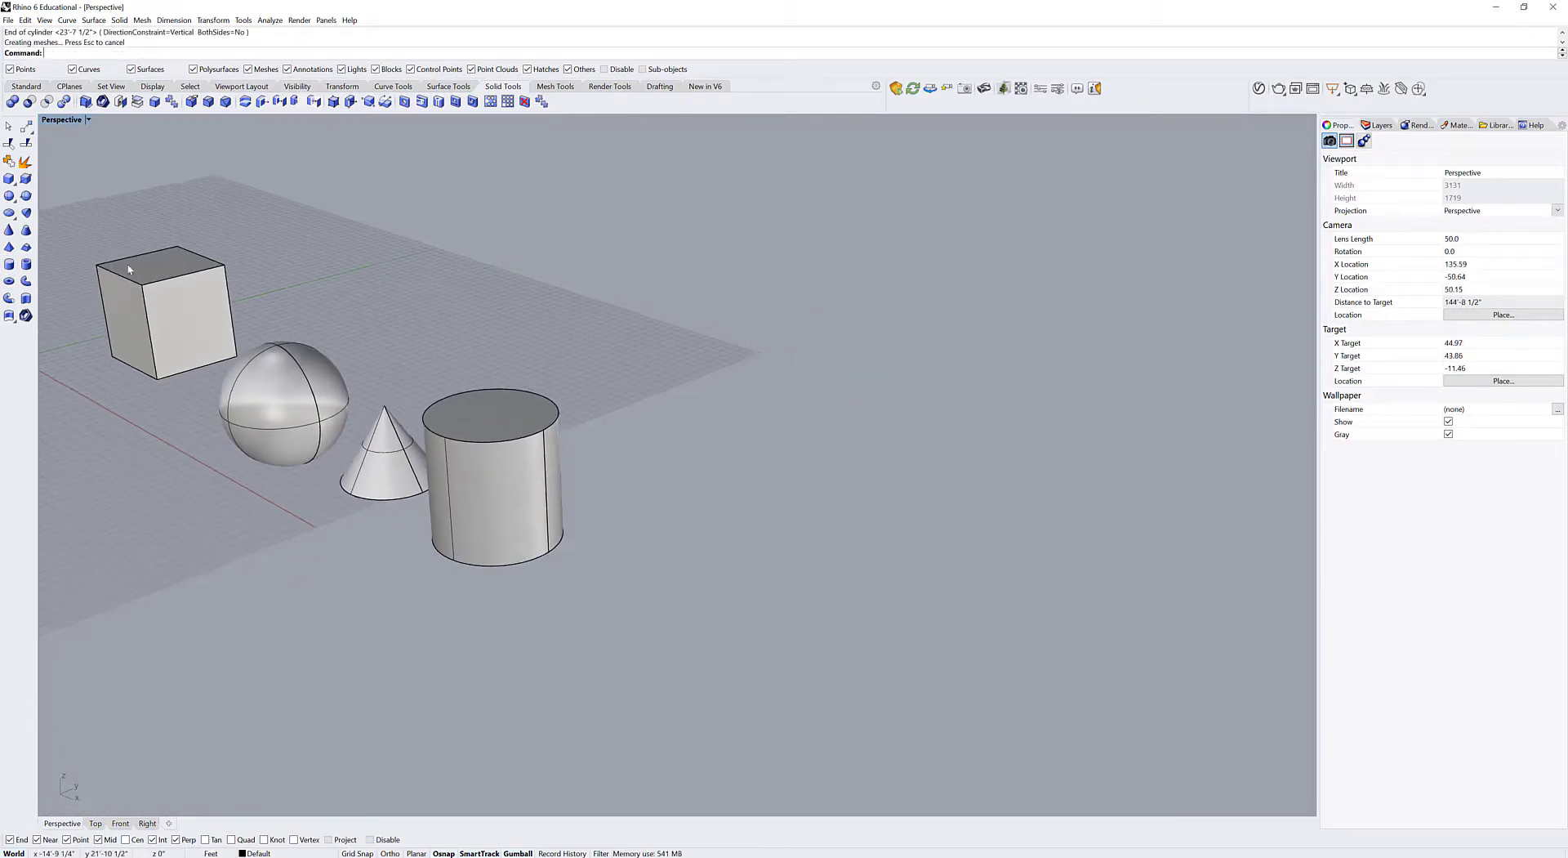
click(9, 247)
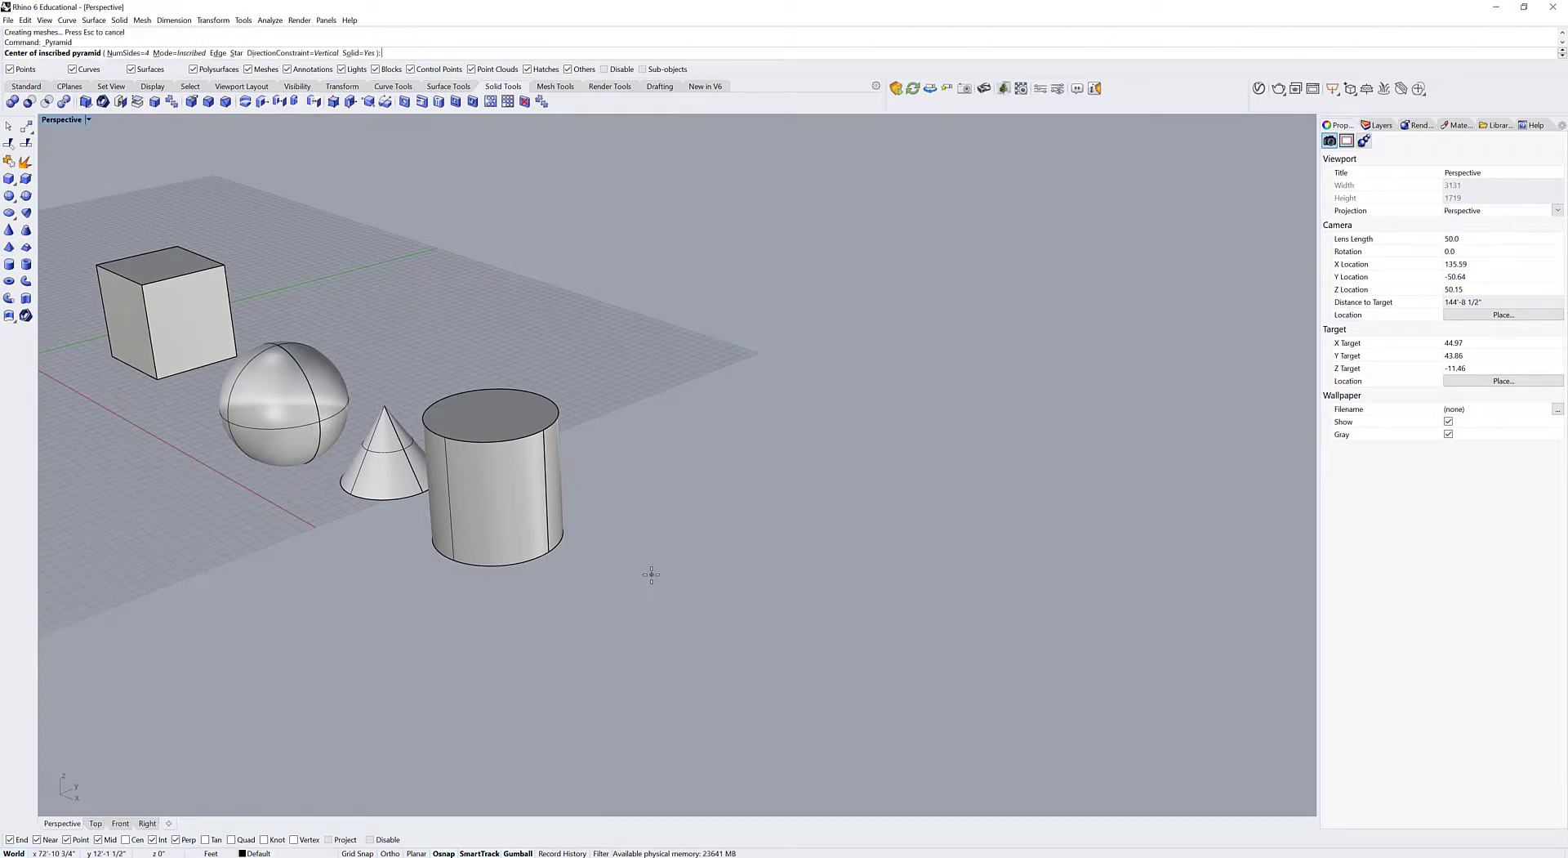
click(651, 574)
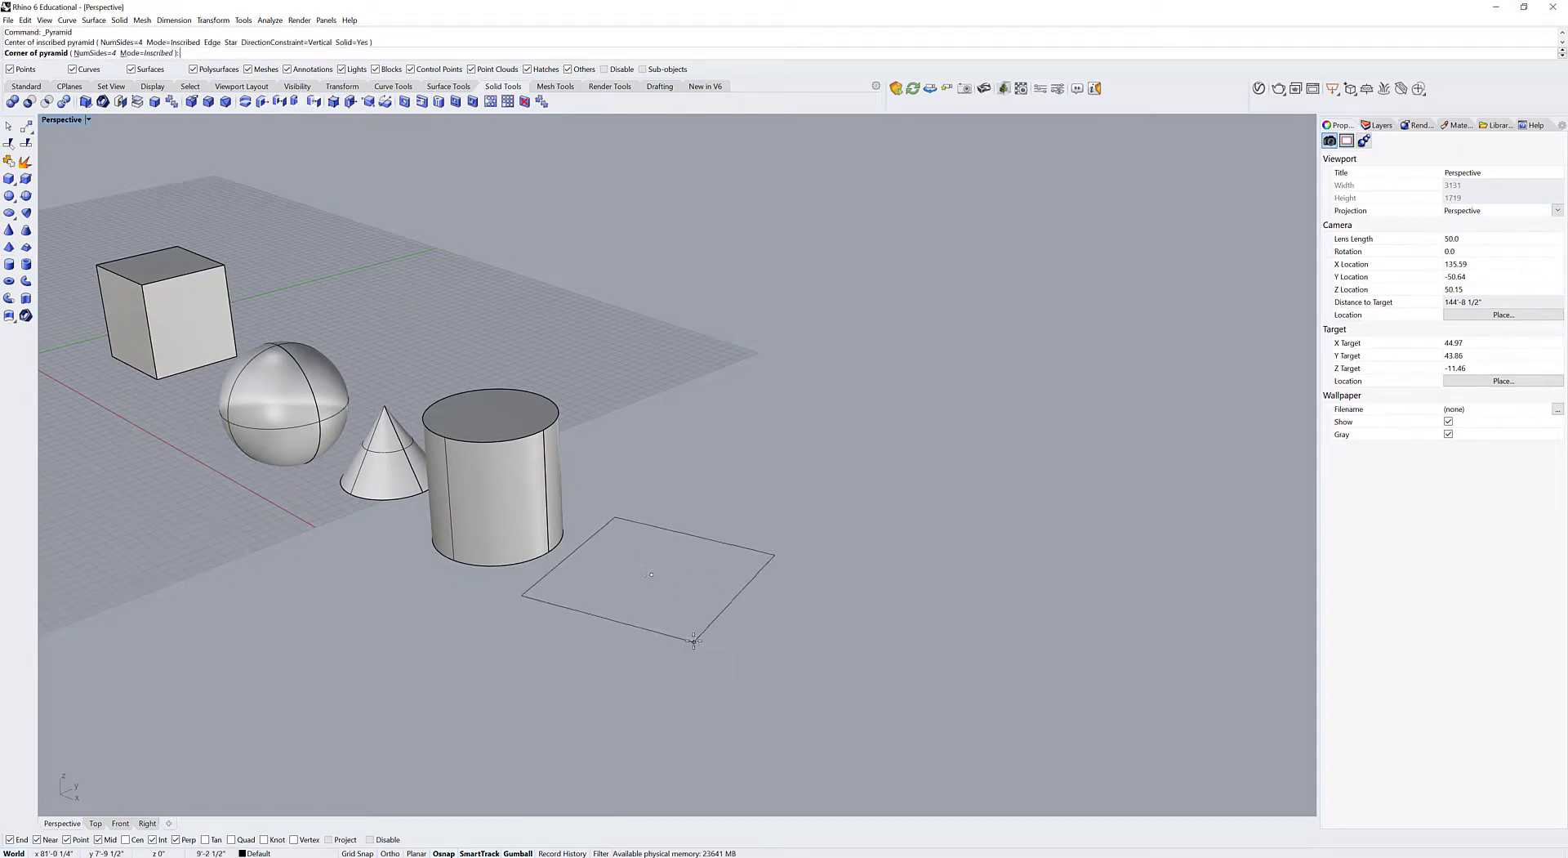
click(720, 609)
click(740, 447)
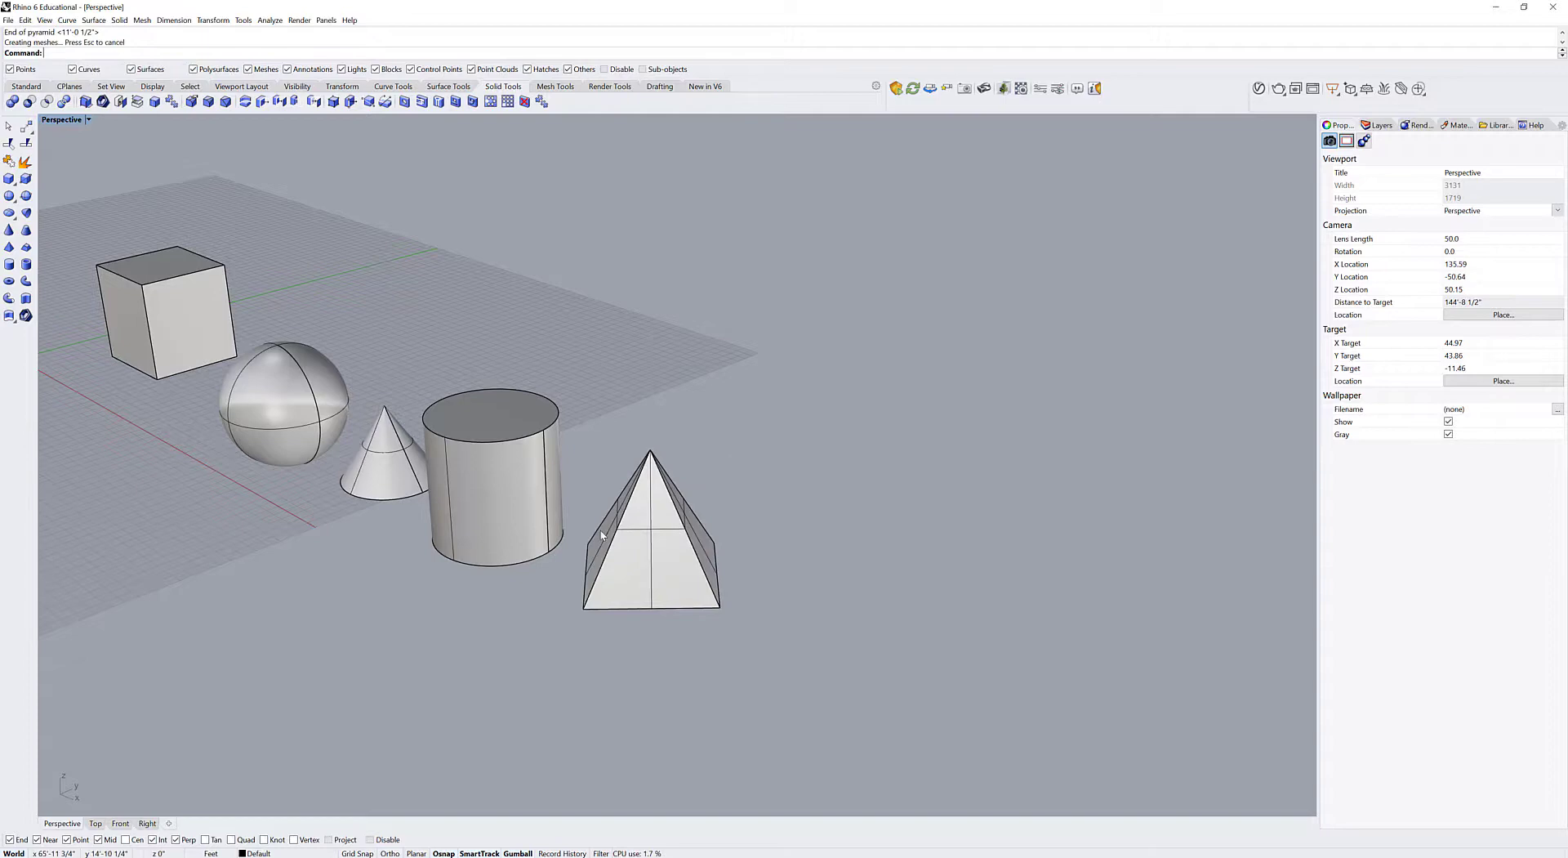
Step: Check the sphere's object type in its properties and undo the last face move
mouse_move(516, 576)
right_down()
mouse_move(811, 562)
mouse_move(718, 561)
mouse_move(735, 578)
right_up()
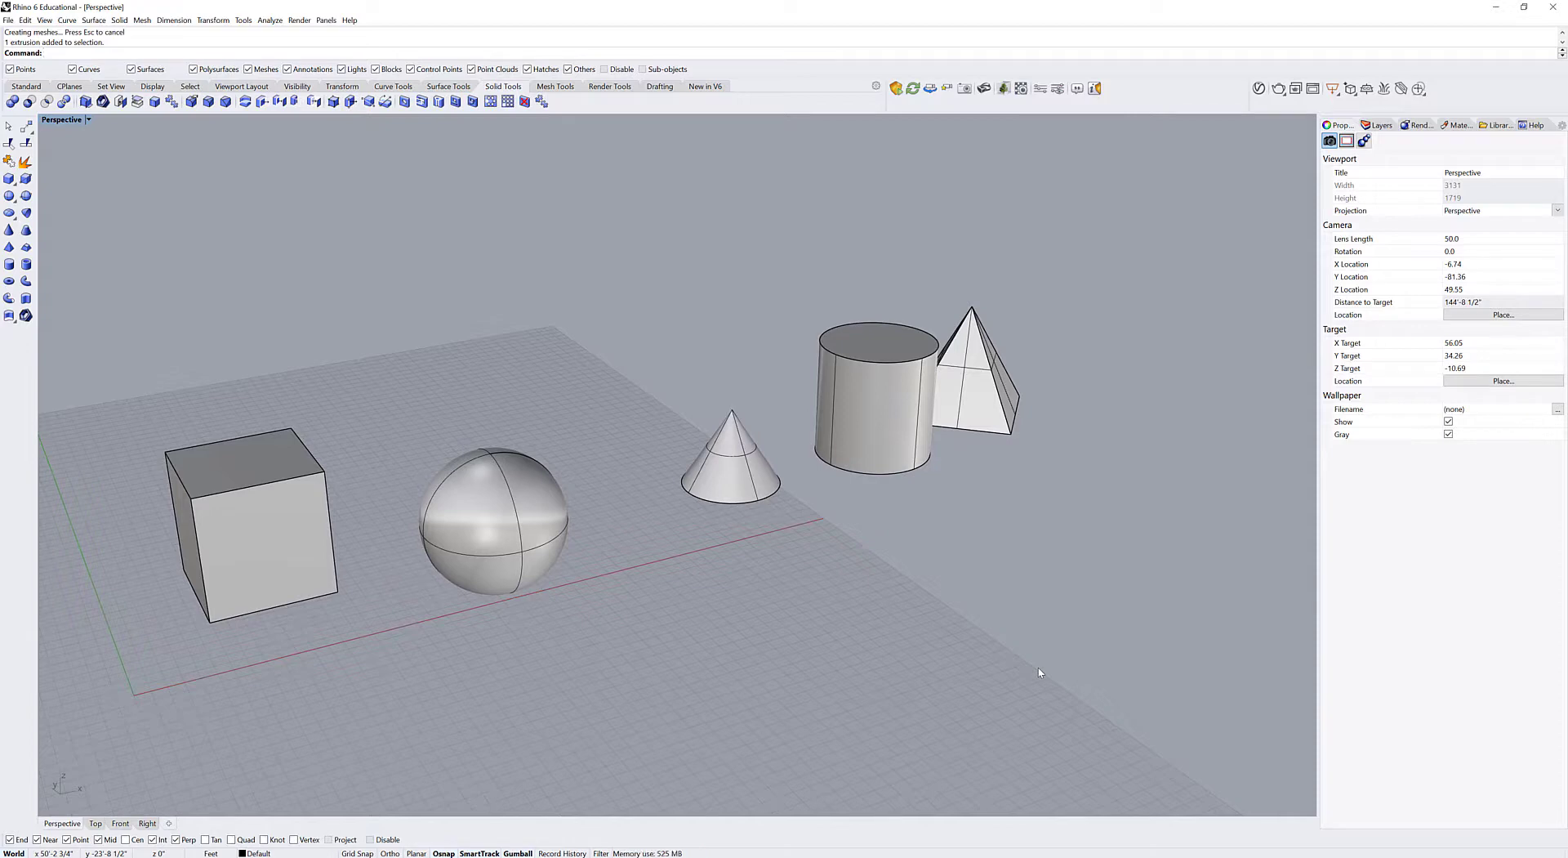
click(527, 517)
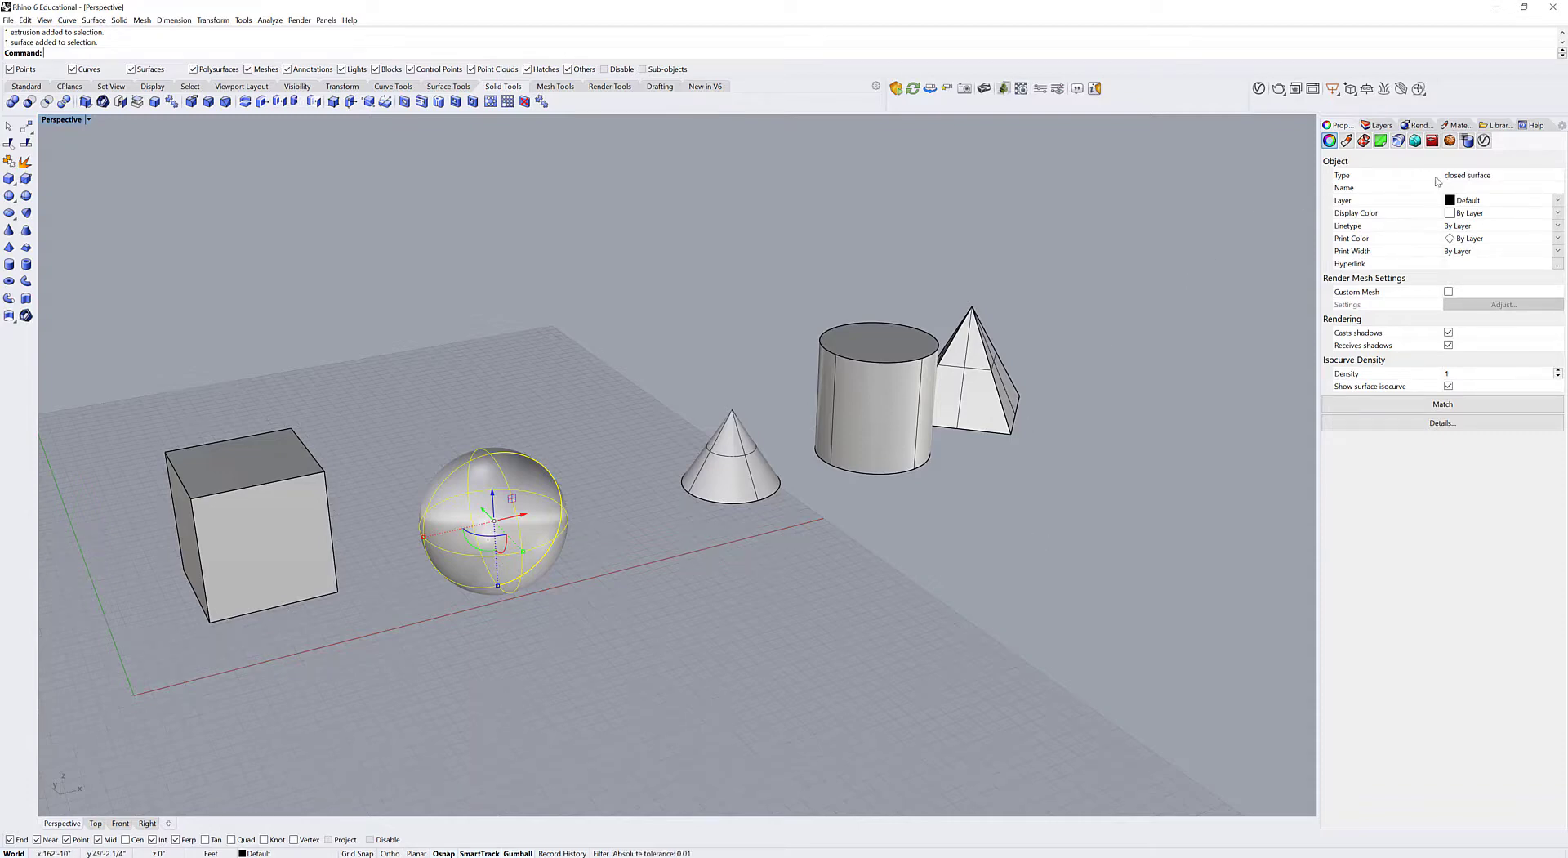
key(ctrl+z)
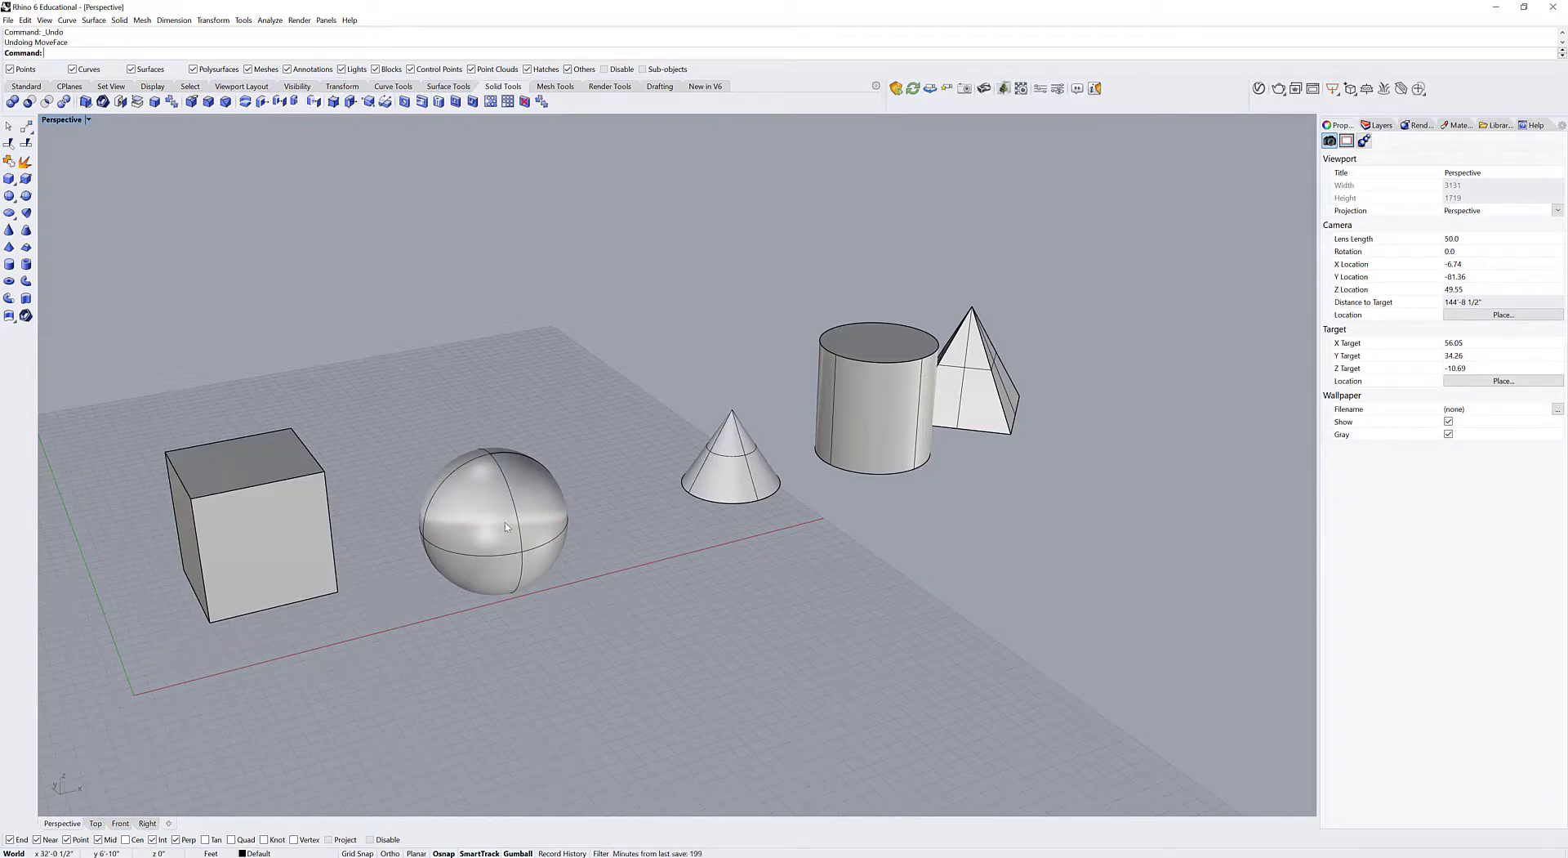
Step: Turn on the control points of the box with PointsOn and leave the box deselected
click(288, 584)
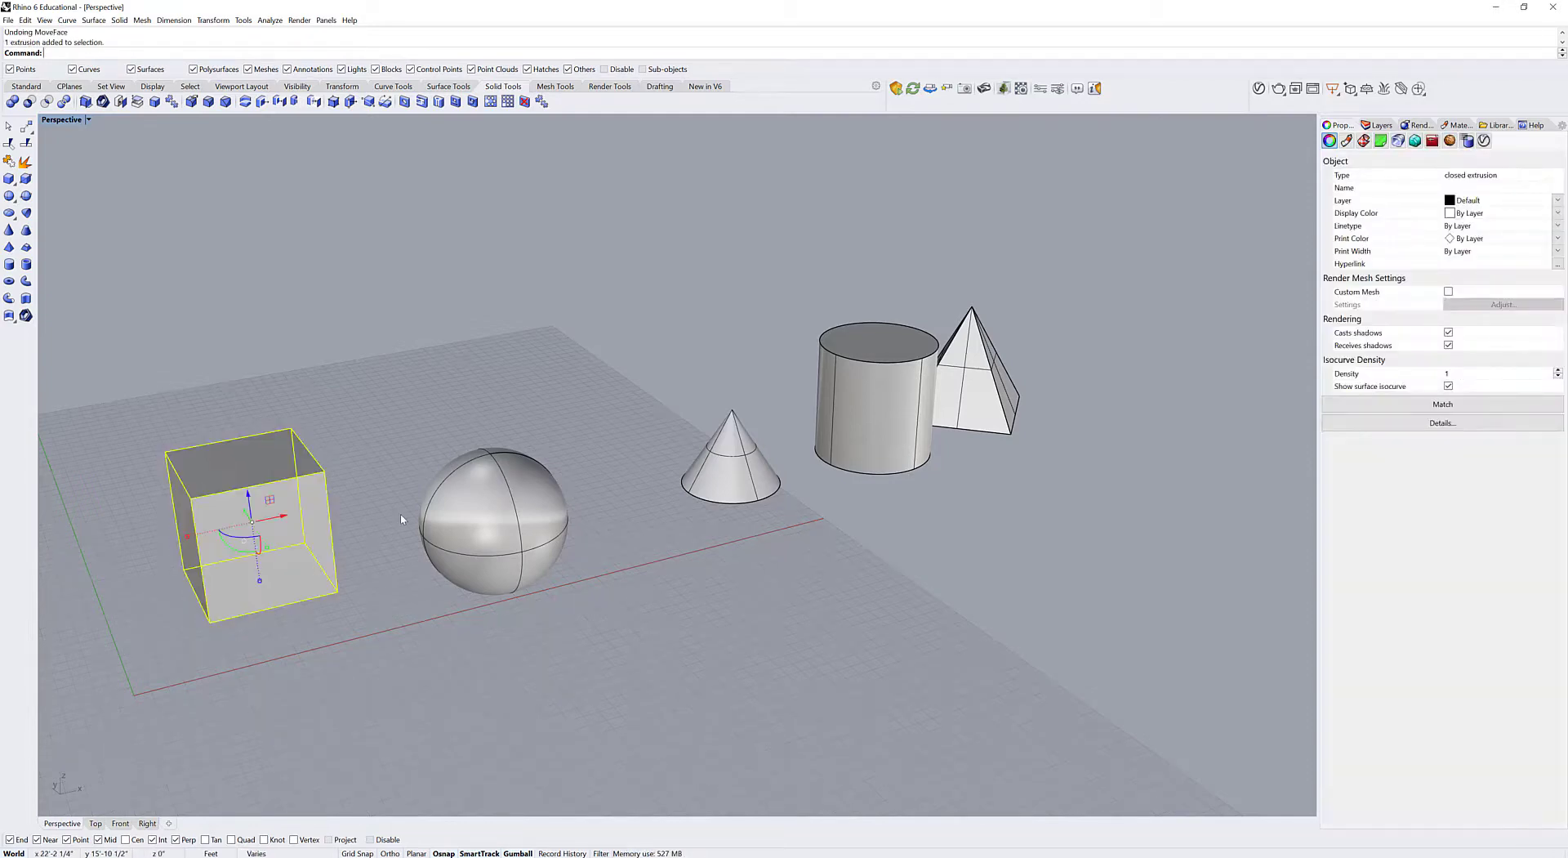
text(PointsOn)
key(Return)
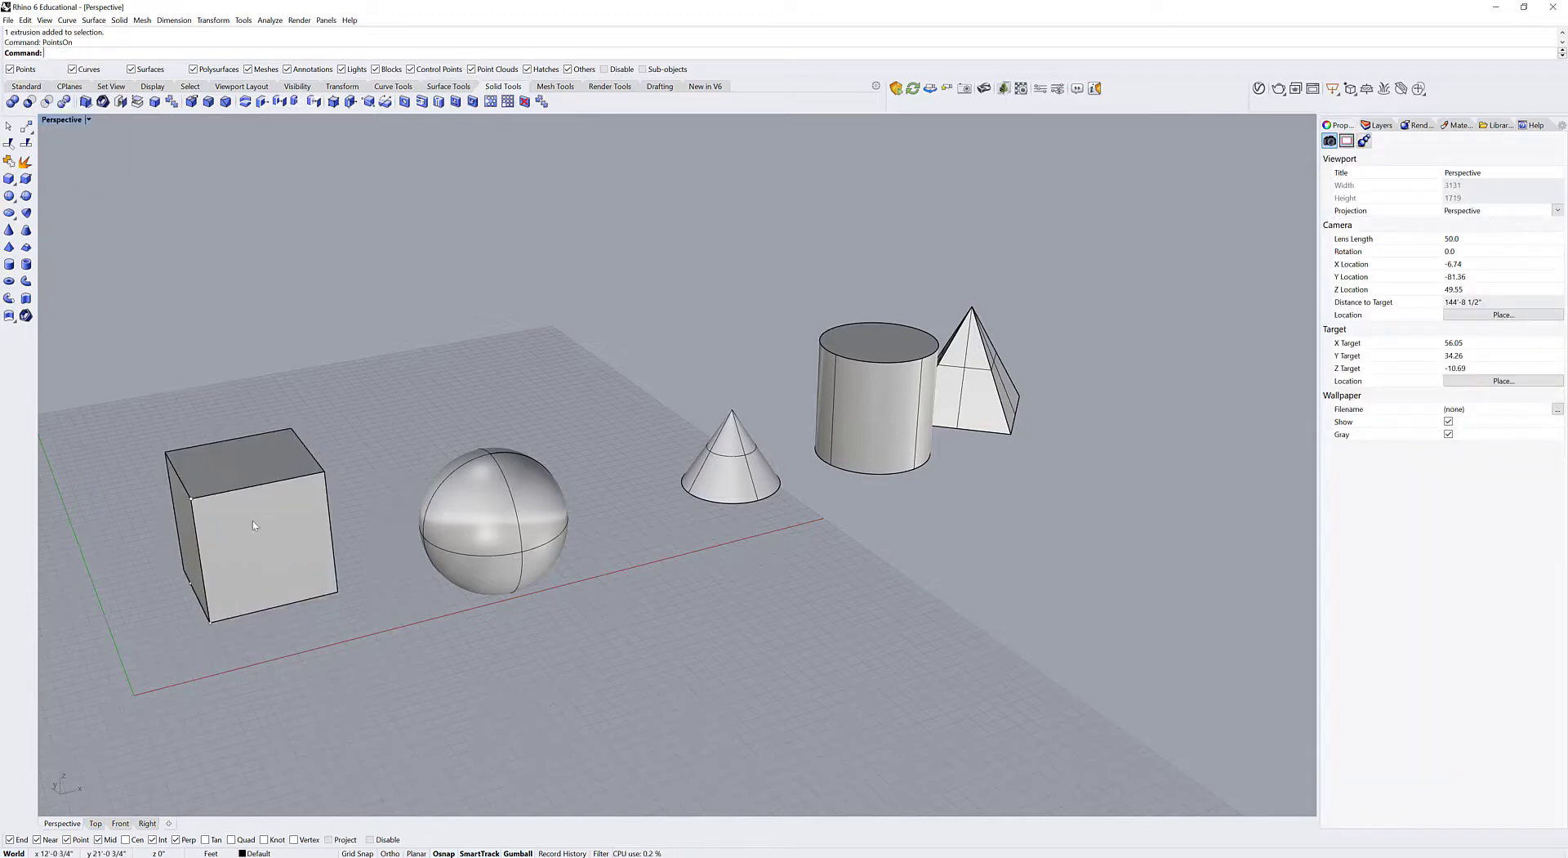
click(261, 547)
click(432, 397)
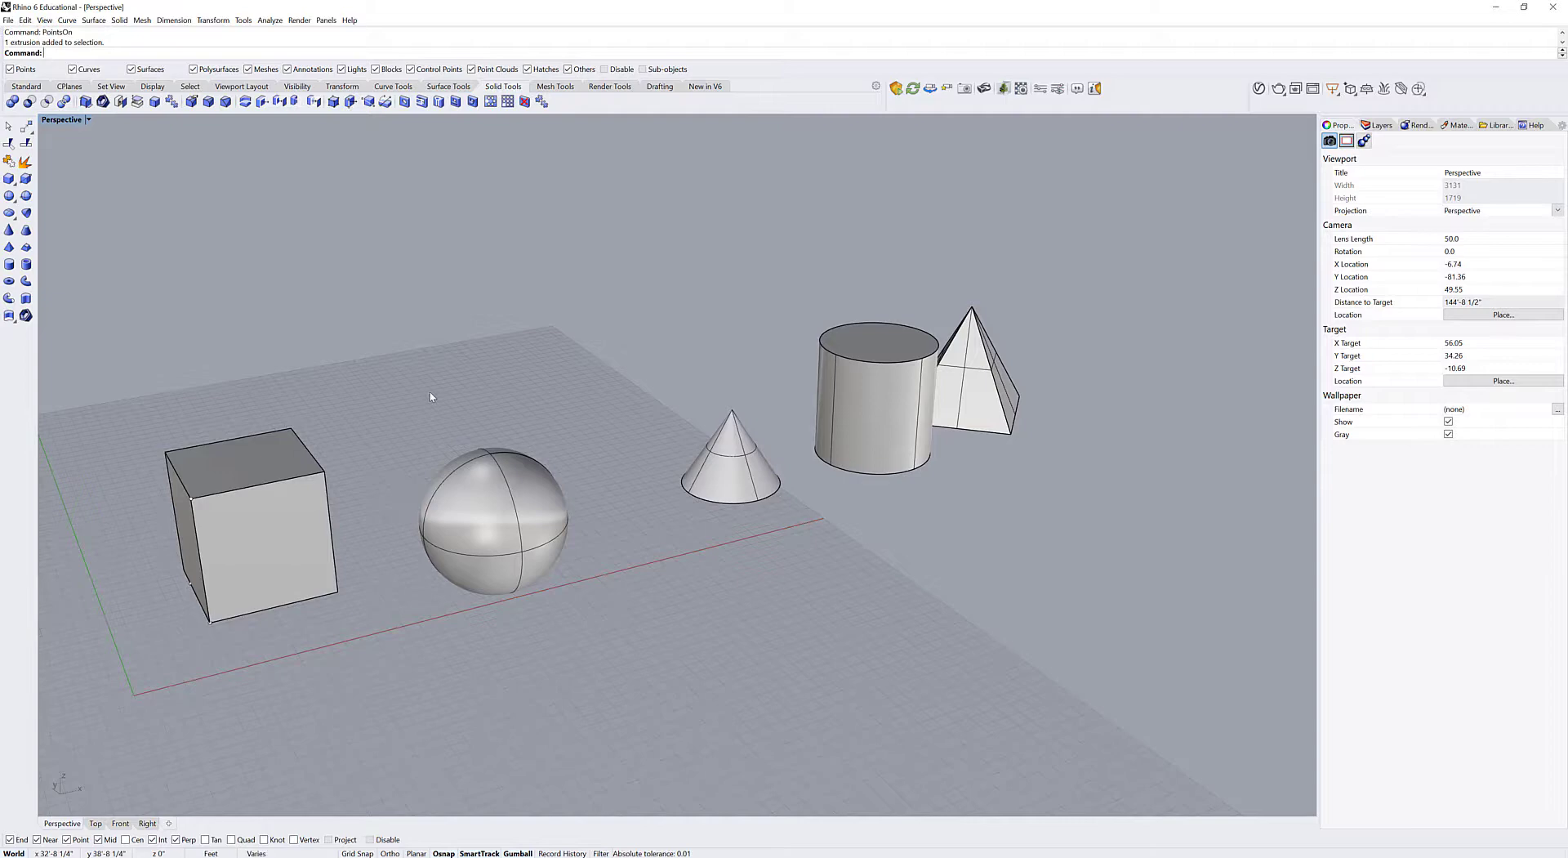
Step: Display the editable solid points of the box with SolidPtOn
text(SolidPtOn)
key(Return)
click(326, 487)
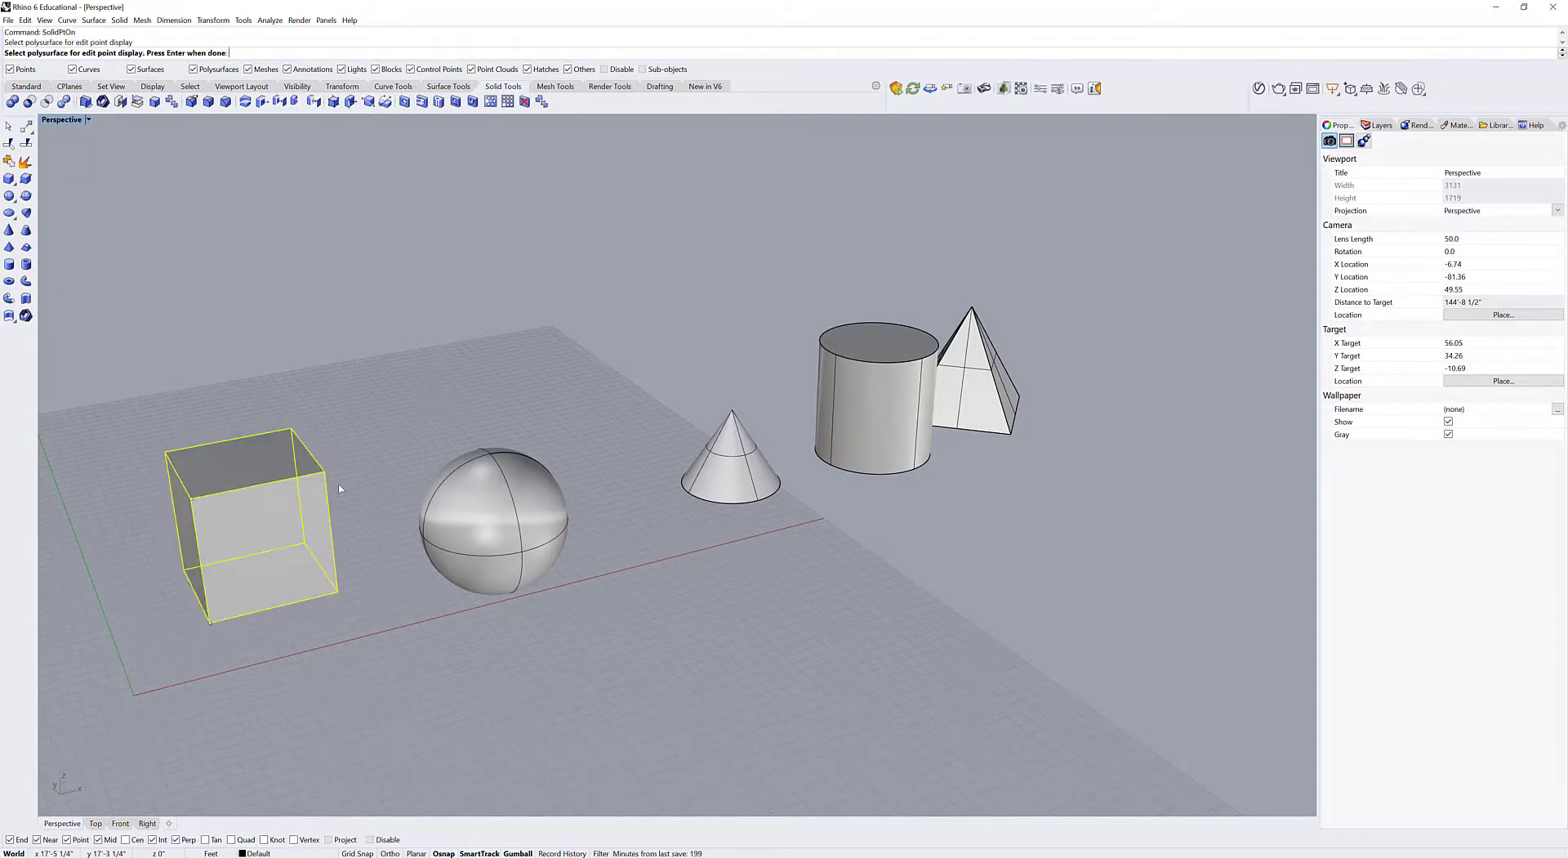
key(Return)
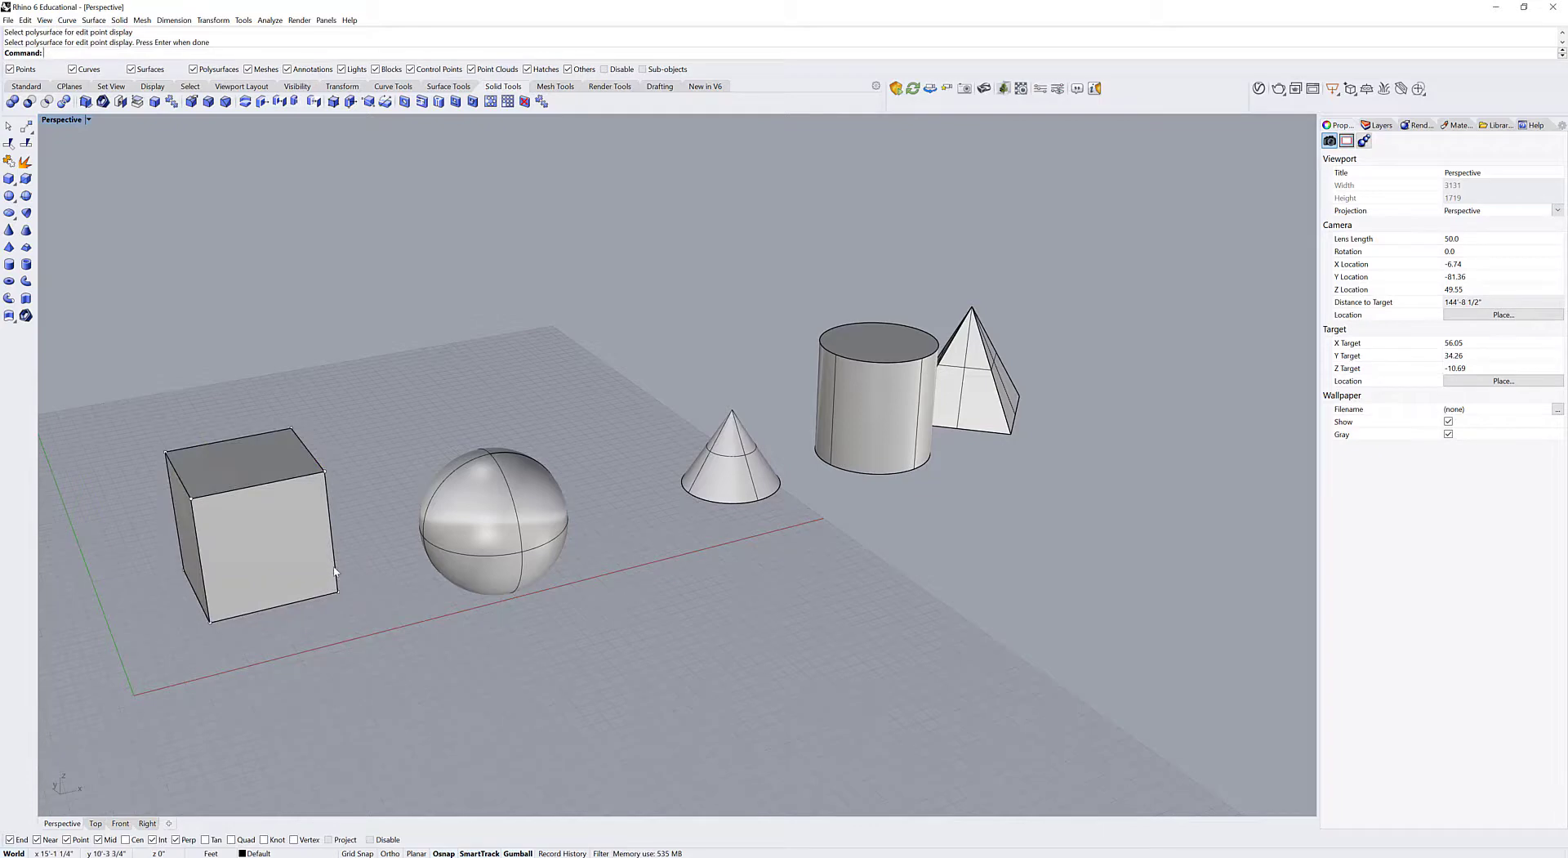
Step: Try pulling one upper back corner point of the box outward, inspect the deformed shape, and undo the move
scroll(507, 401, up, 2)
right_drag(585, 397, 591, 404)
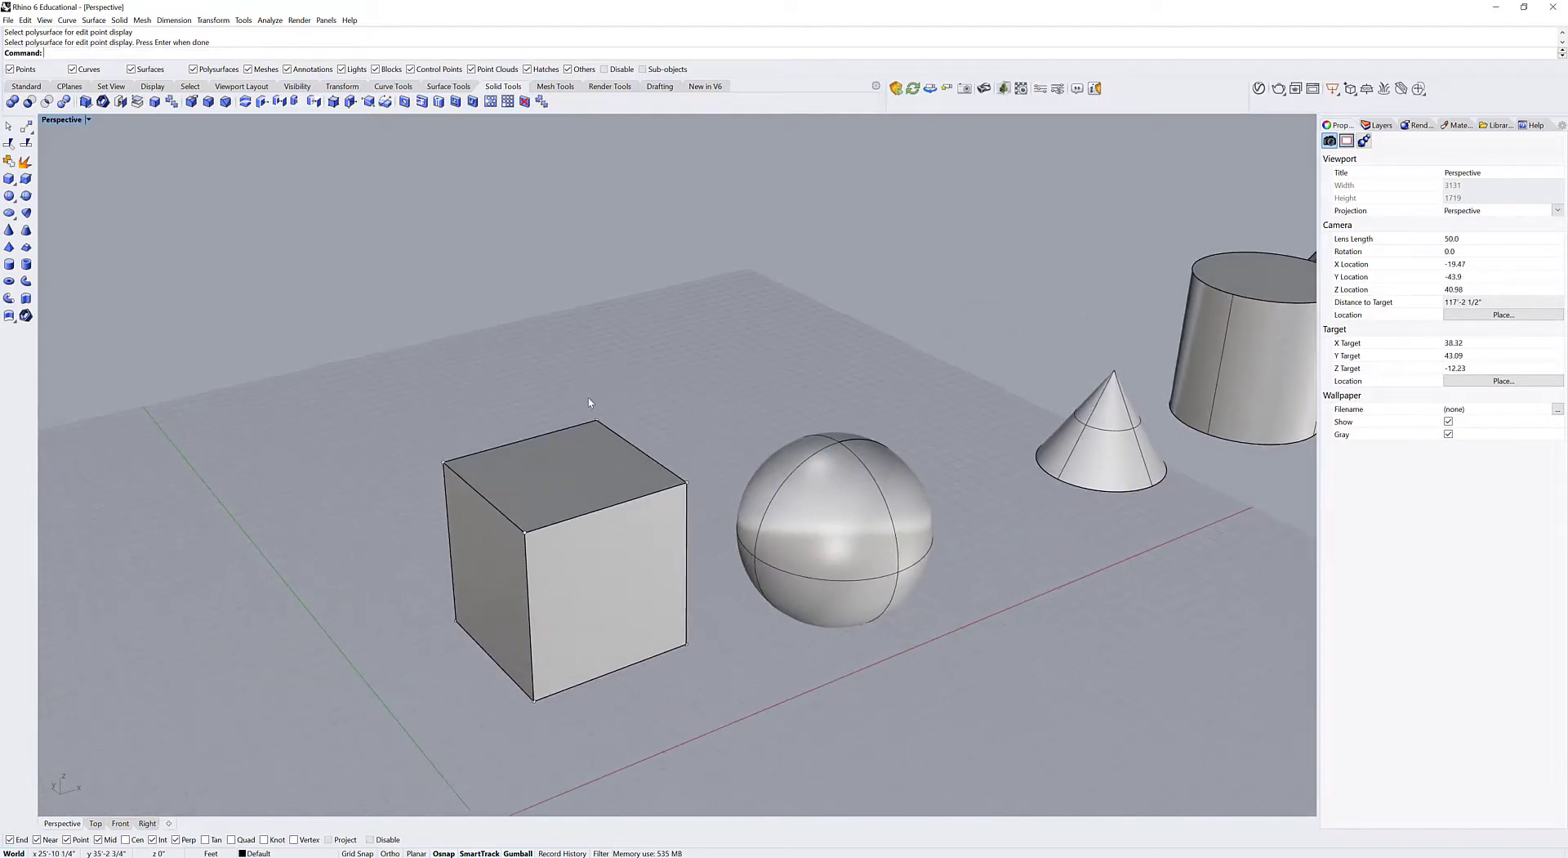
drag(591, 403, 518, 365)
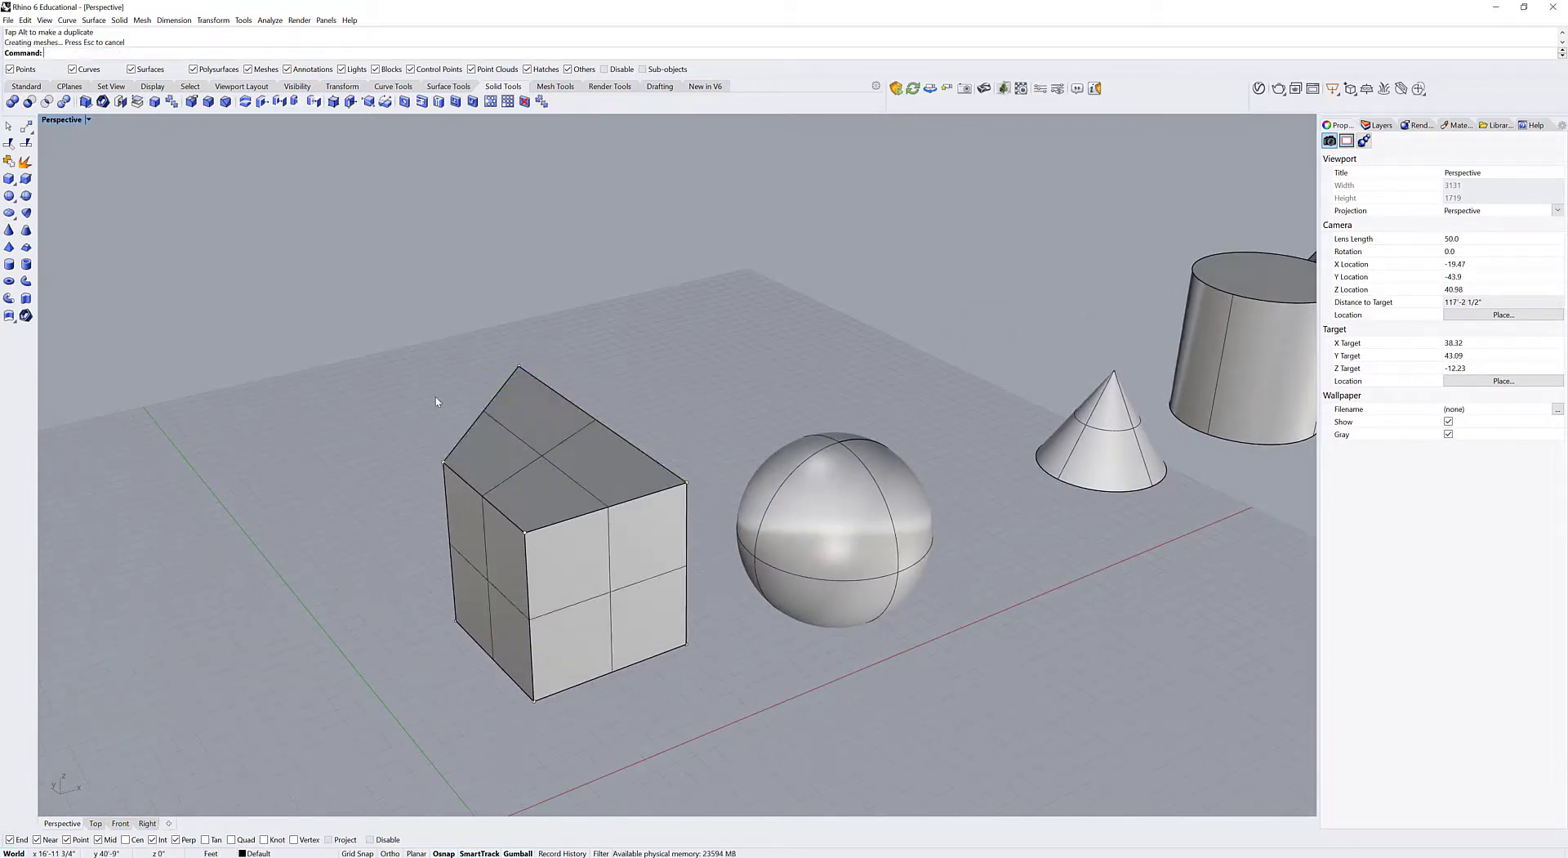
right_drag(438, 403, 799, 490)
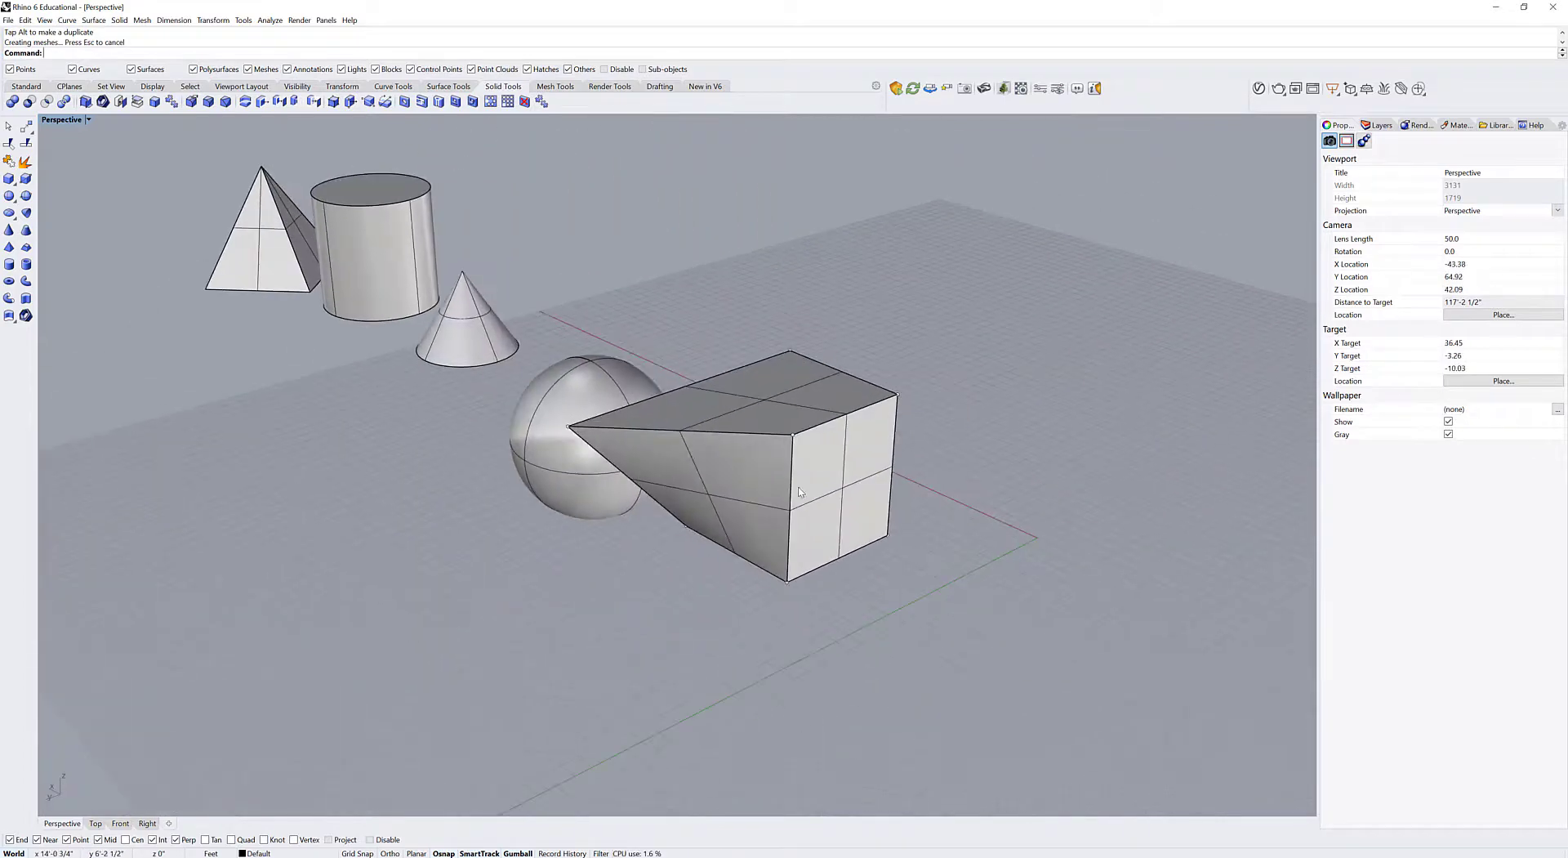
key(ctrl+z)
Step: Try moving the two solid points along one top edge of the box outward, and undo the move
click(796, 318)
drag(772, 322, 964, 414)
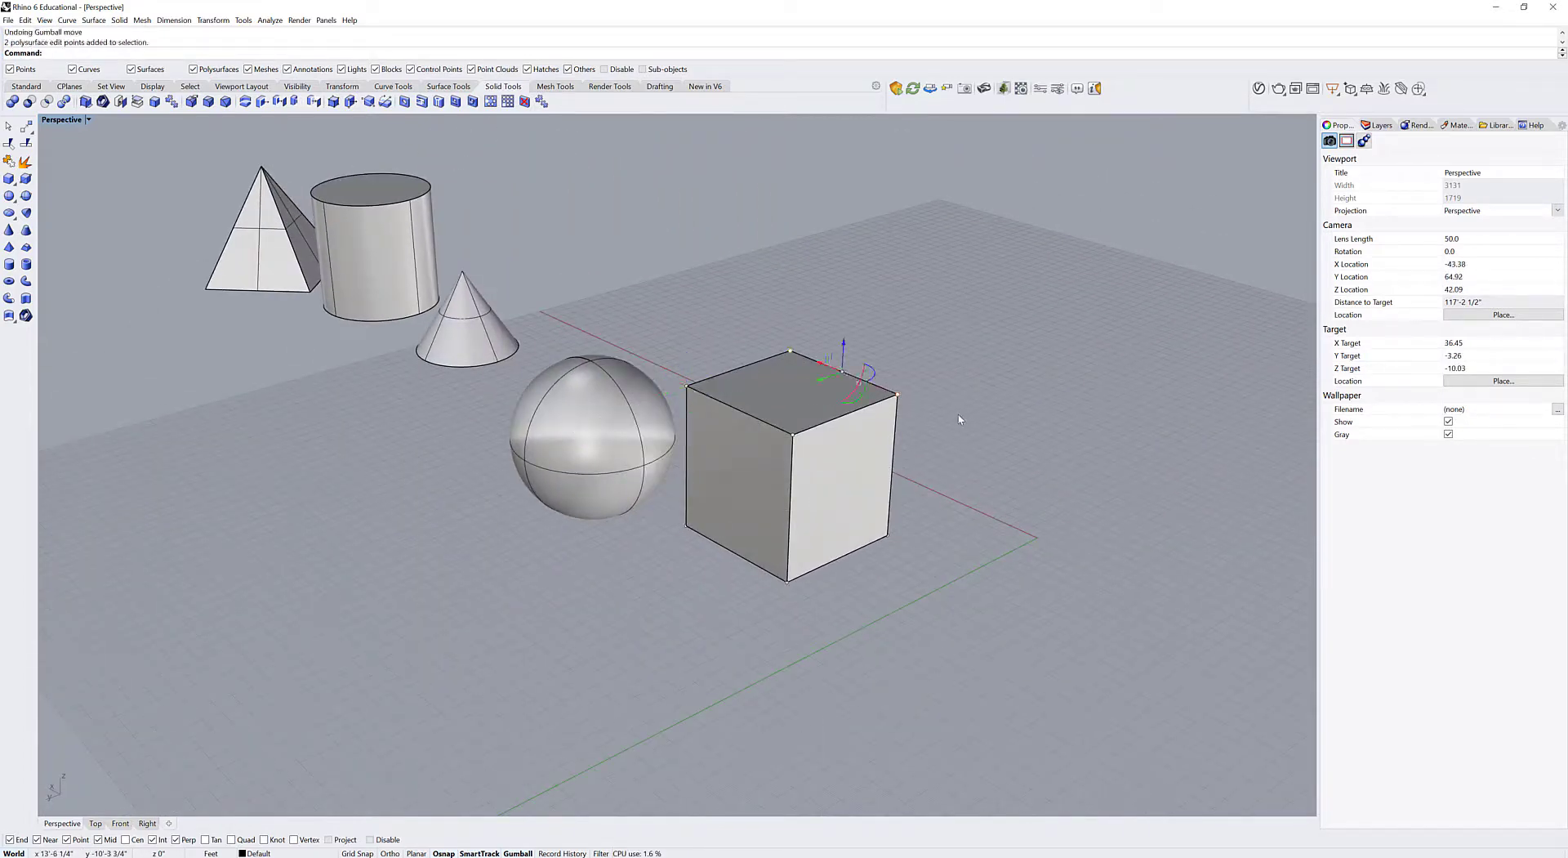
drag(826, 378, 883, 358)
click(1024, 454)
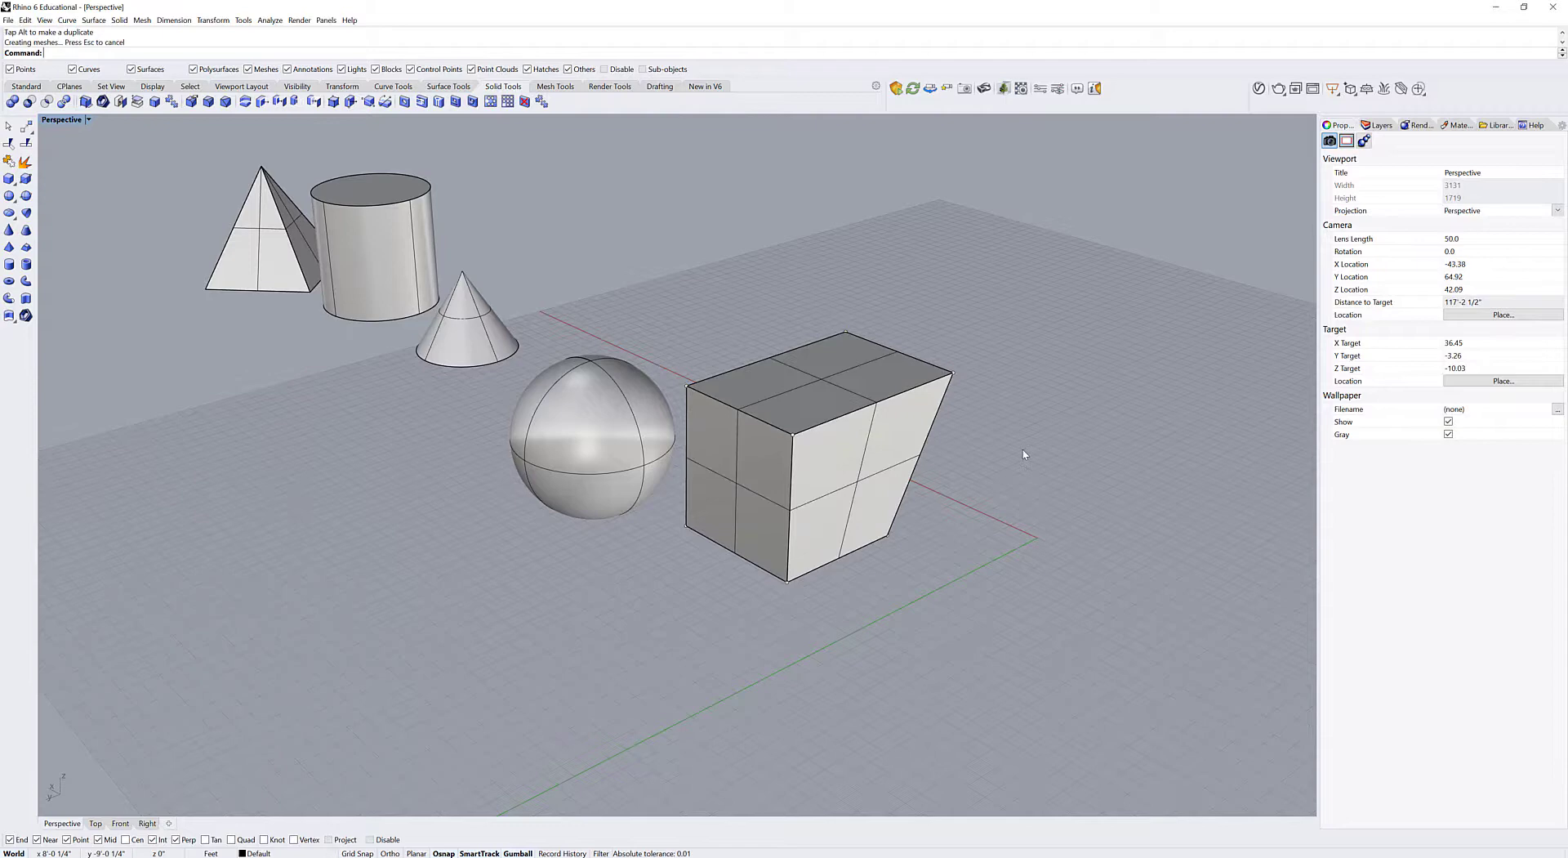
key(ctrl+z)
Step: Turn on the control points of the cylinder with PointsOn
shift+right_drag(614, 567, 934, 702)
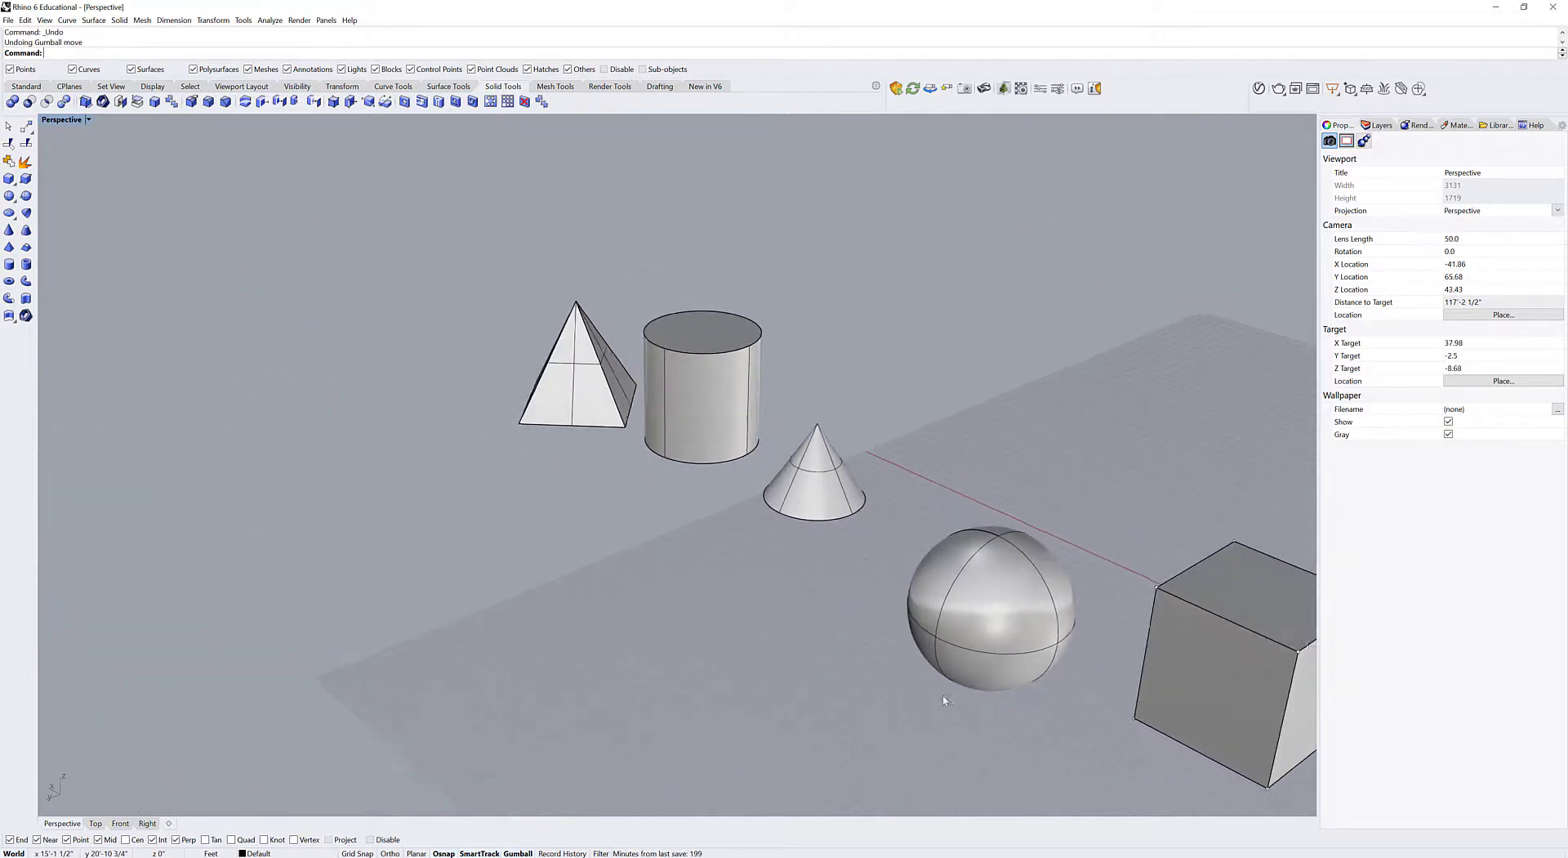
click(701, 442)
text(PointsOn)
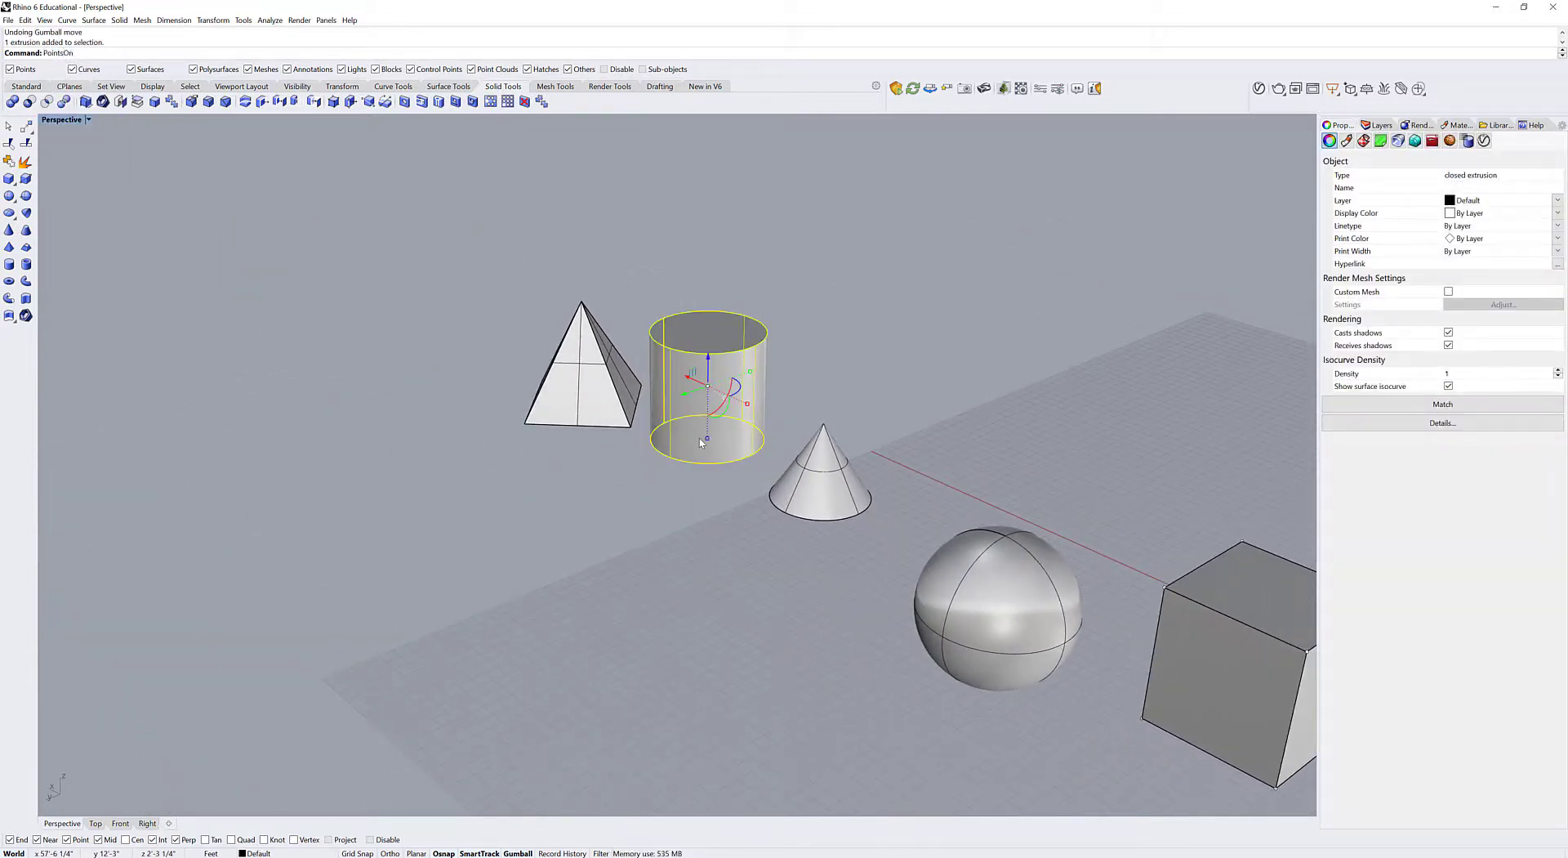
key(Return)
Step: Try moving the cylinder's control points upward, including the one at its top centre, and undo the last move
shift+right_drag(809, 325, 780, 386)
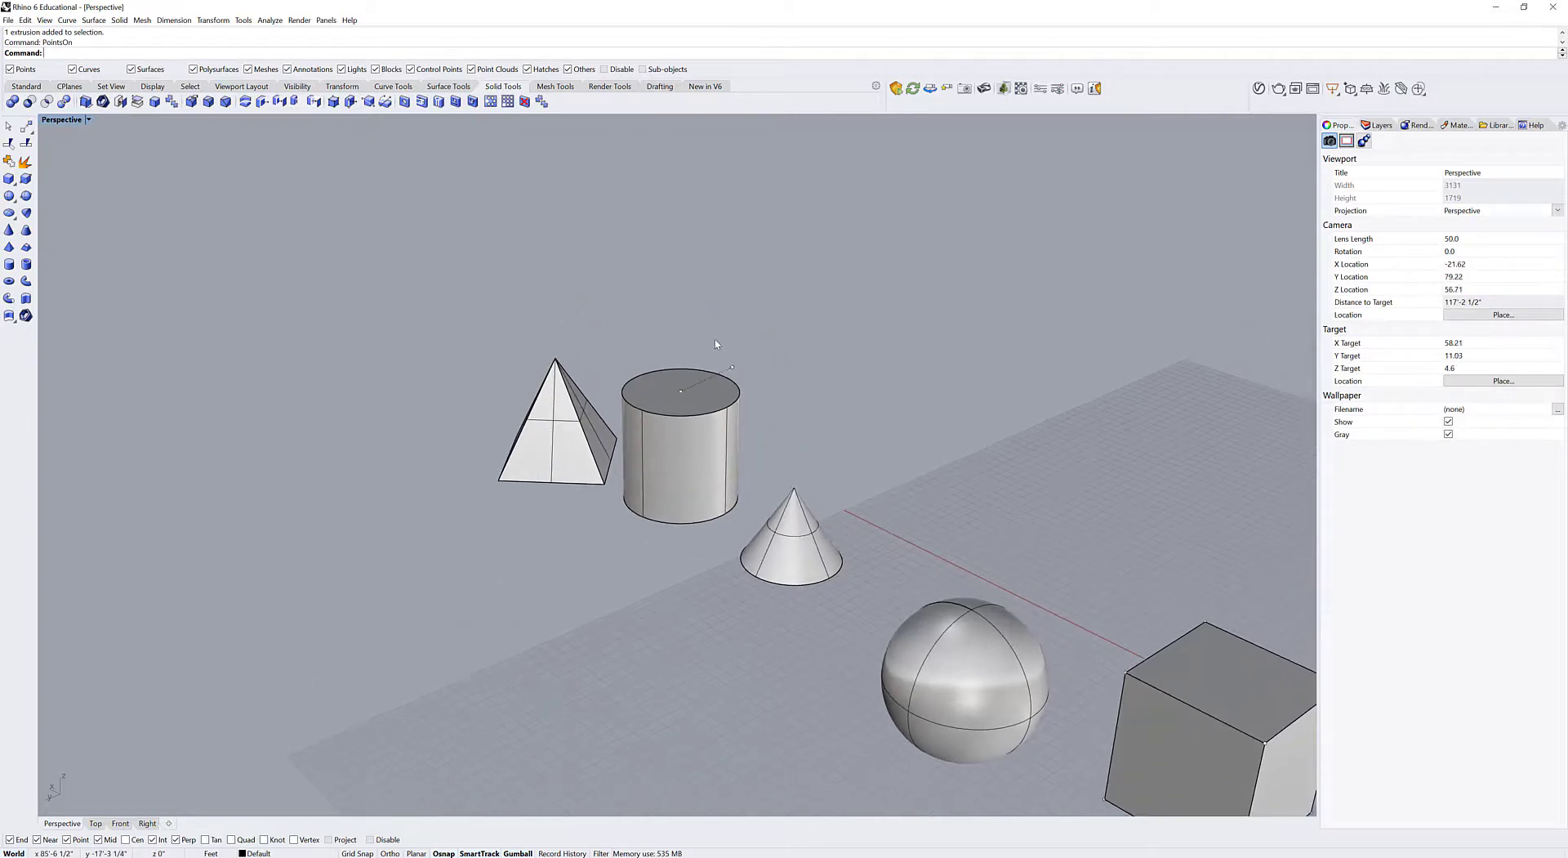
drag(716, 341, 741, 289)
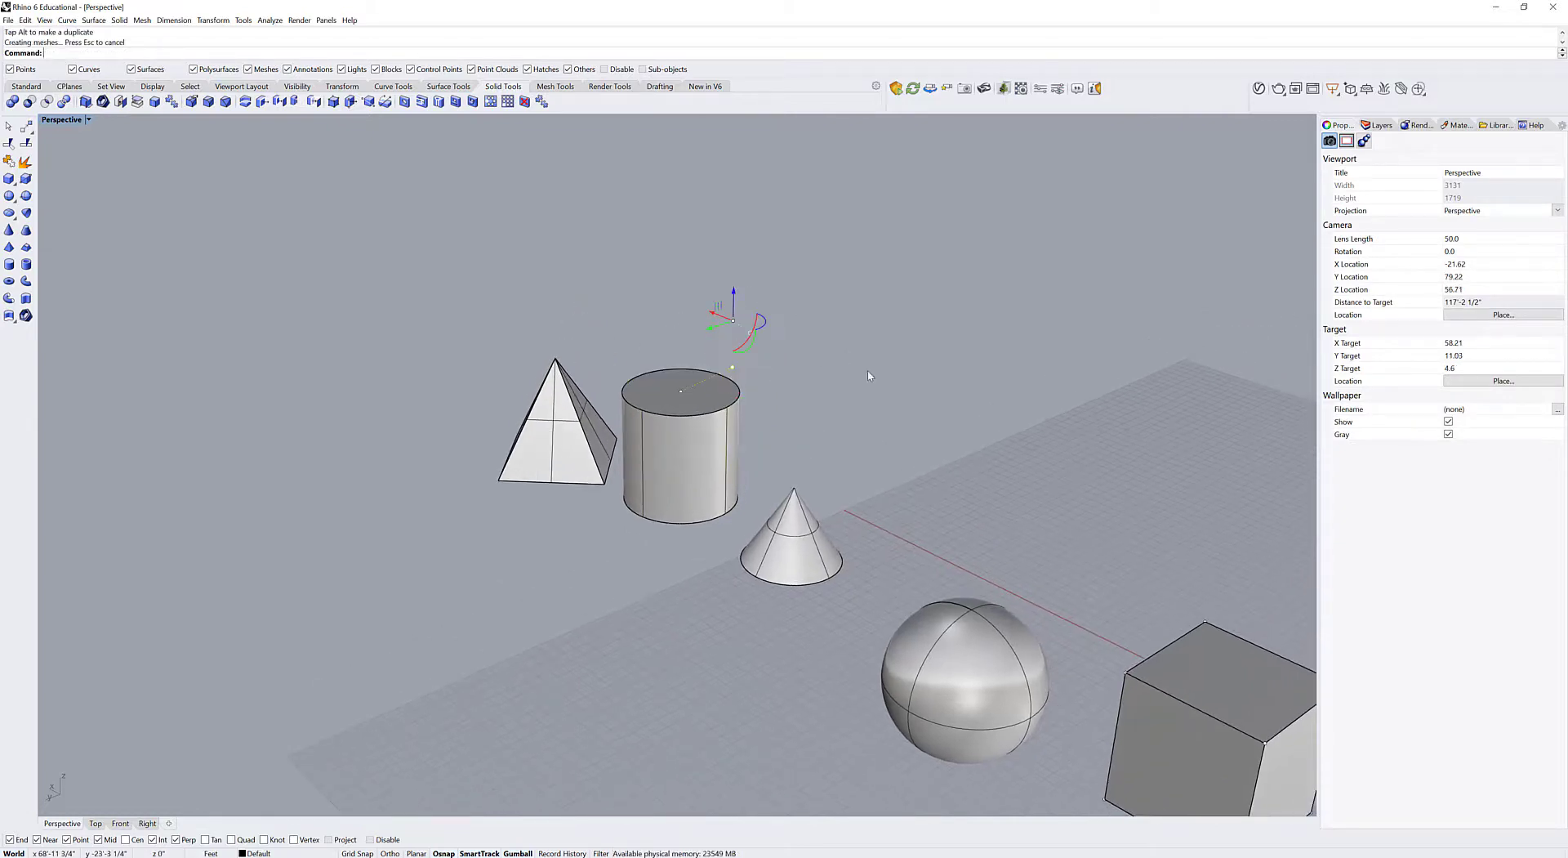
click(680, 381)
click(719, 426)
drag(690, 364, 690, 303)
right_drag(1094, 531, 830, 512)
key(ctrl+z)
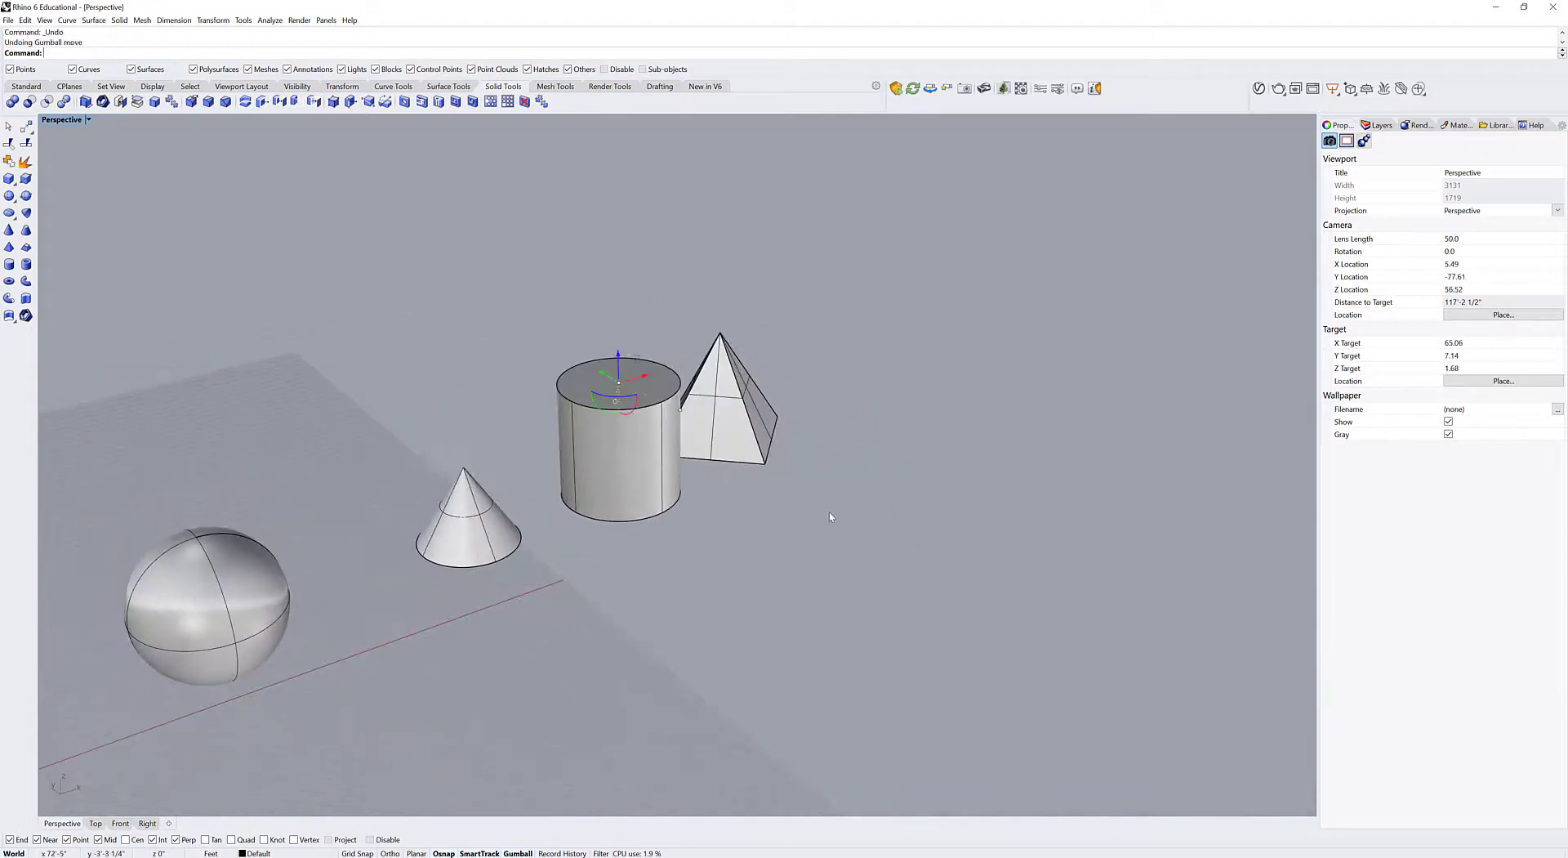
Step: Move the front vertical face of the box outward with MoveFace, lengthening the box
scroll(703, 587, down, 2)
click(700, 585)
shift+right_drag(629, 633, 962, 490)
shift+right_drag(647, 588, 710, 616)
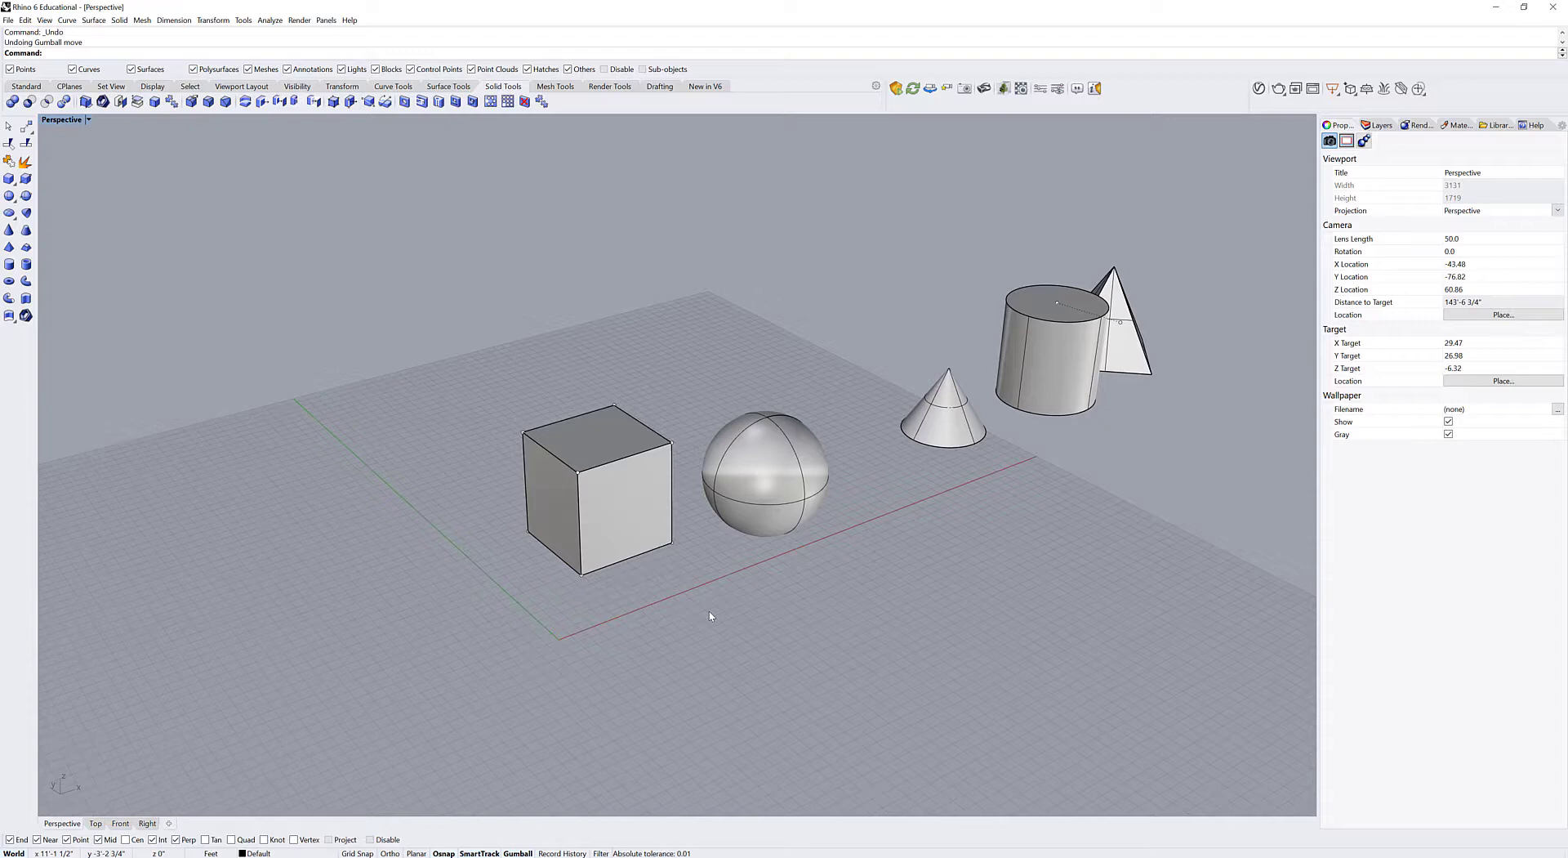
text(MoveFace)
key(Return)
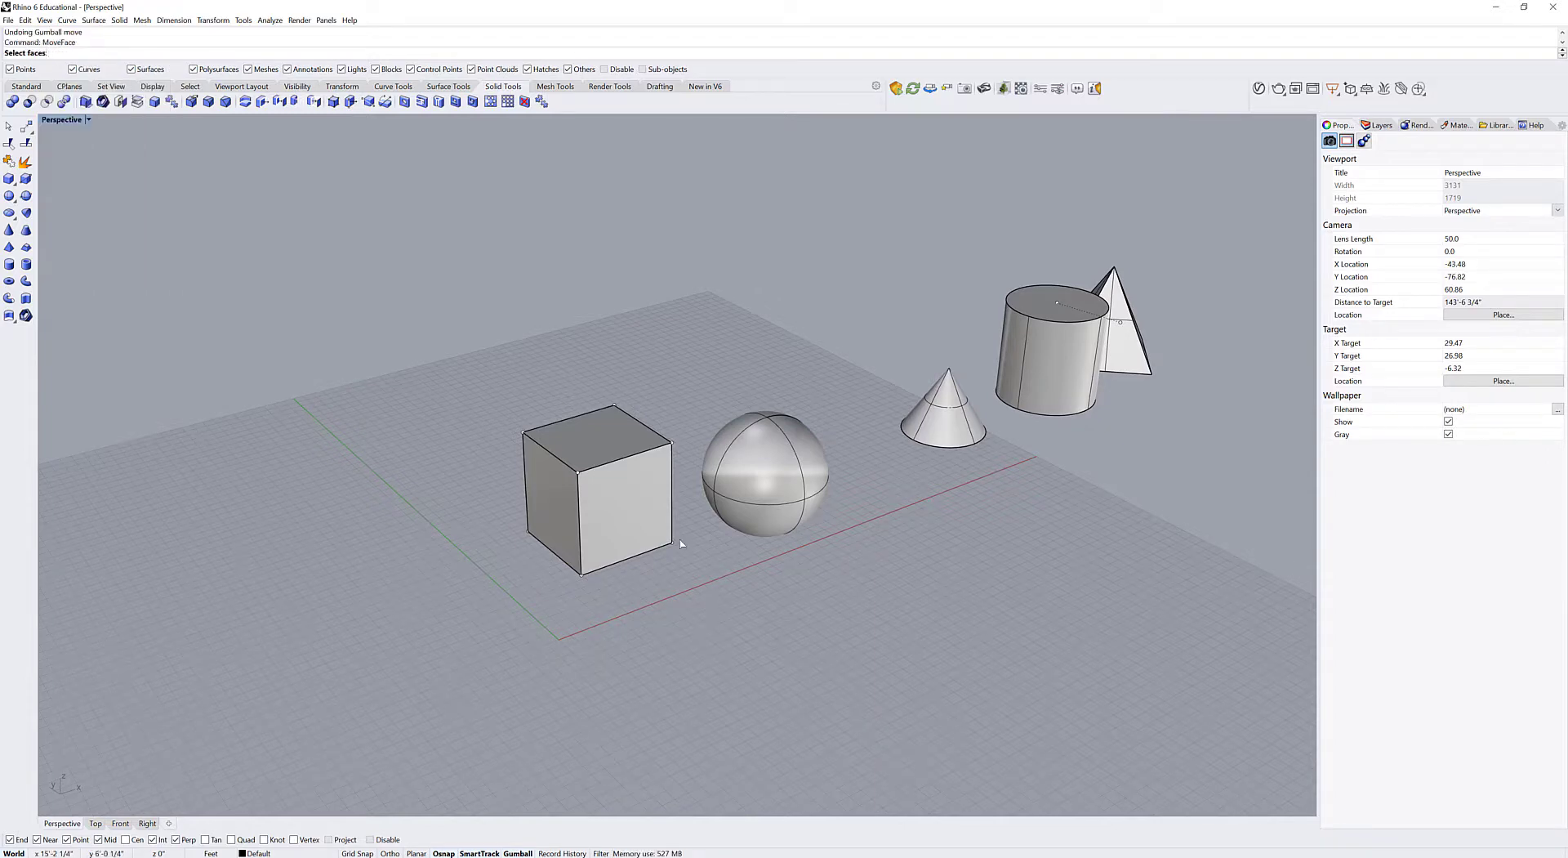
click(627, 523)
key(Return)
click(554, 553)
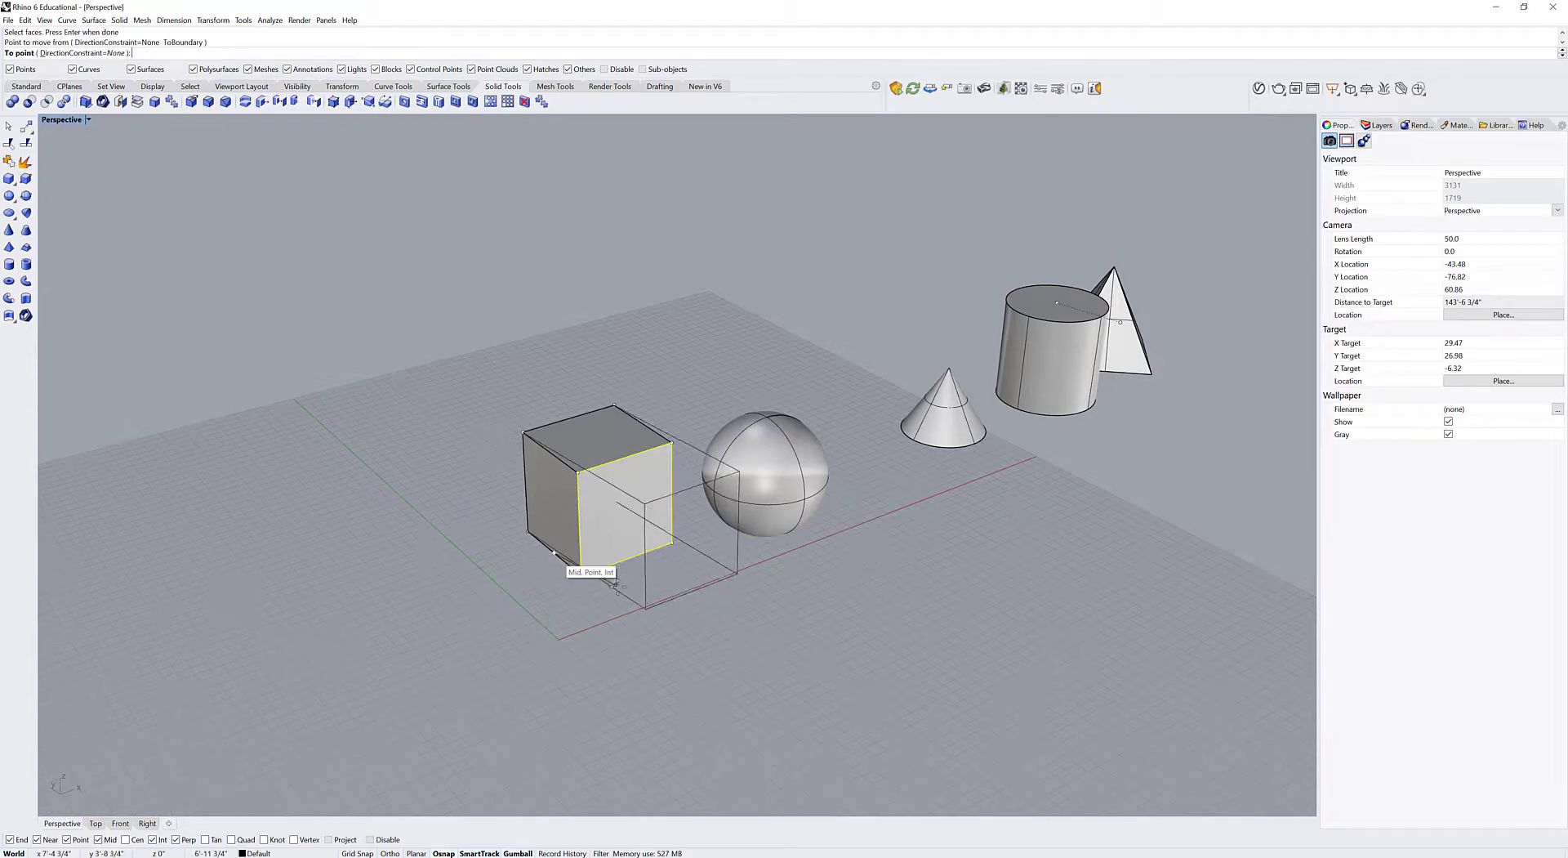
click(626, 619)
Step: Move the cylinder's top circular edge upward with MoveEdge, using the Vertical direction constraint, to make the cylinder taller
right_drag(754, 716, 707, 689)
text(Move)
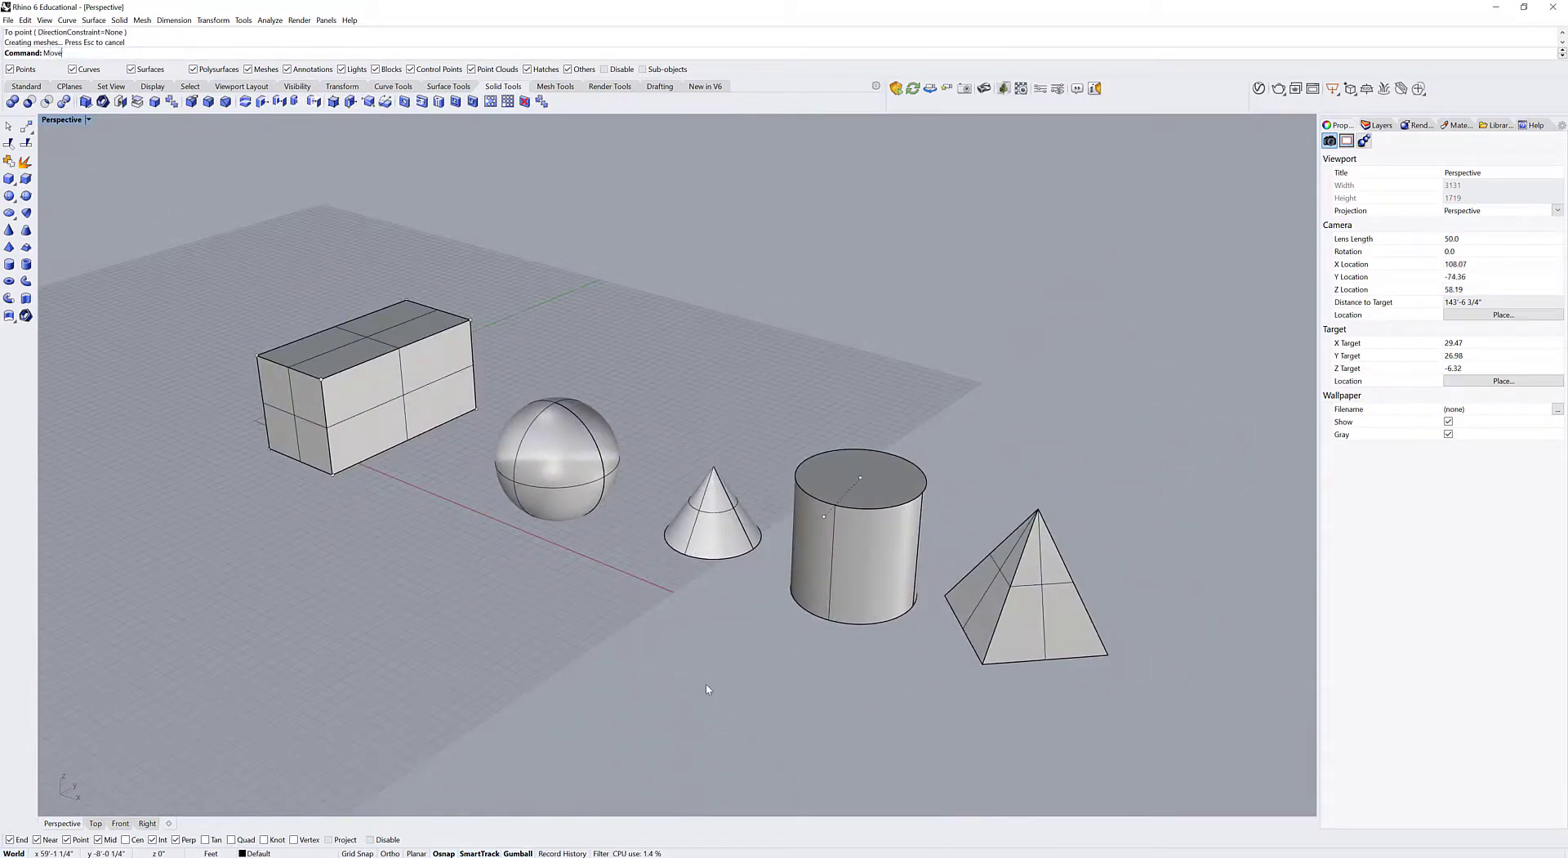
text(Edge)
key(Return)
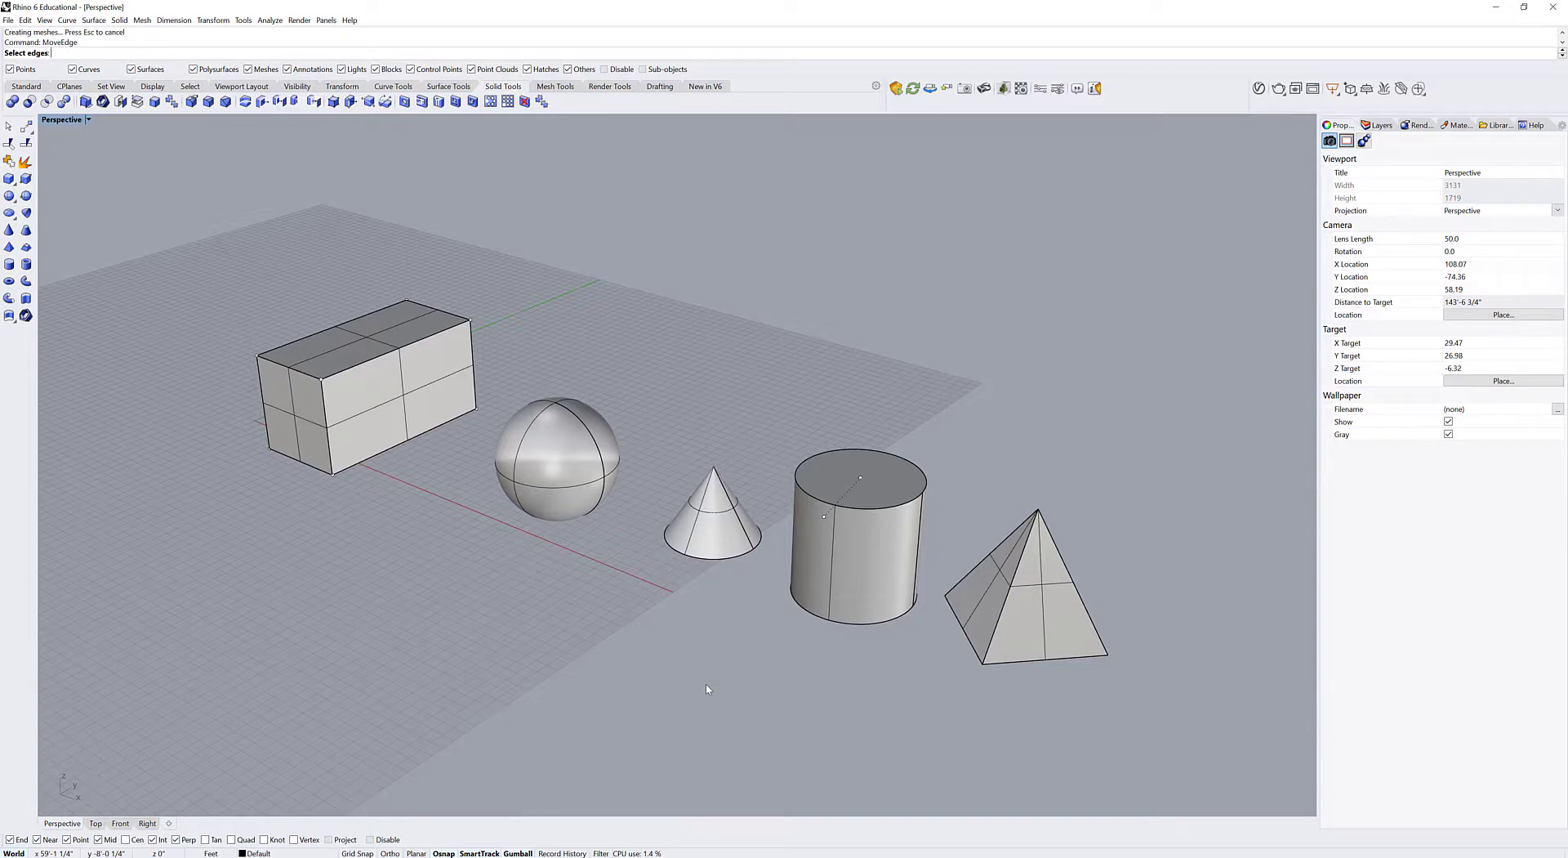
click(808, 495)
key(Return)
click(800, 486)
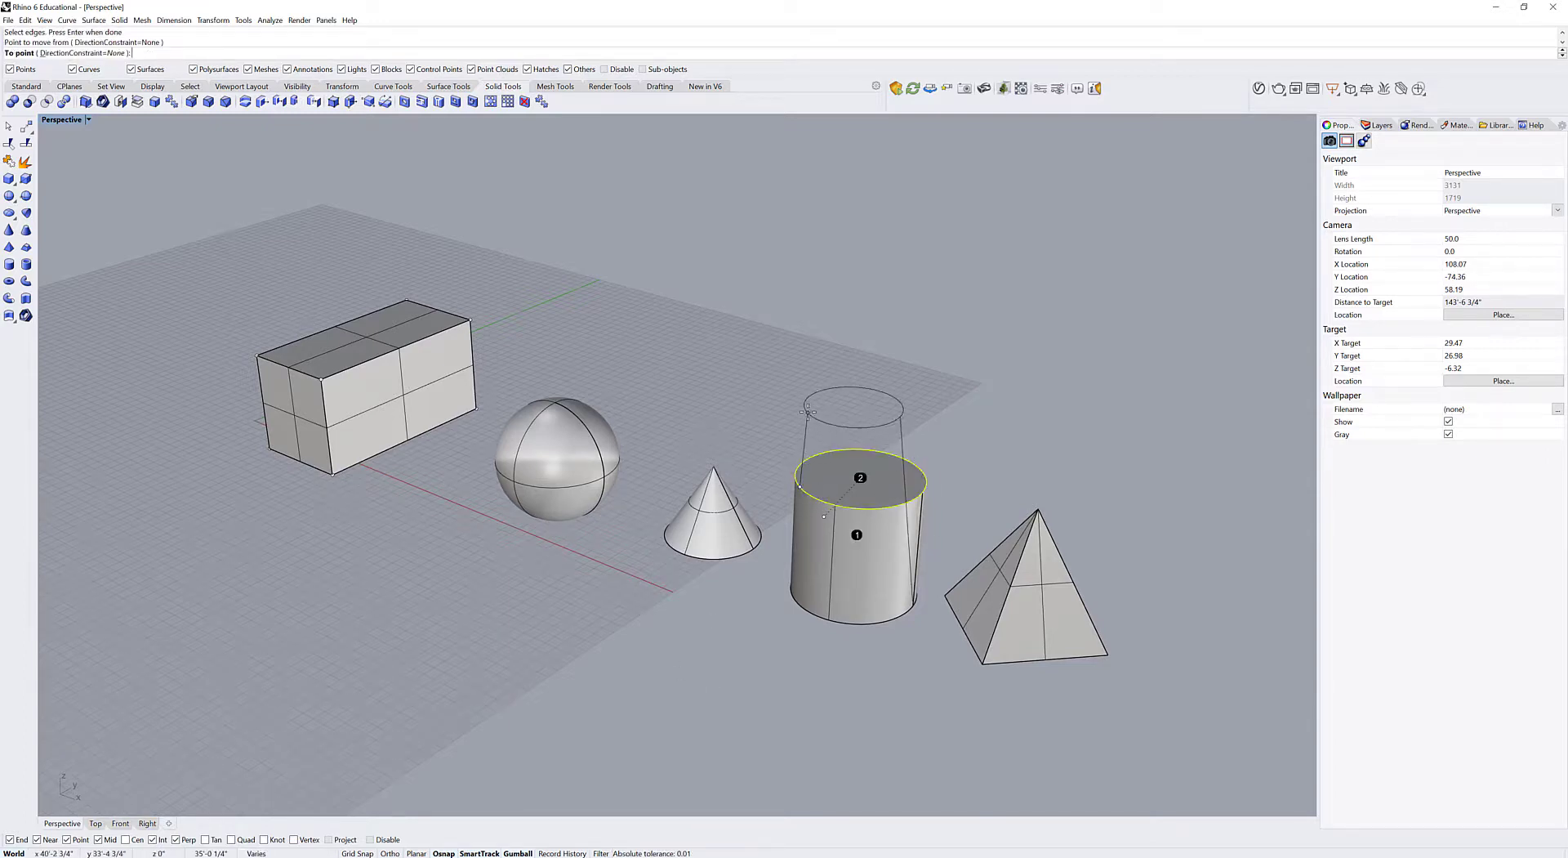
click(73, 52)
click(338, 52)
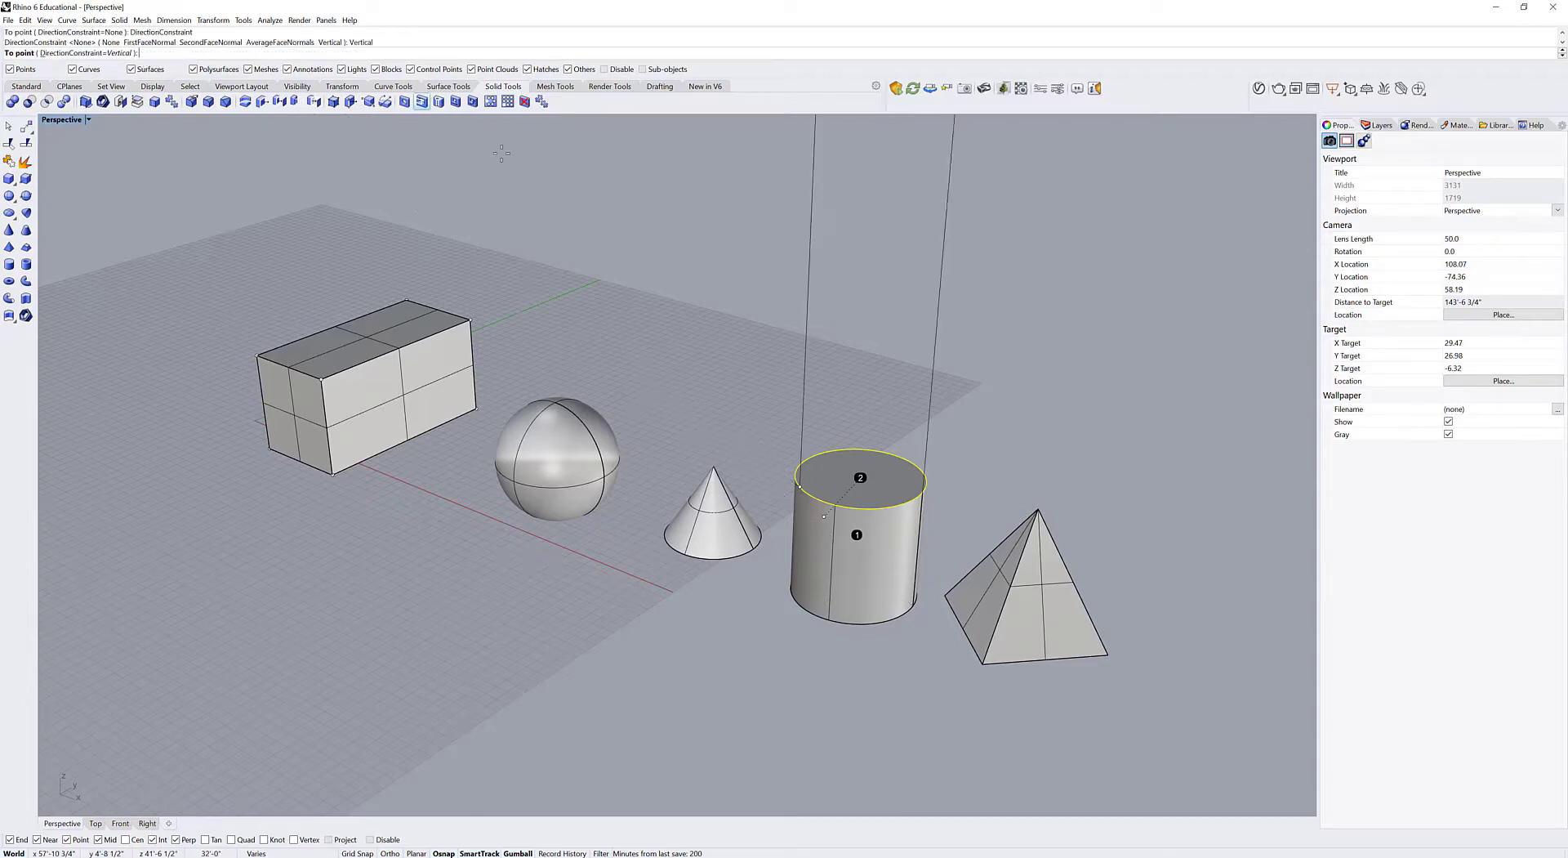
click(1017, 455)
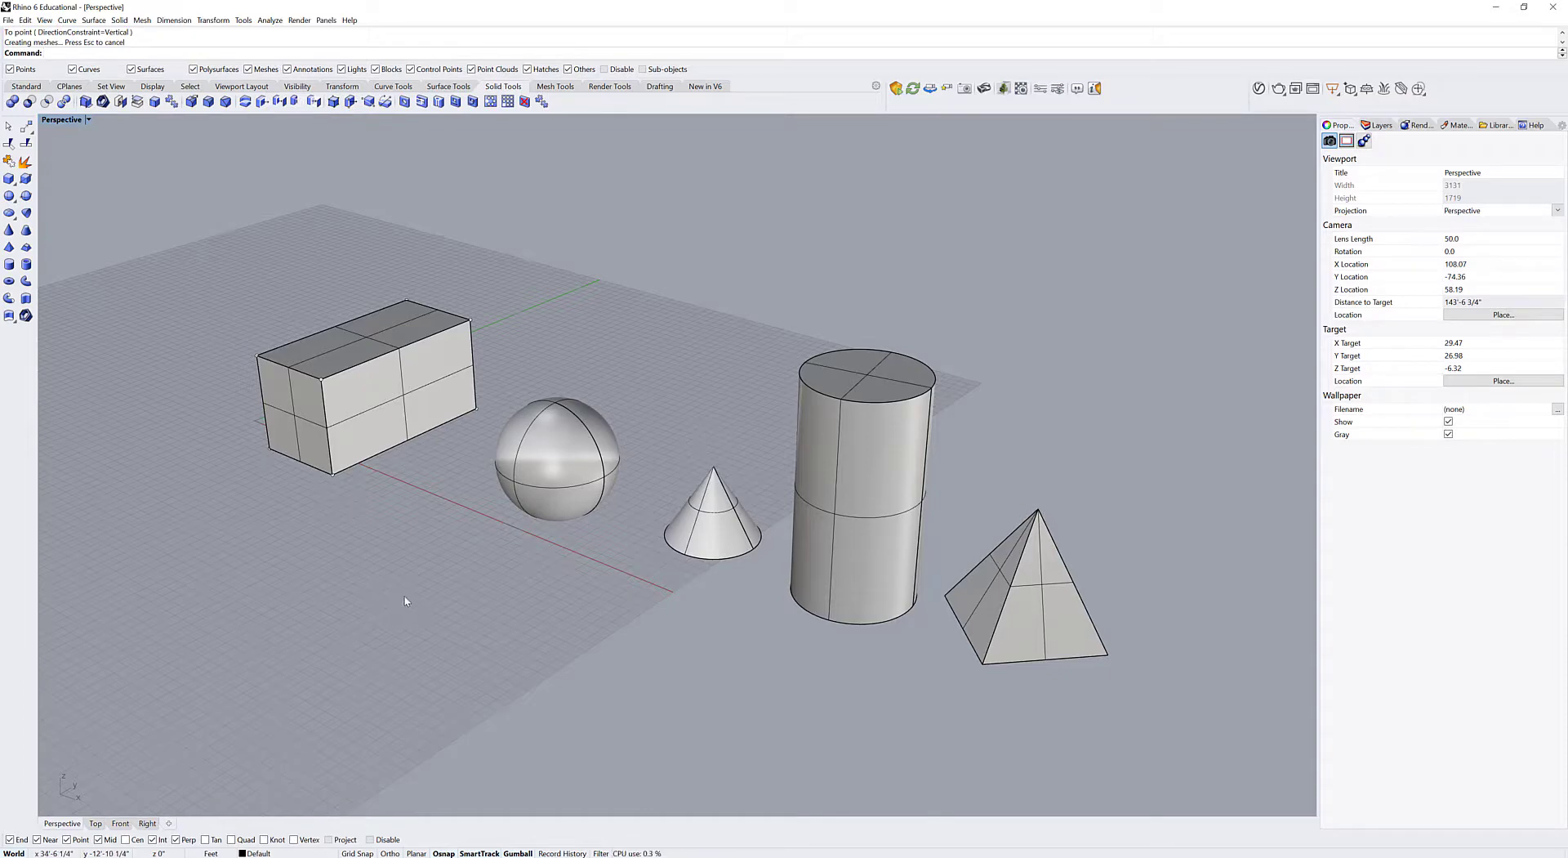
Step: Shorten the box along its long side with Scale1D, using the two ends of its bottom edge as base and reference points
shift+right_drag(406, 602, 645, 694)
scroll(581, 651, up, 2)
right_drag(581, 651, 559, 605)
scroll(558, 603, up, 2)
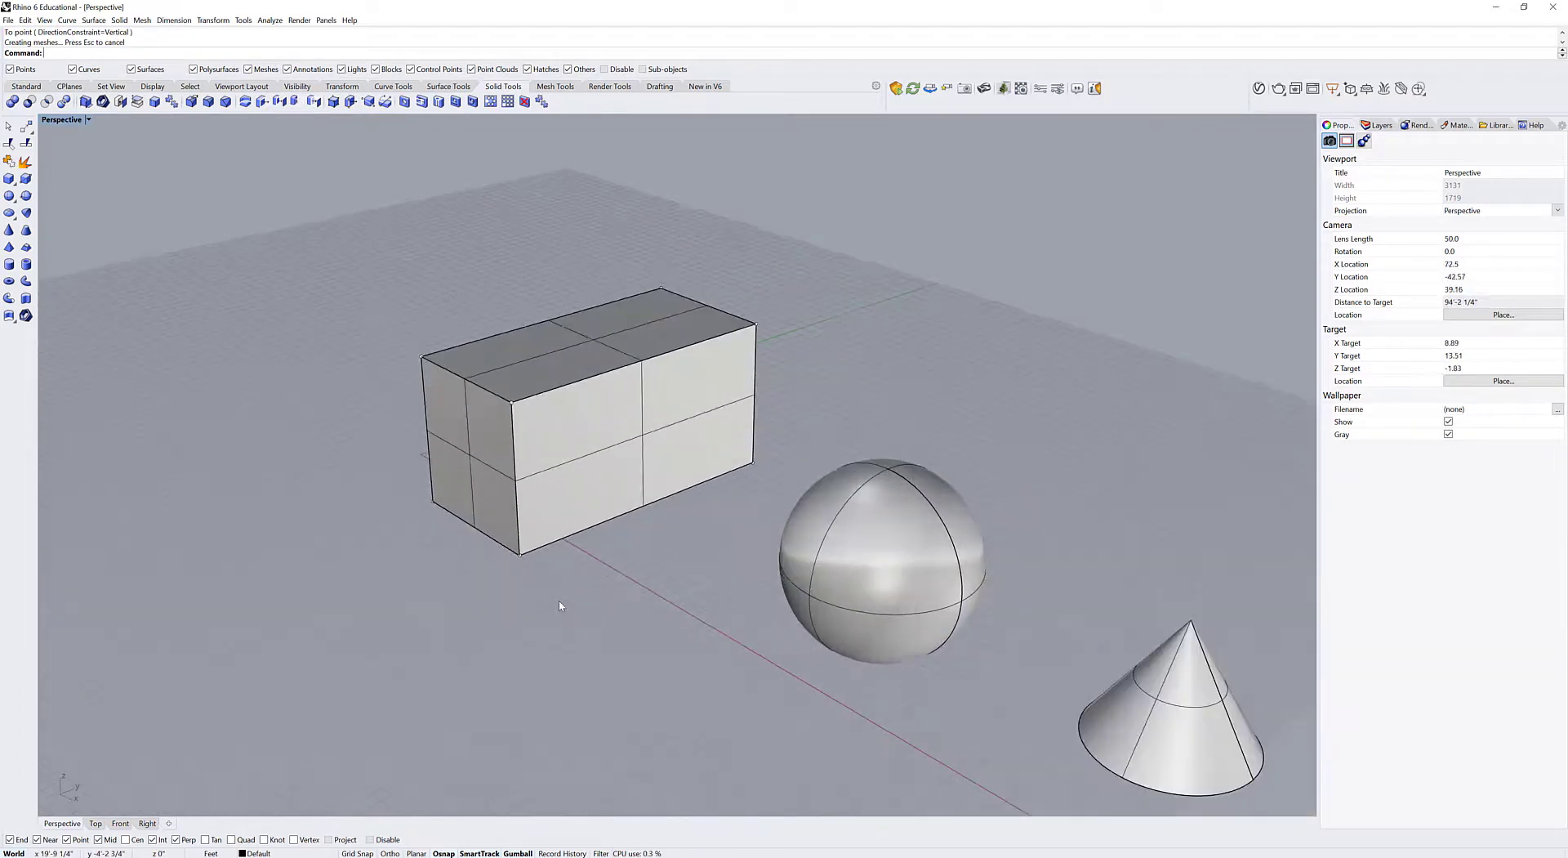
text(cale1D)
key(Return)
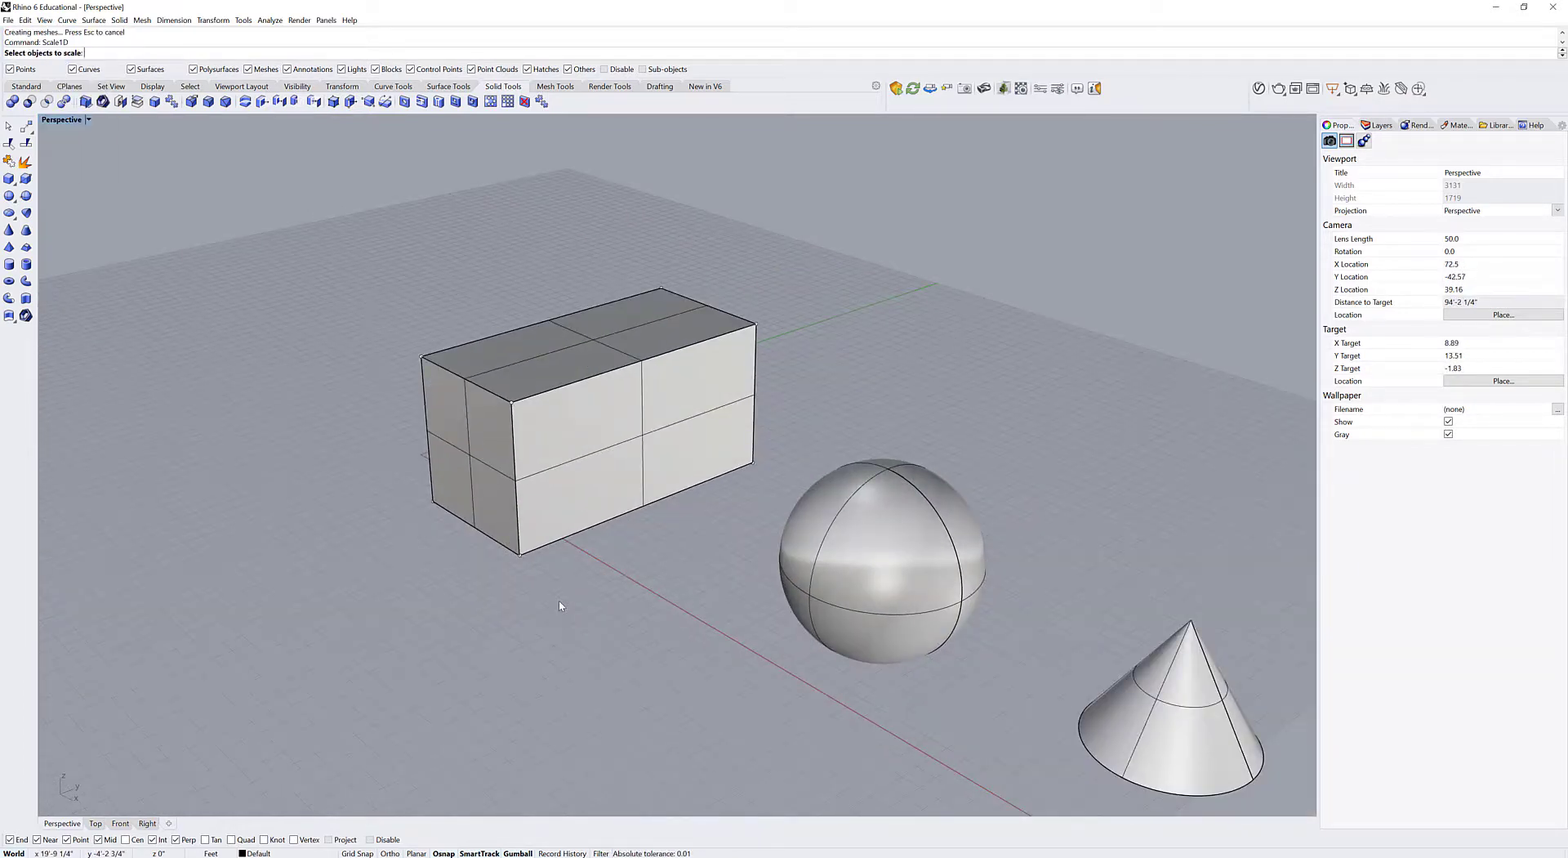
click(593, 520)
key(Return)
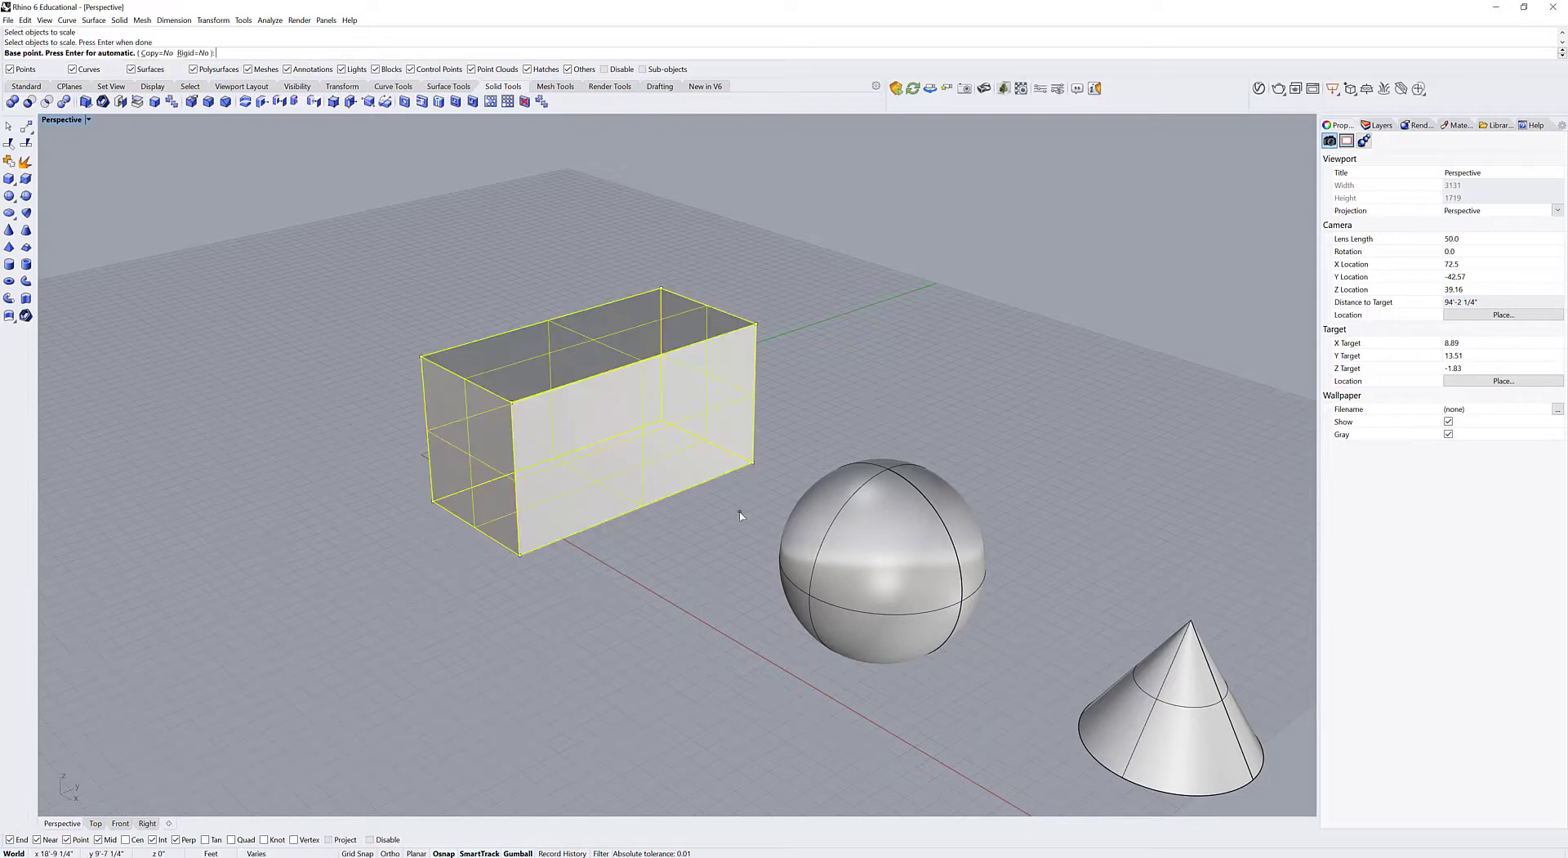
click(753, 461)
click(521, 554)
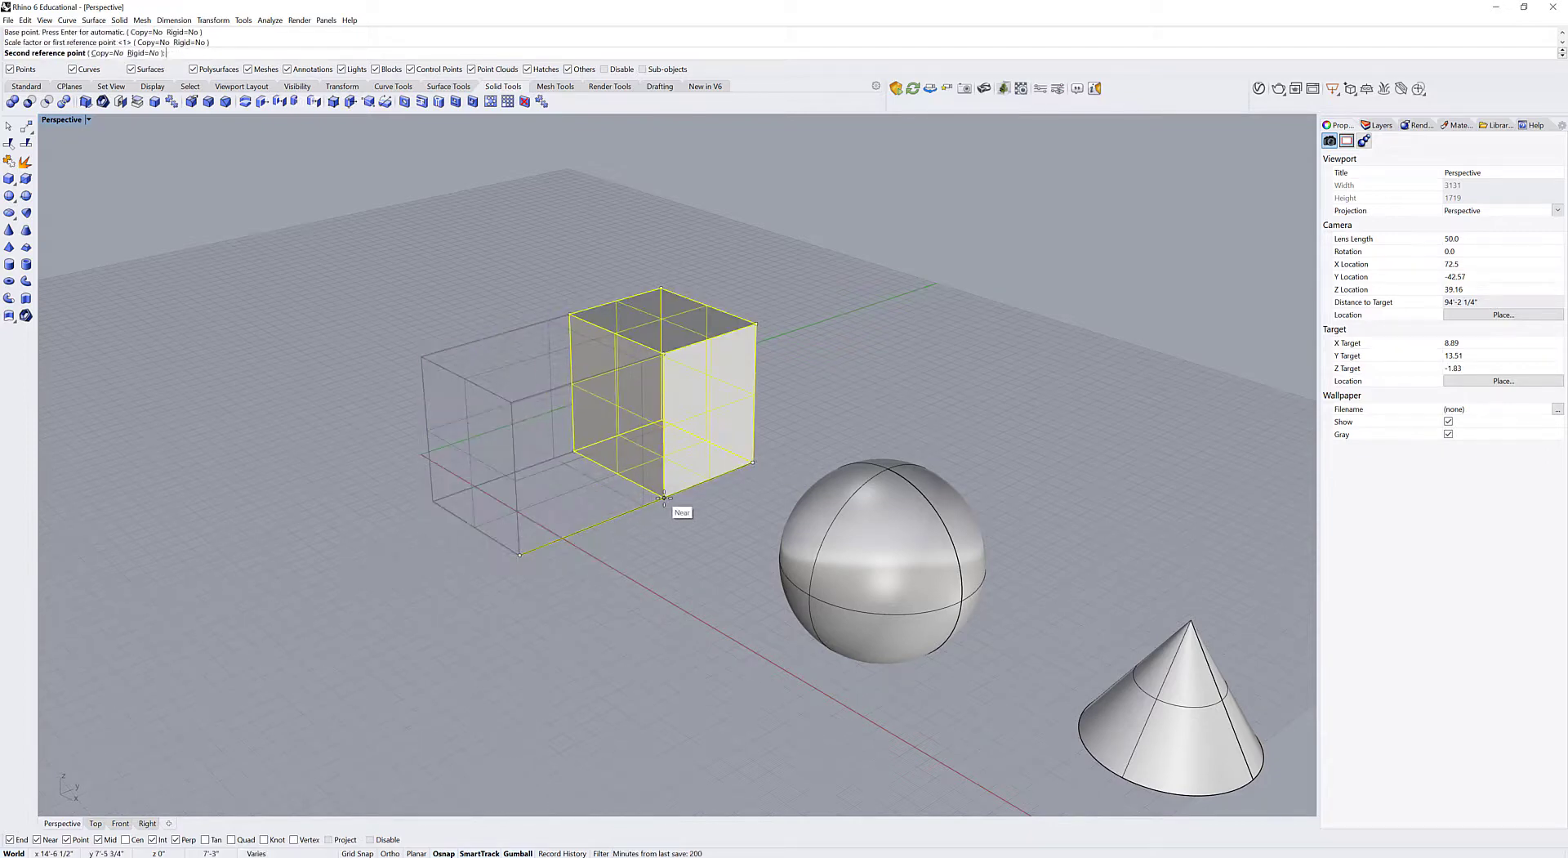
click(665, 496)
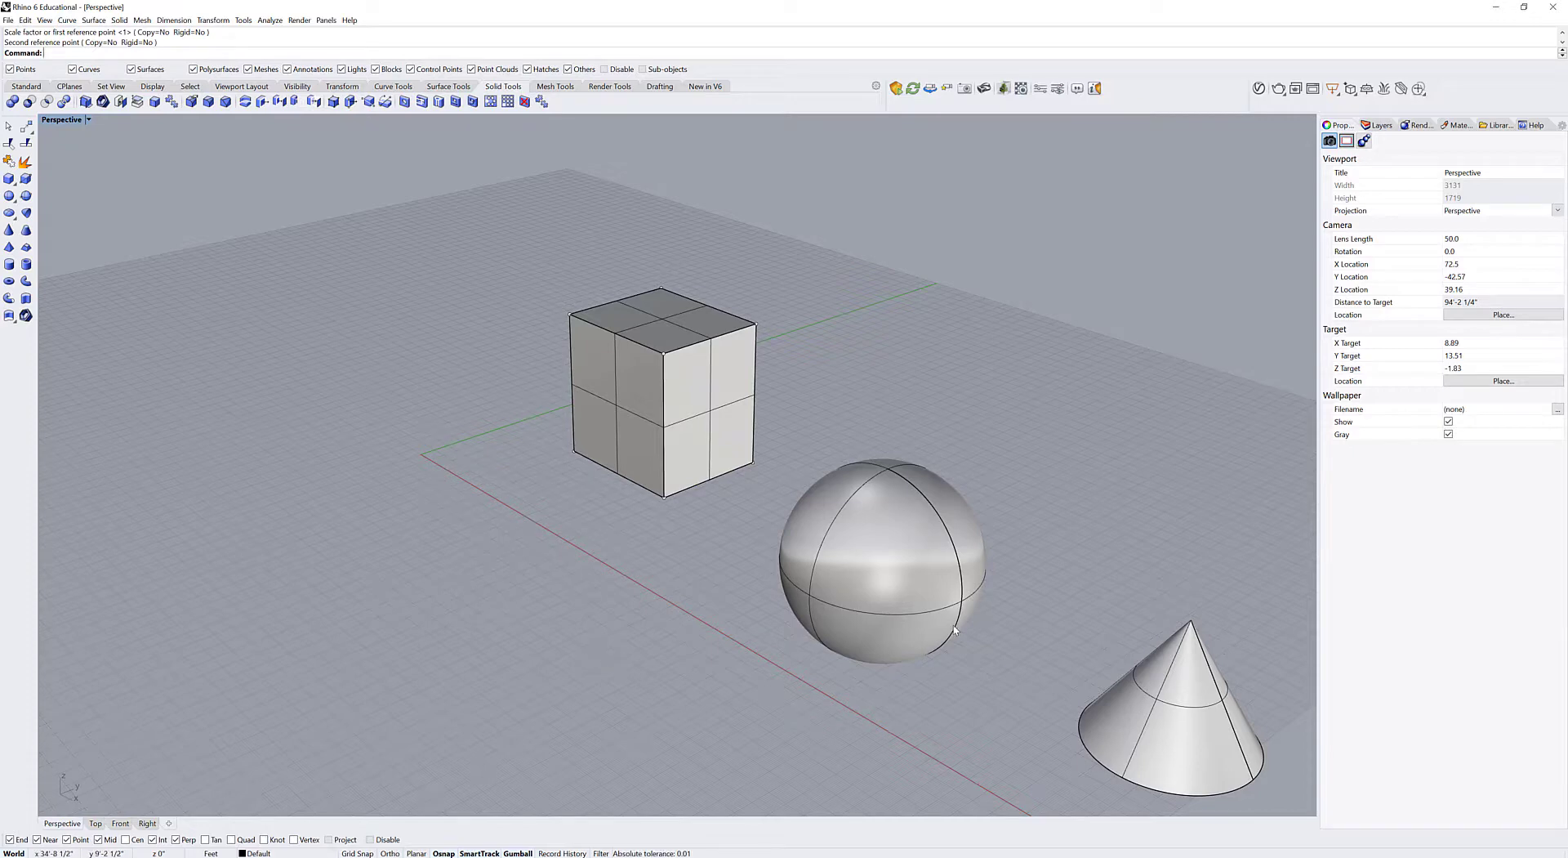
Step: Scale the sphere up uniformly with the gumball until it is much larger than the box
shift+right_drag(1005, 643, 768, 603)
click(694, 555)
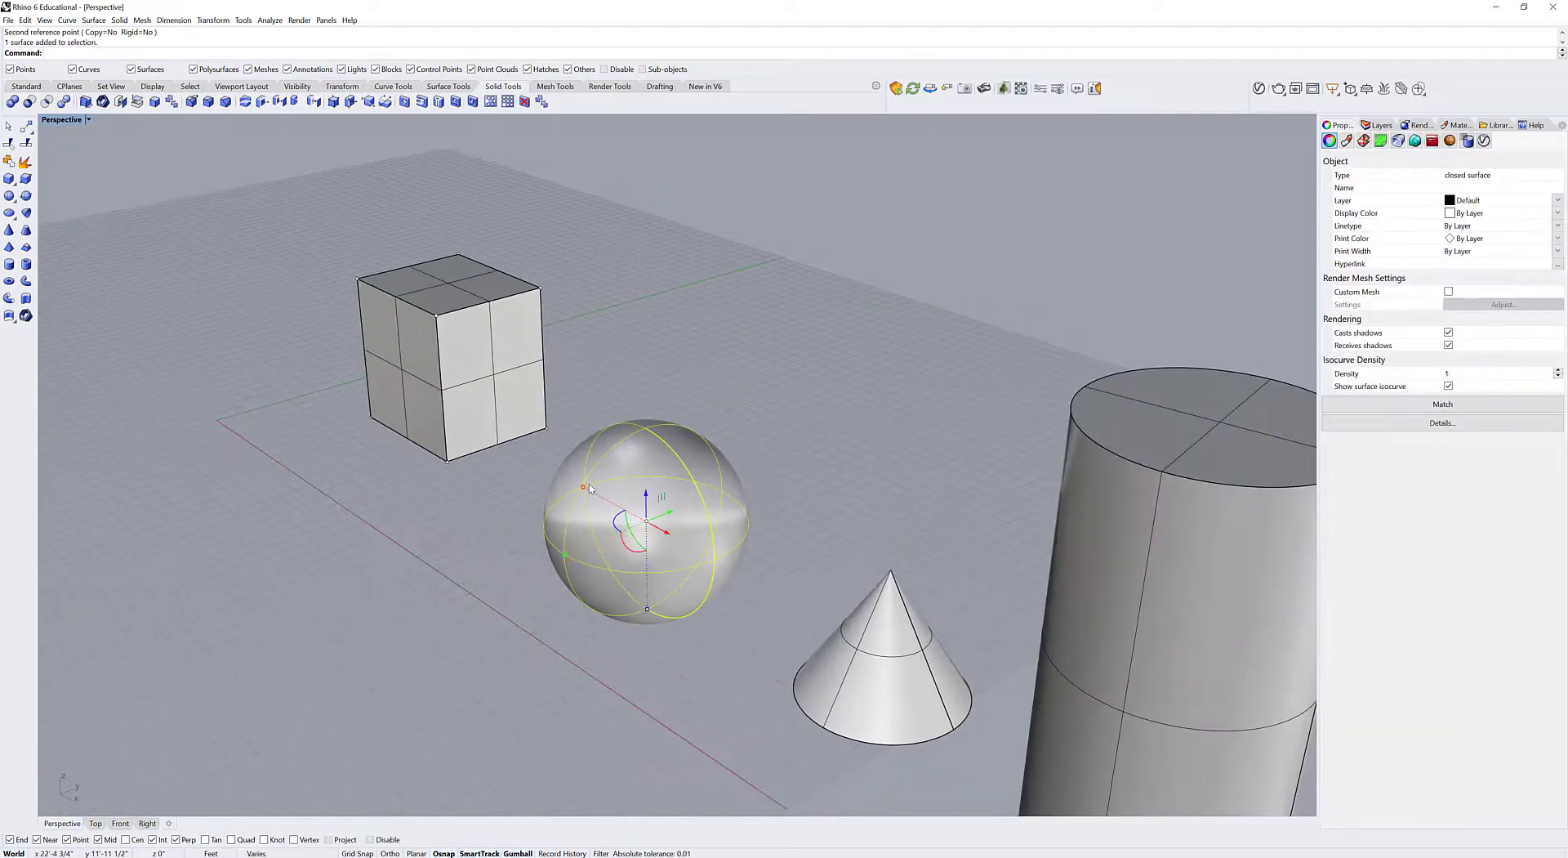
drag(583, 486, 536, 462)
click(381, 493)
Step: Rotate the box with the gumball so that it stands tilted over the ground plane
right_drag(381, 493, 723, 487)
click(723, 487)
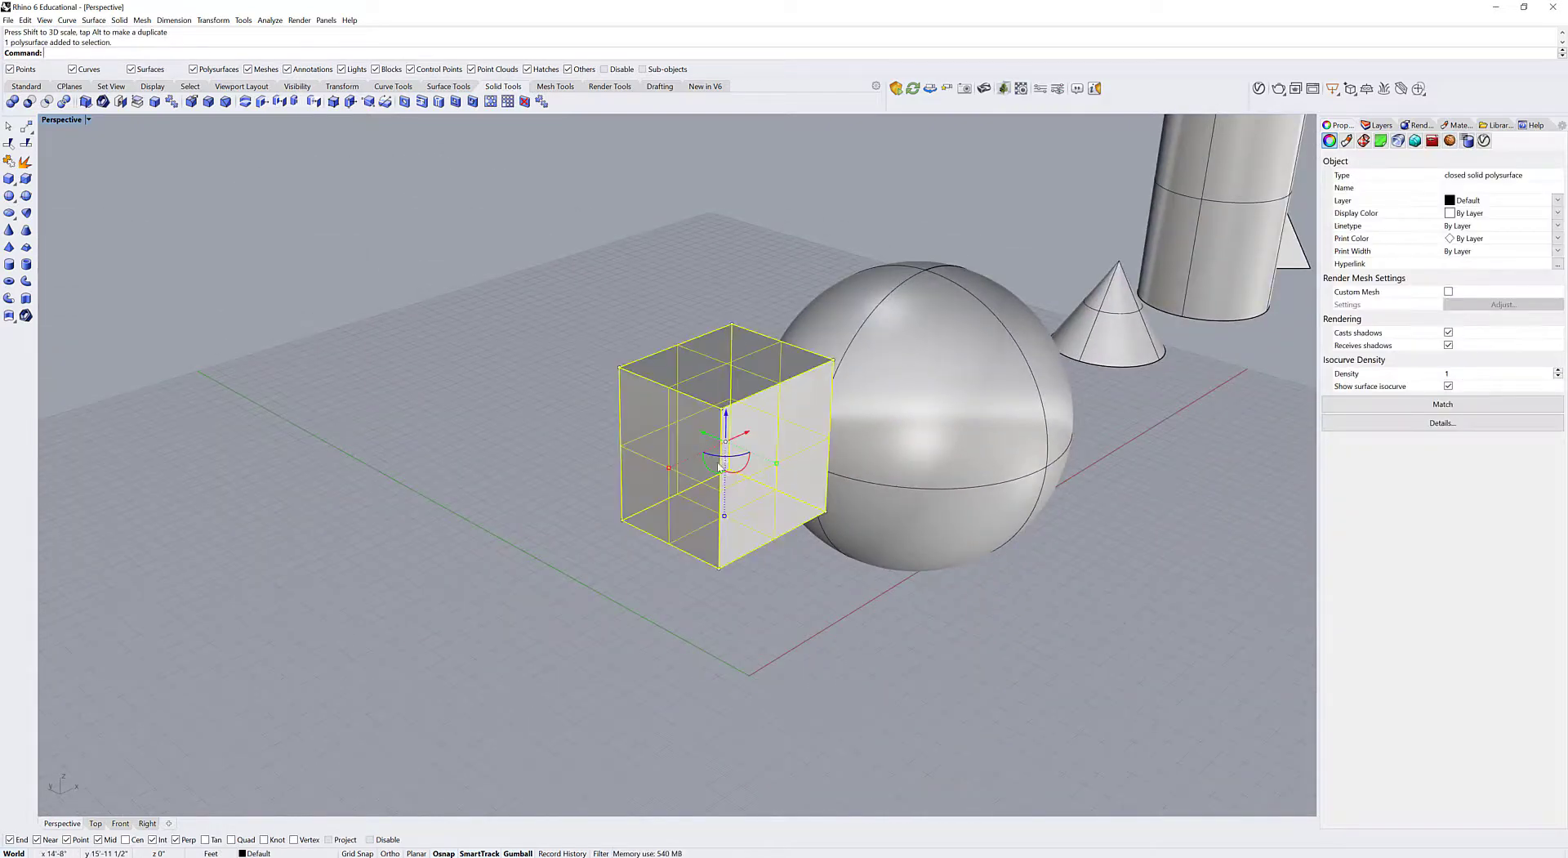
drag(744, 467, 709, 490)
click(896, 640)
Step: Move the tilted box along the red axis into the sphere so the two solids overlap
right_drag(896, 640, 768, 588)
click(505, 421)
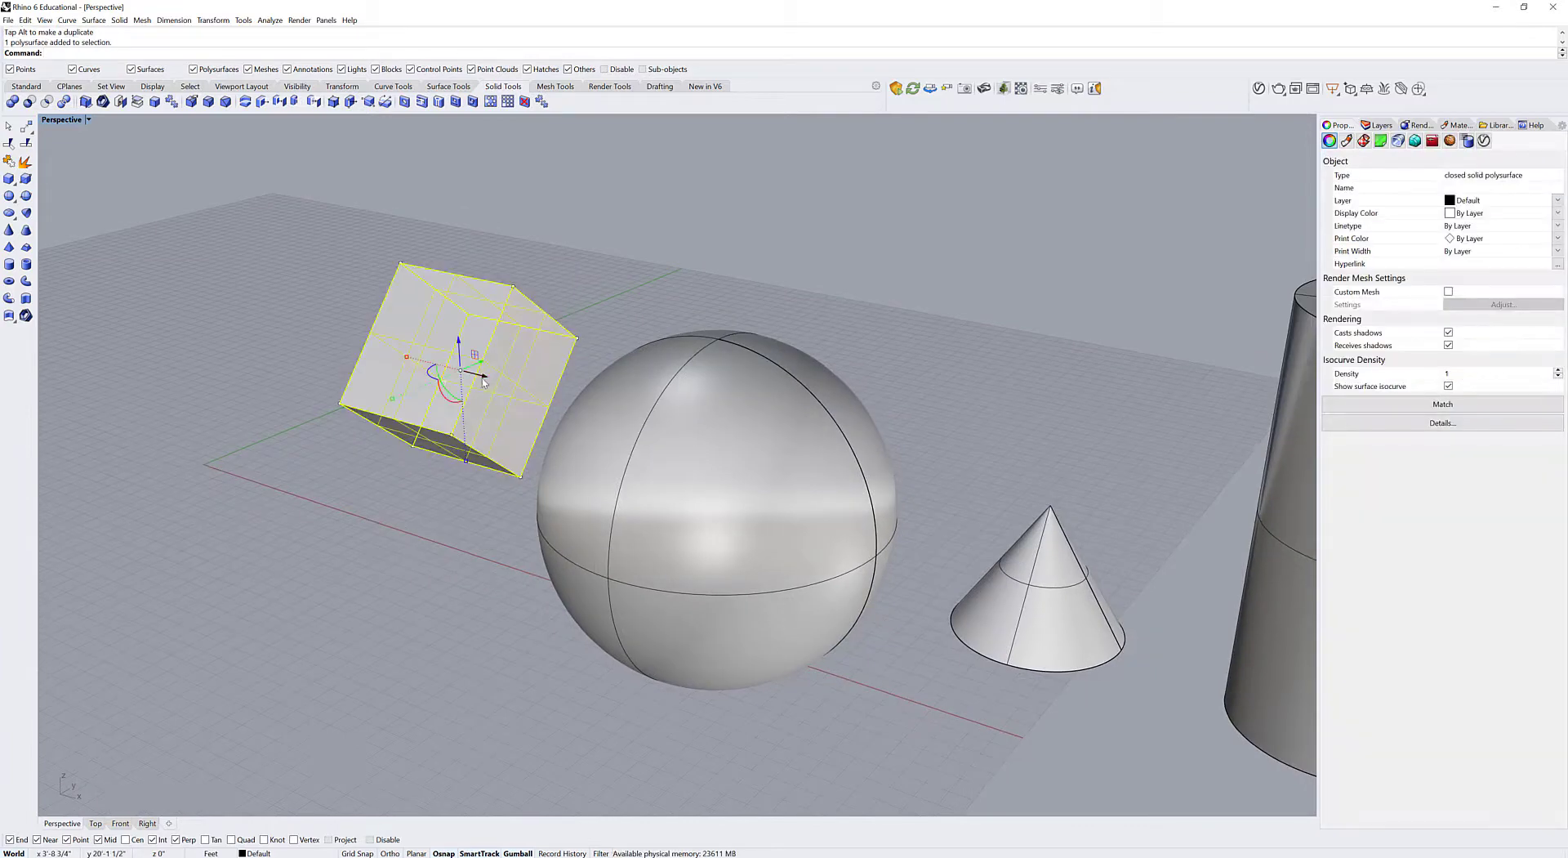
drag(482, 377, 642, 413)
click(367, 441)
Step: Scale the sphere down uniformly and move it so it overlaps the lower part of the tilted box
right_drag(516, 539, 625, 607)
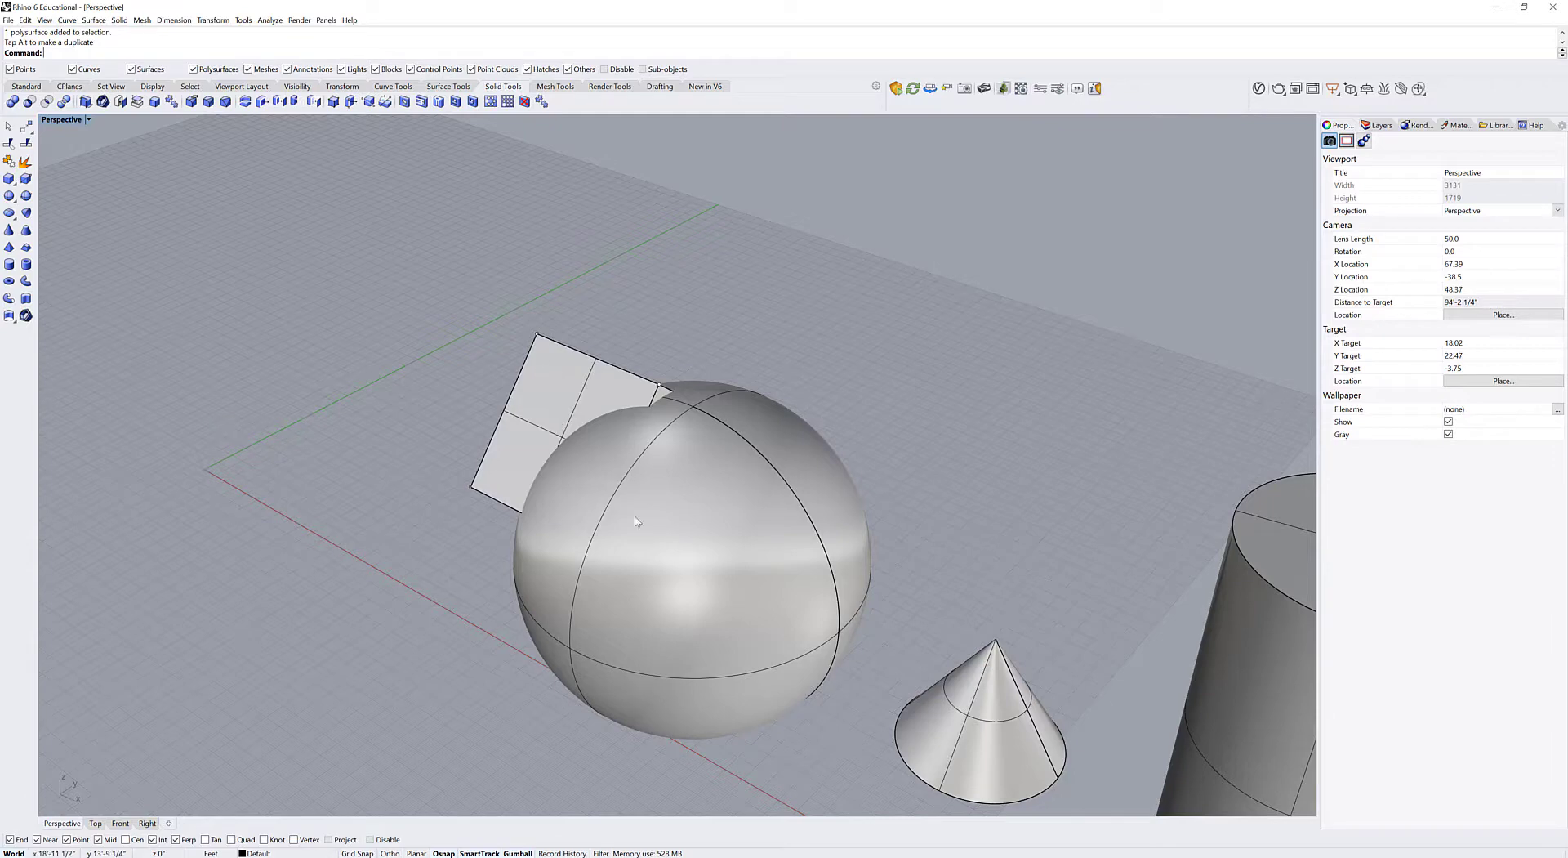
click(660, 552)
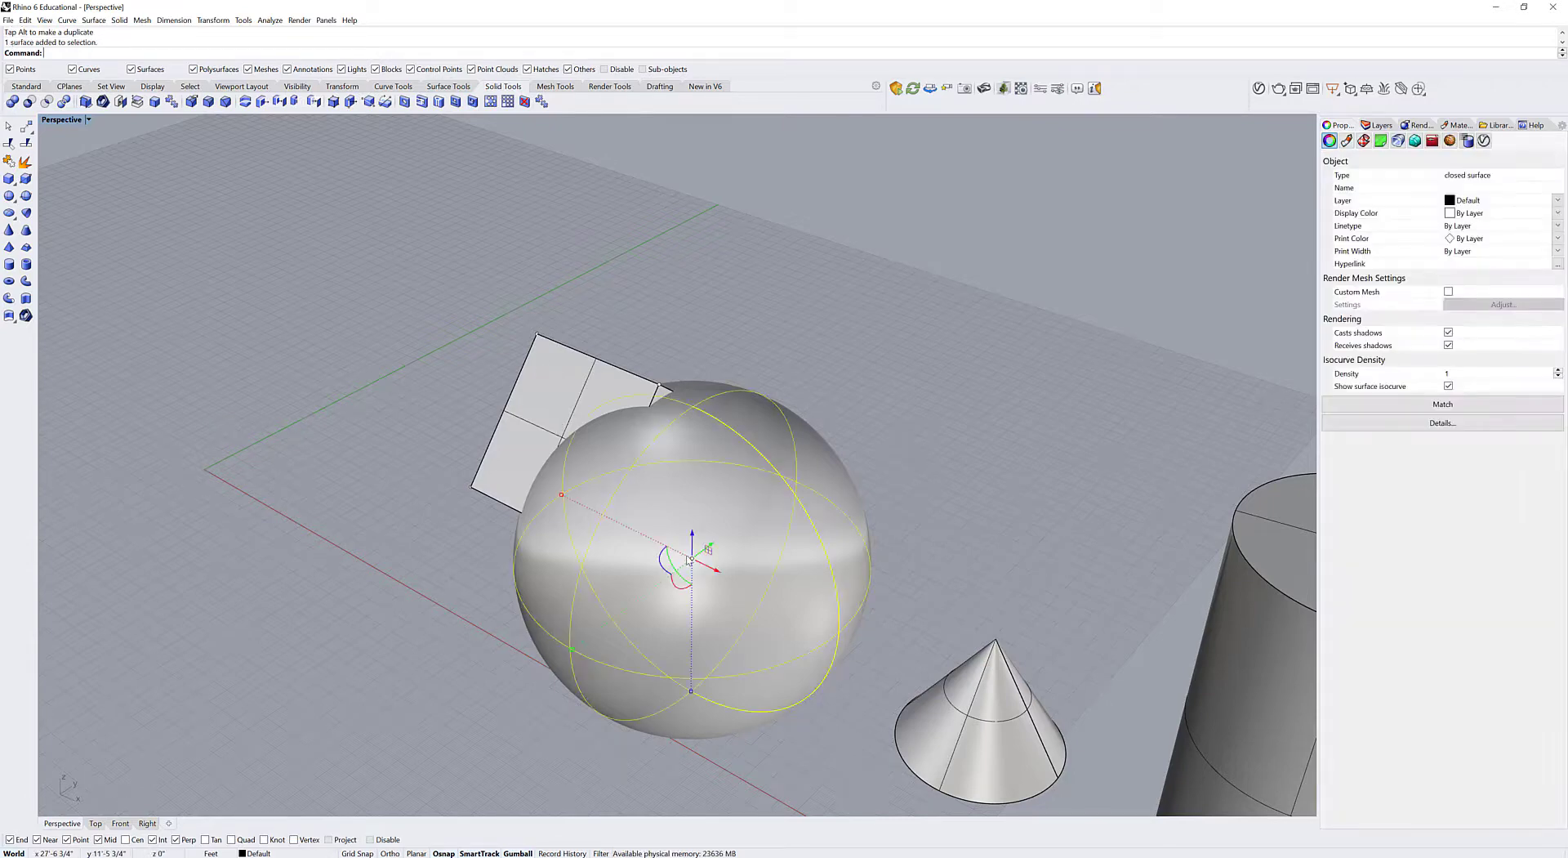
drag(583, 518, 490, 520)
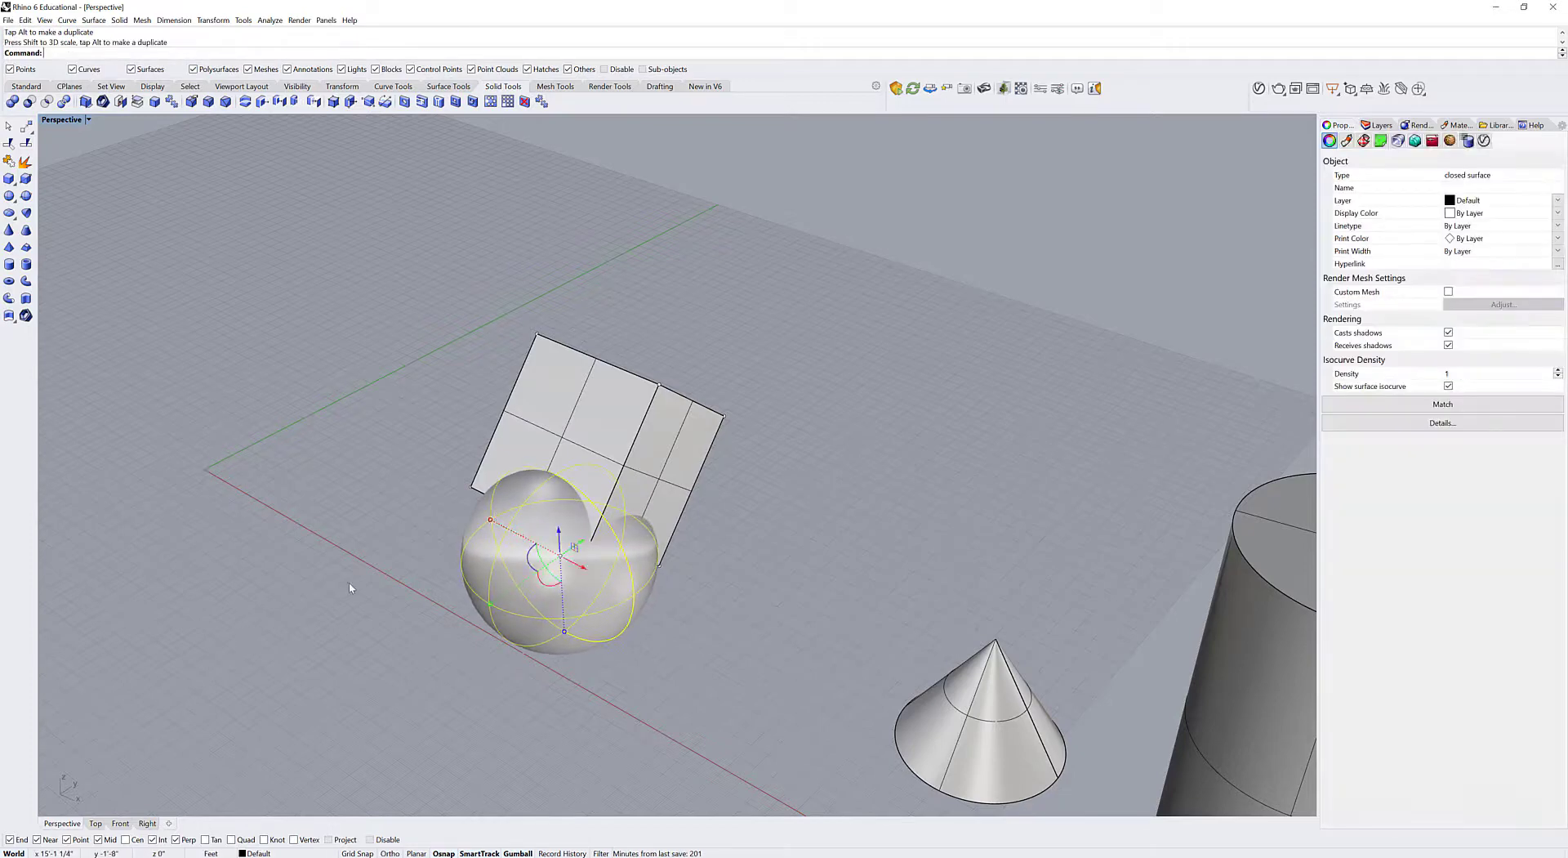
click(350, 583)
Step: Run Boolean2Objects on the tilted box and the sphere, cycle through the results, and accept A minus B
right_drag(350, 583, 852, 598)
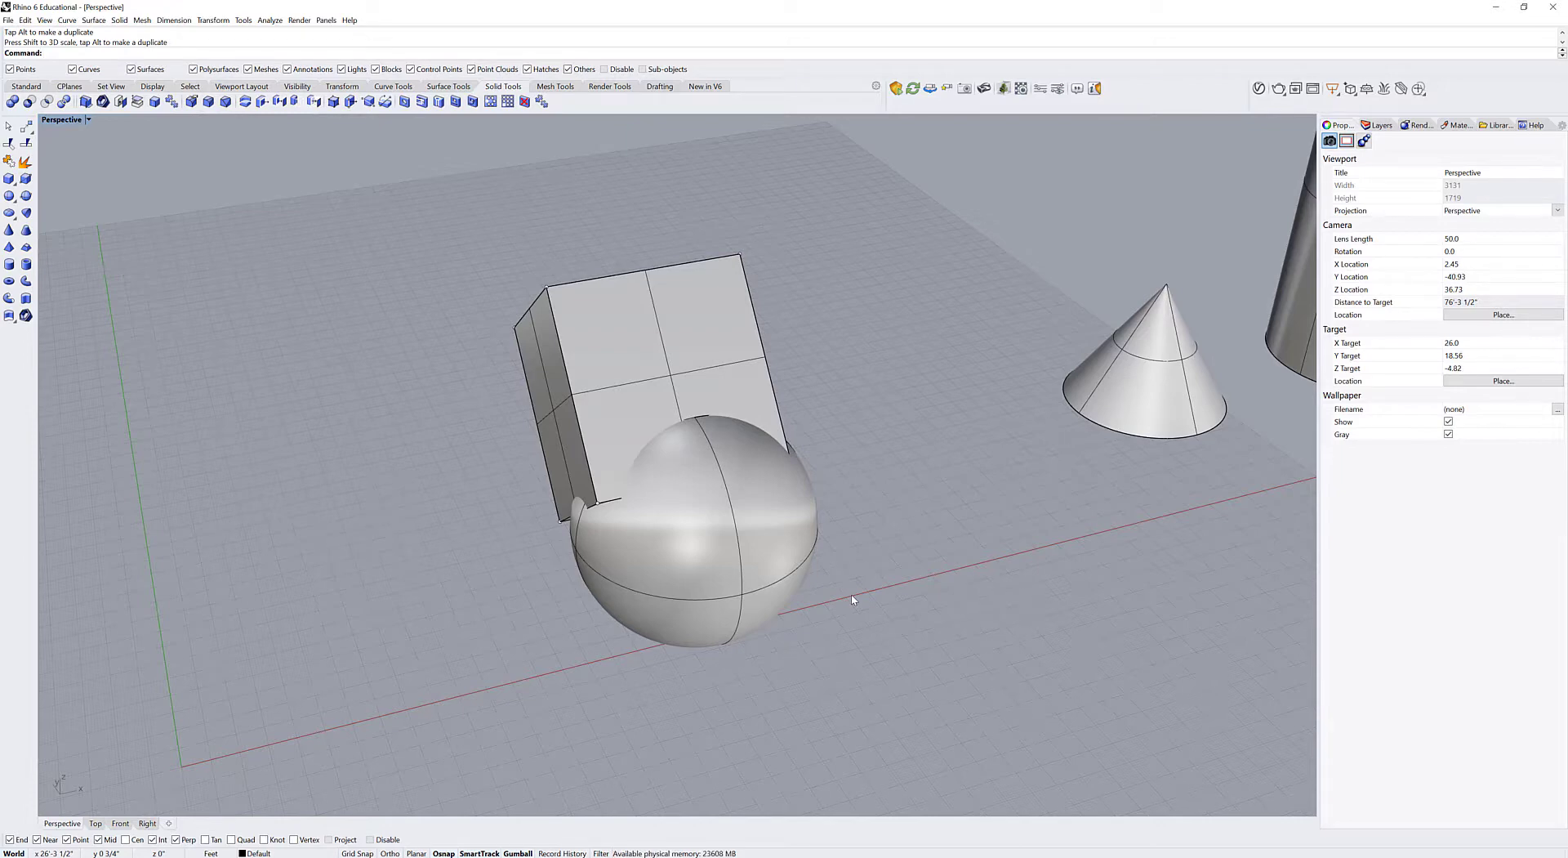
shift+right_drag(704, 453, 699, 504)
right_drag(849, 499, 814, 514)
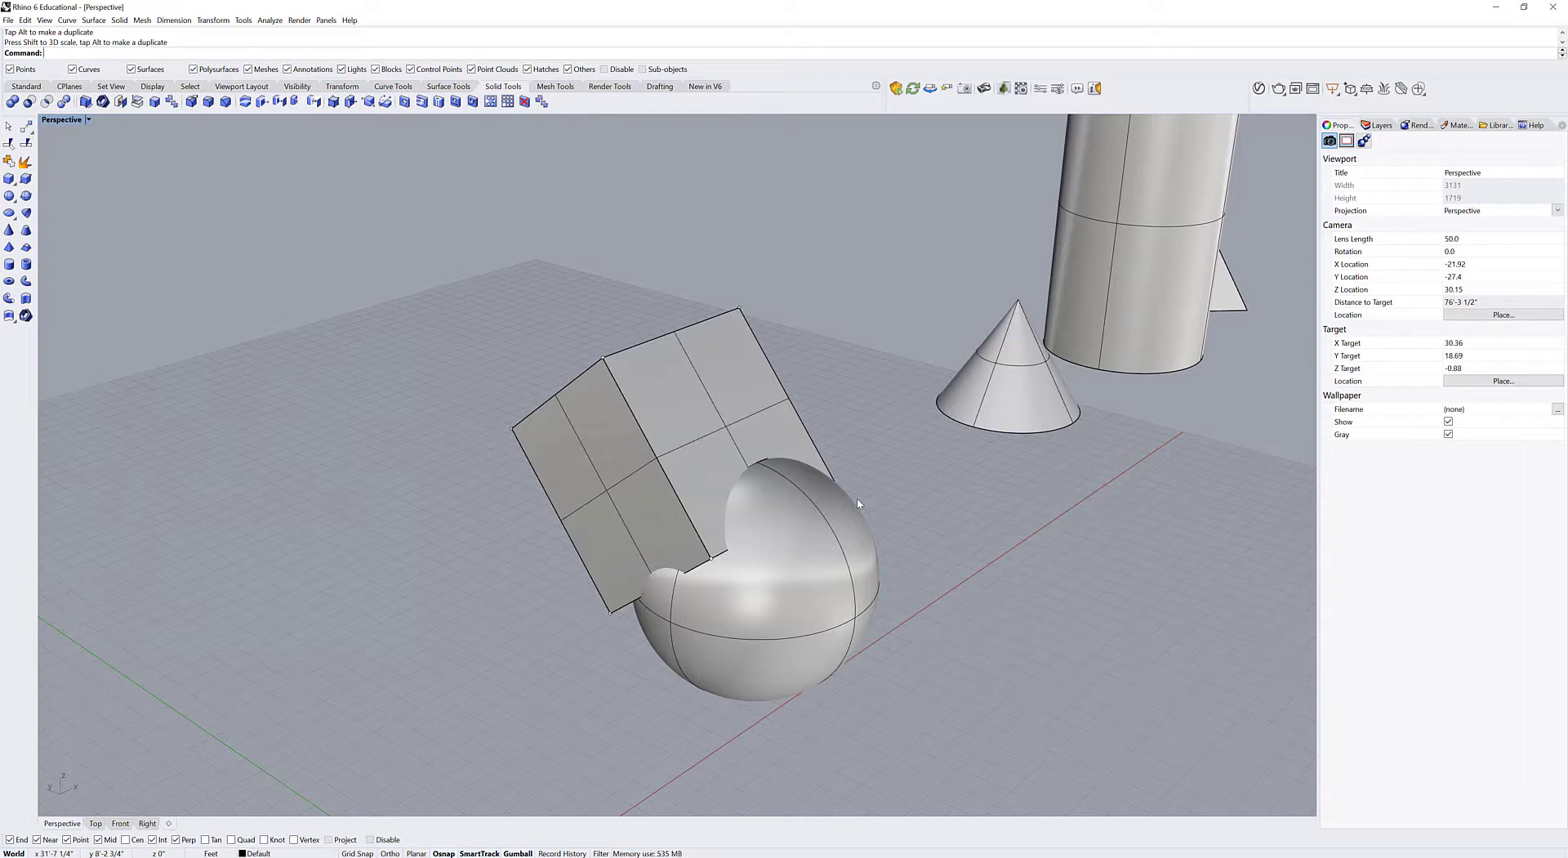
text(Boolean2Objects)
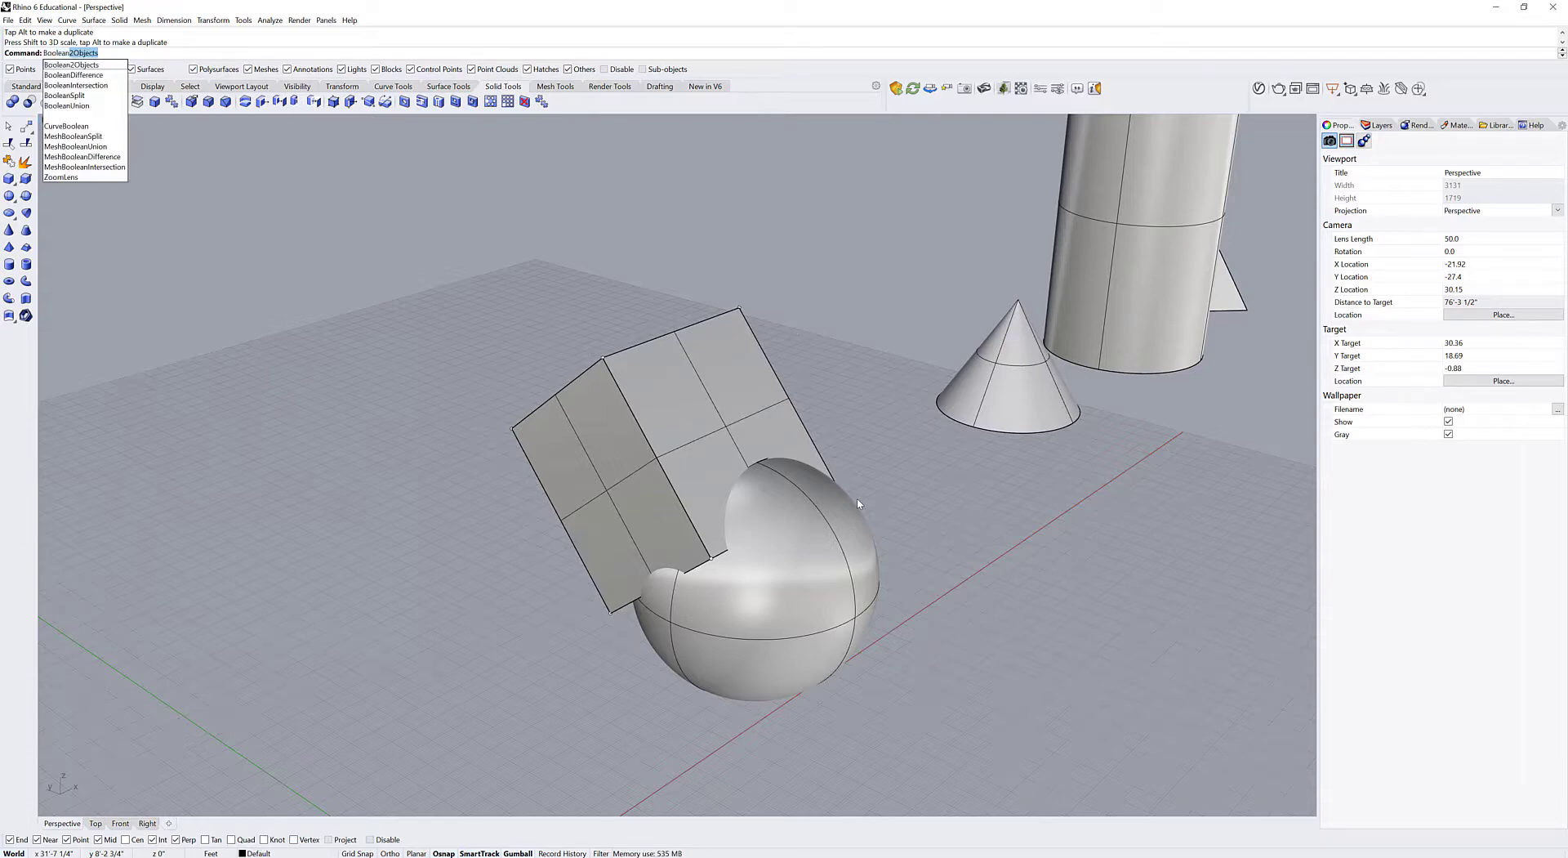
key(Return)
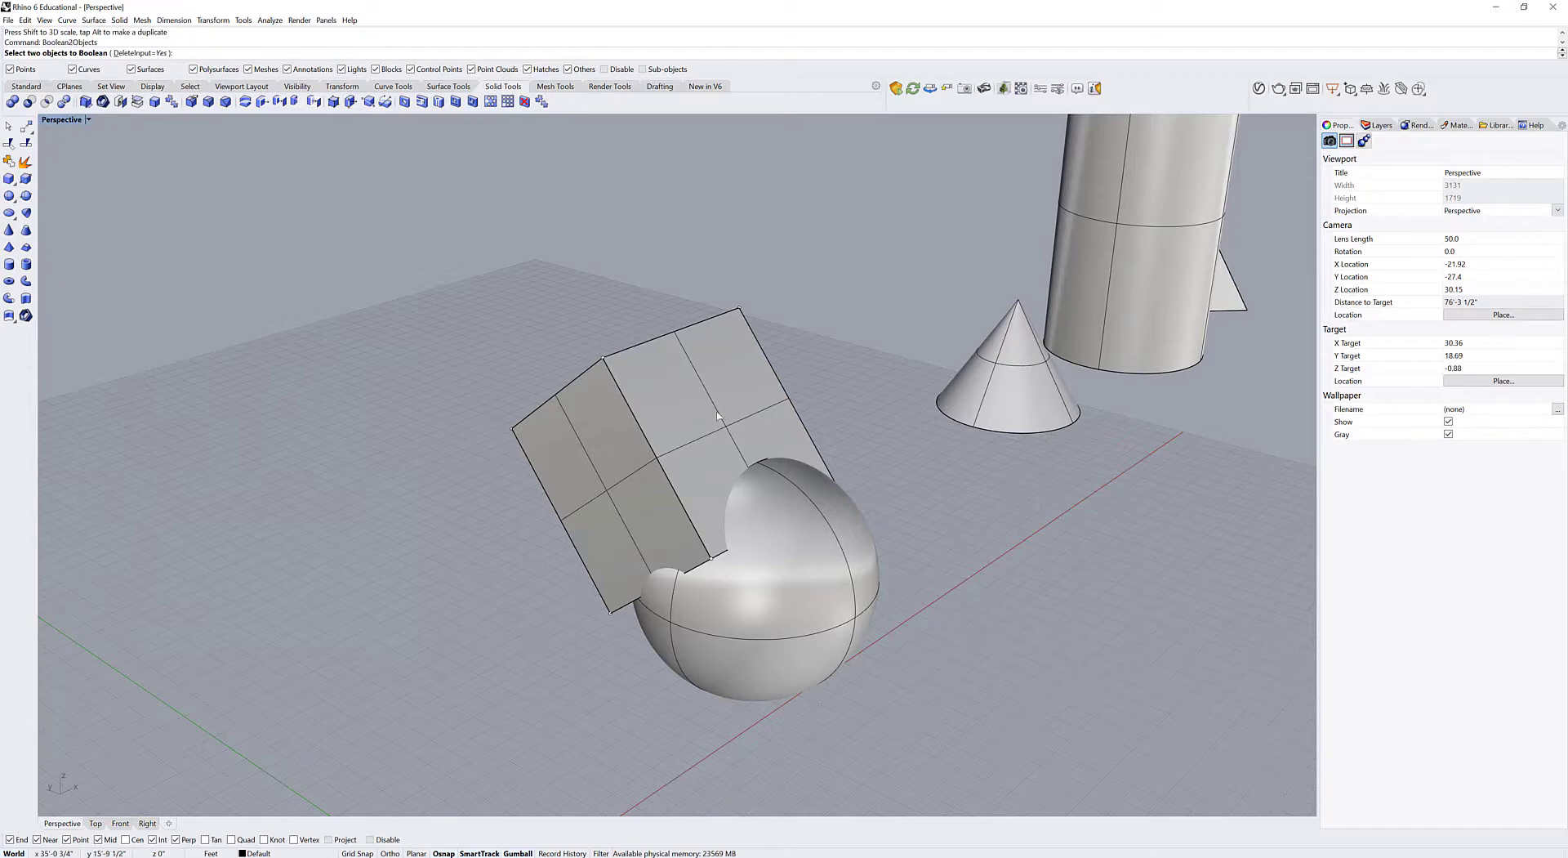
click(532, 500)
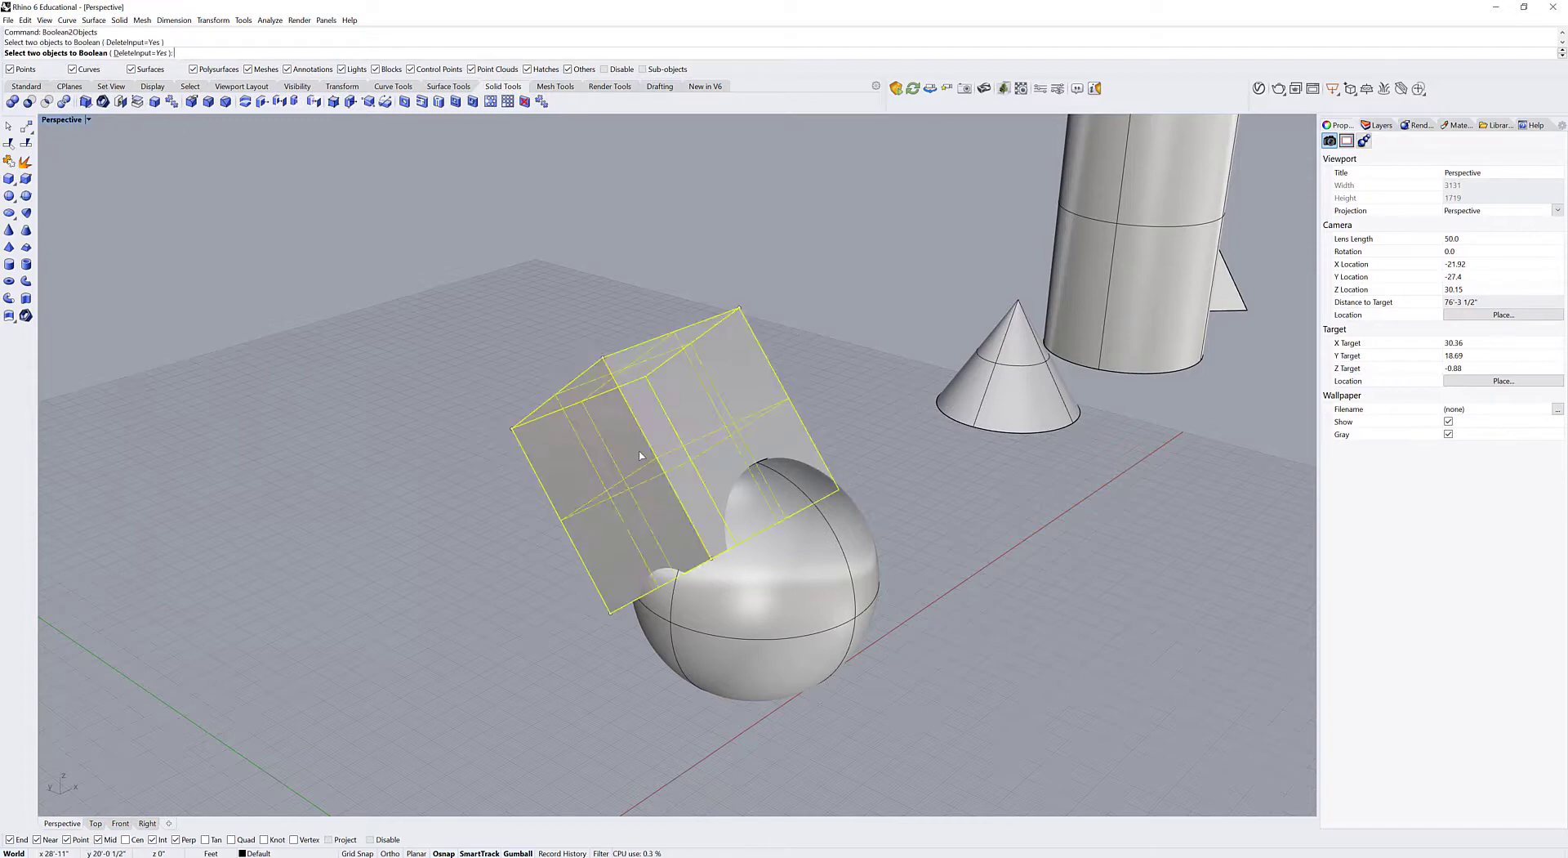
click(820, 621)
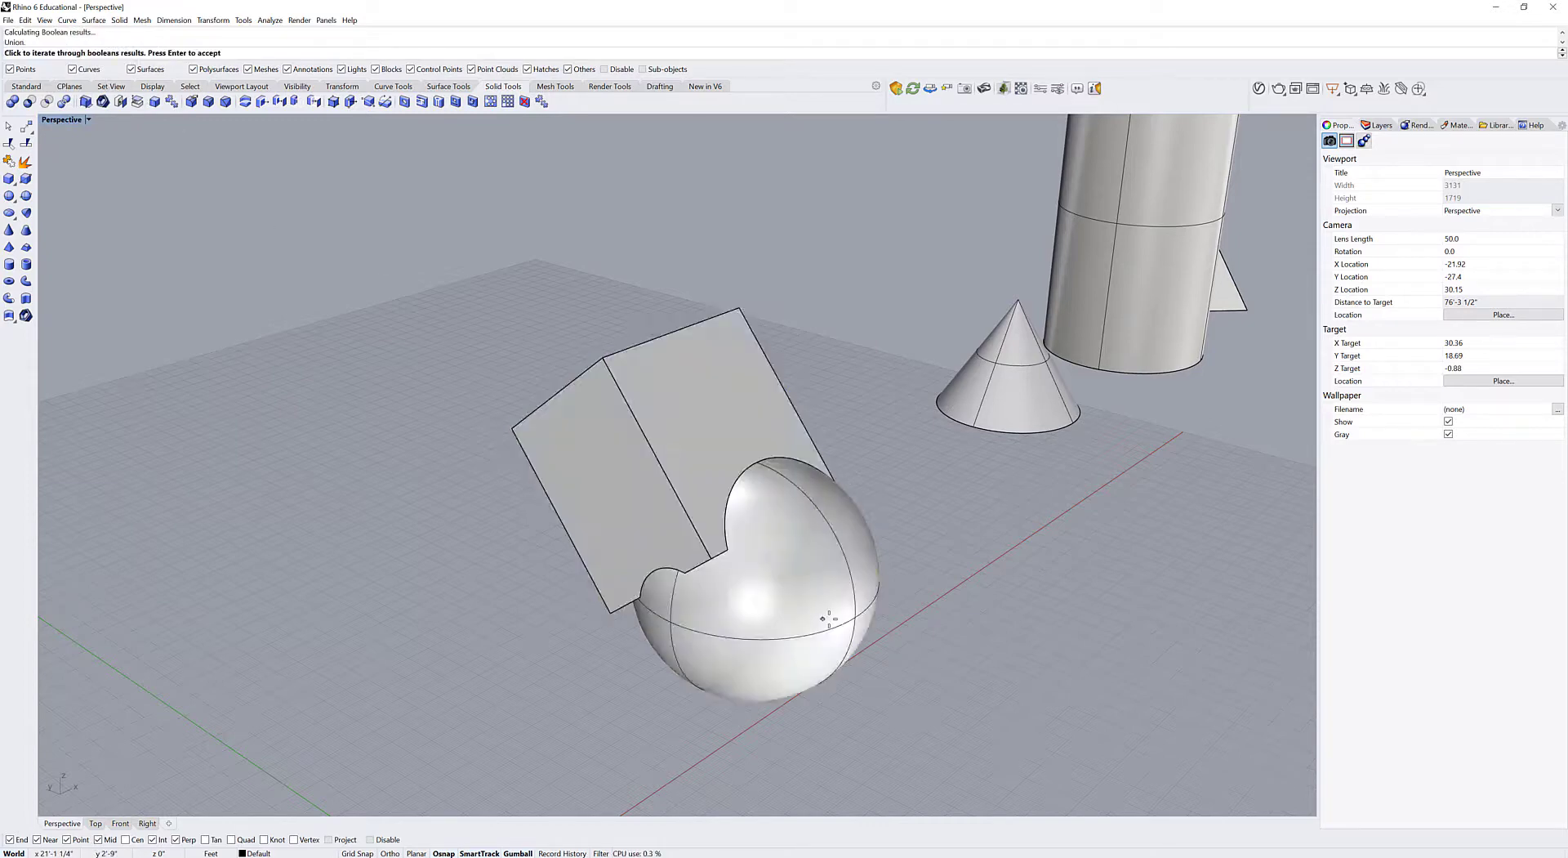
click(952, 577)
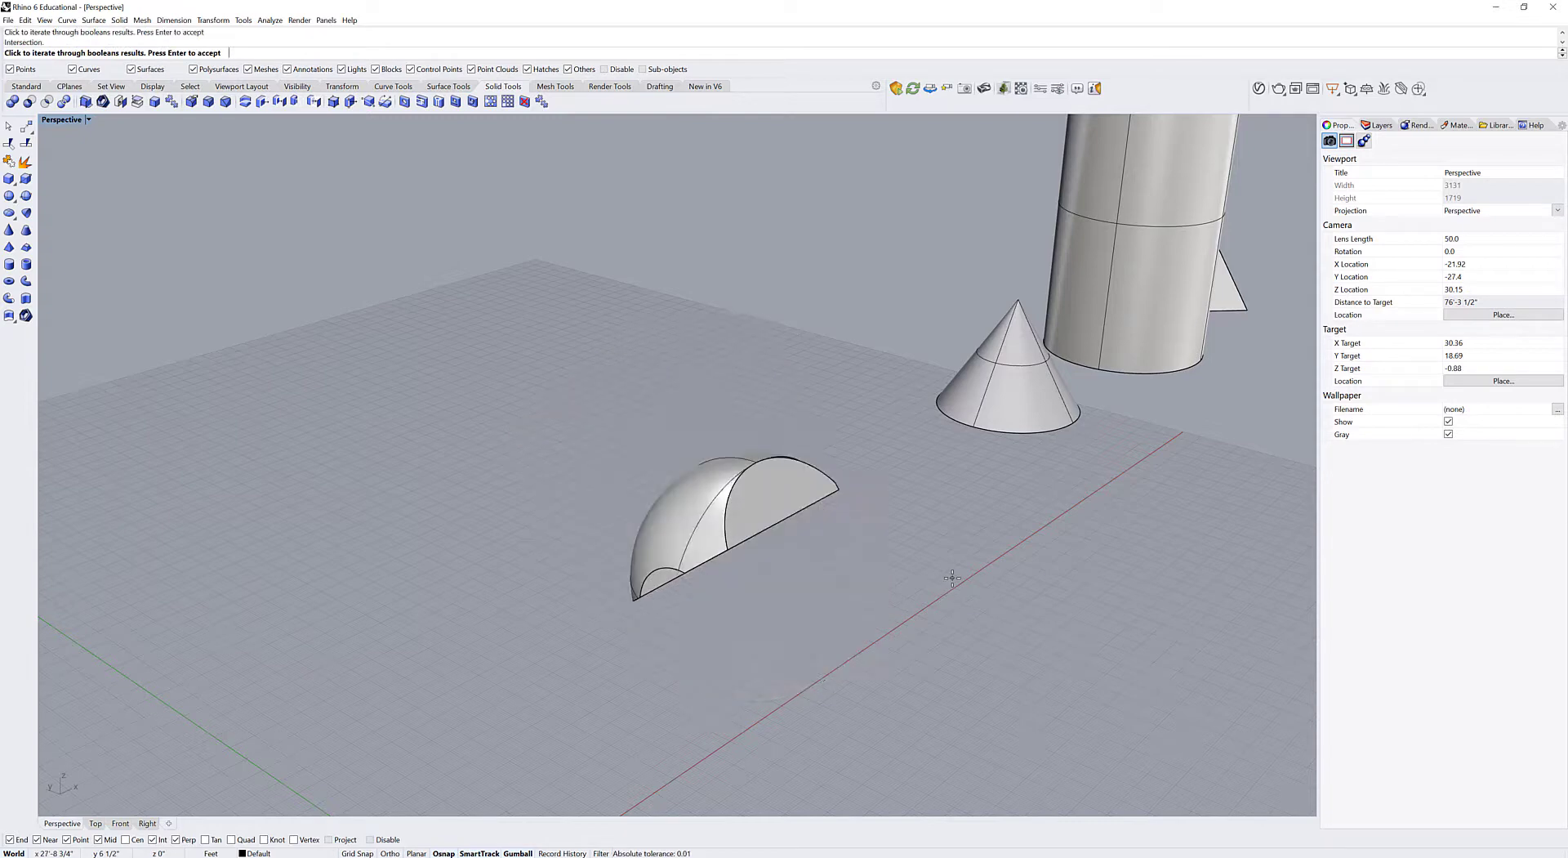
click(952, 577)
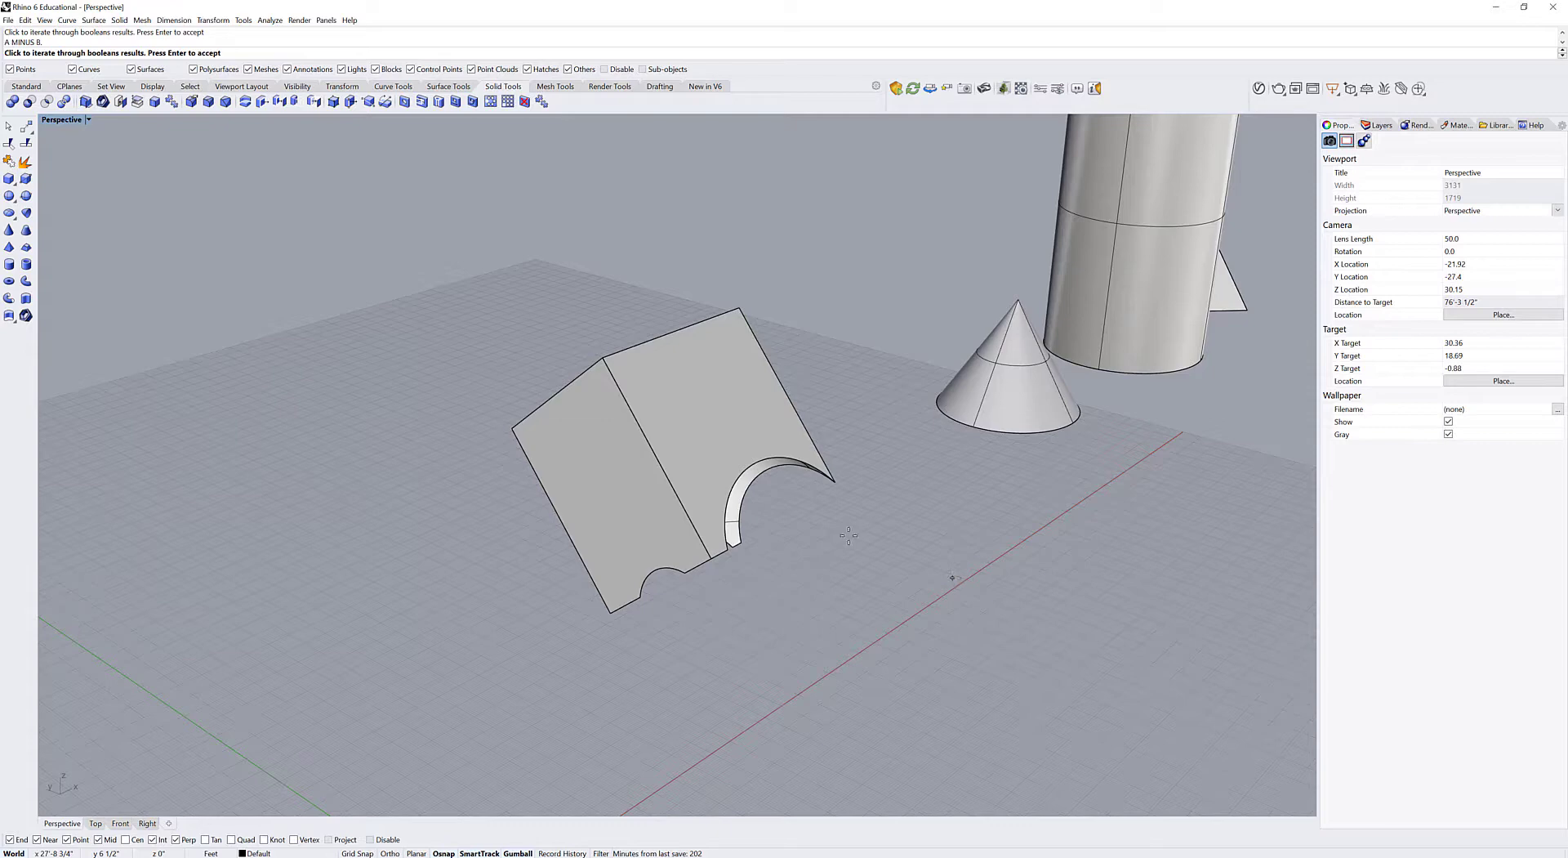
click(890, 547)
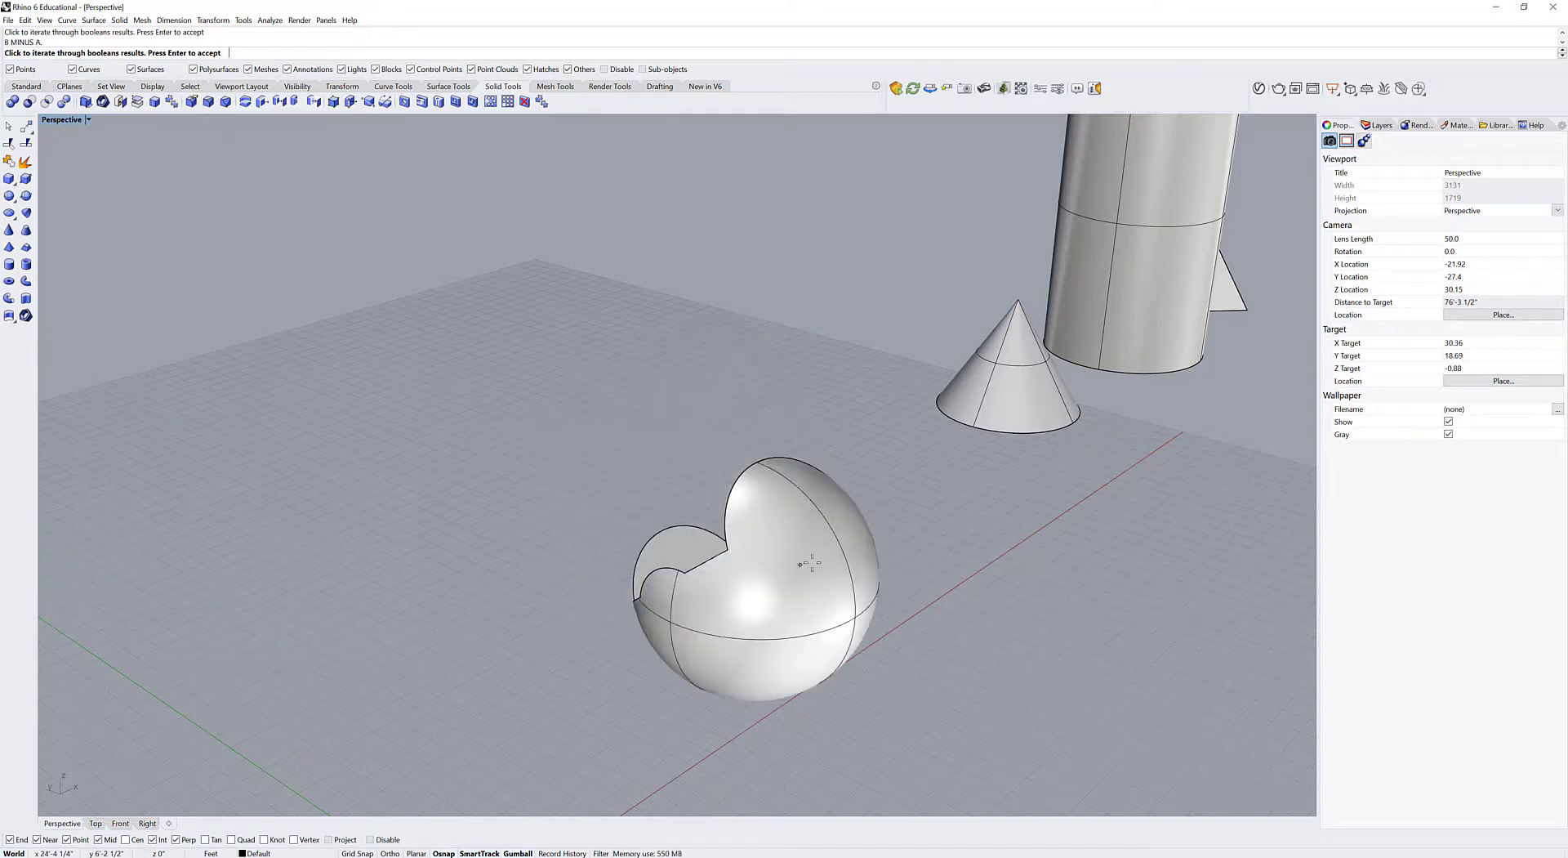
click(1001, 637)
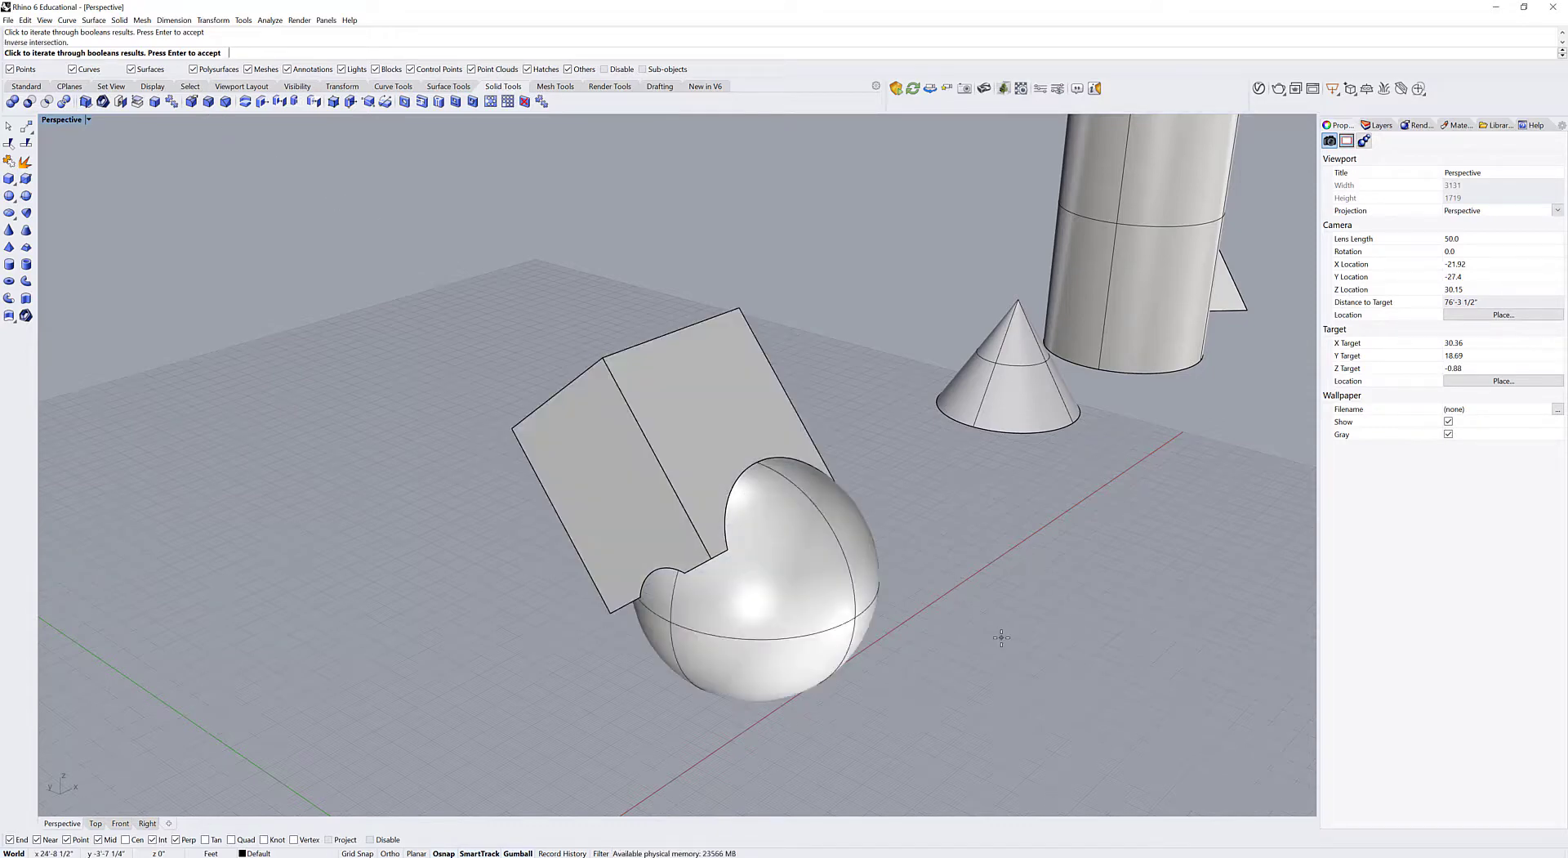
click(1001, 637)
click(961, 618)
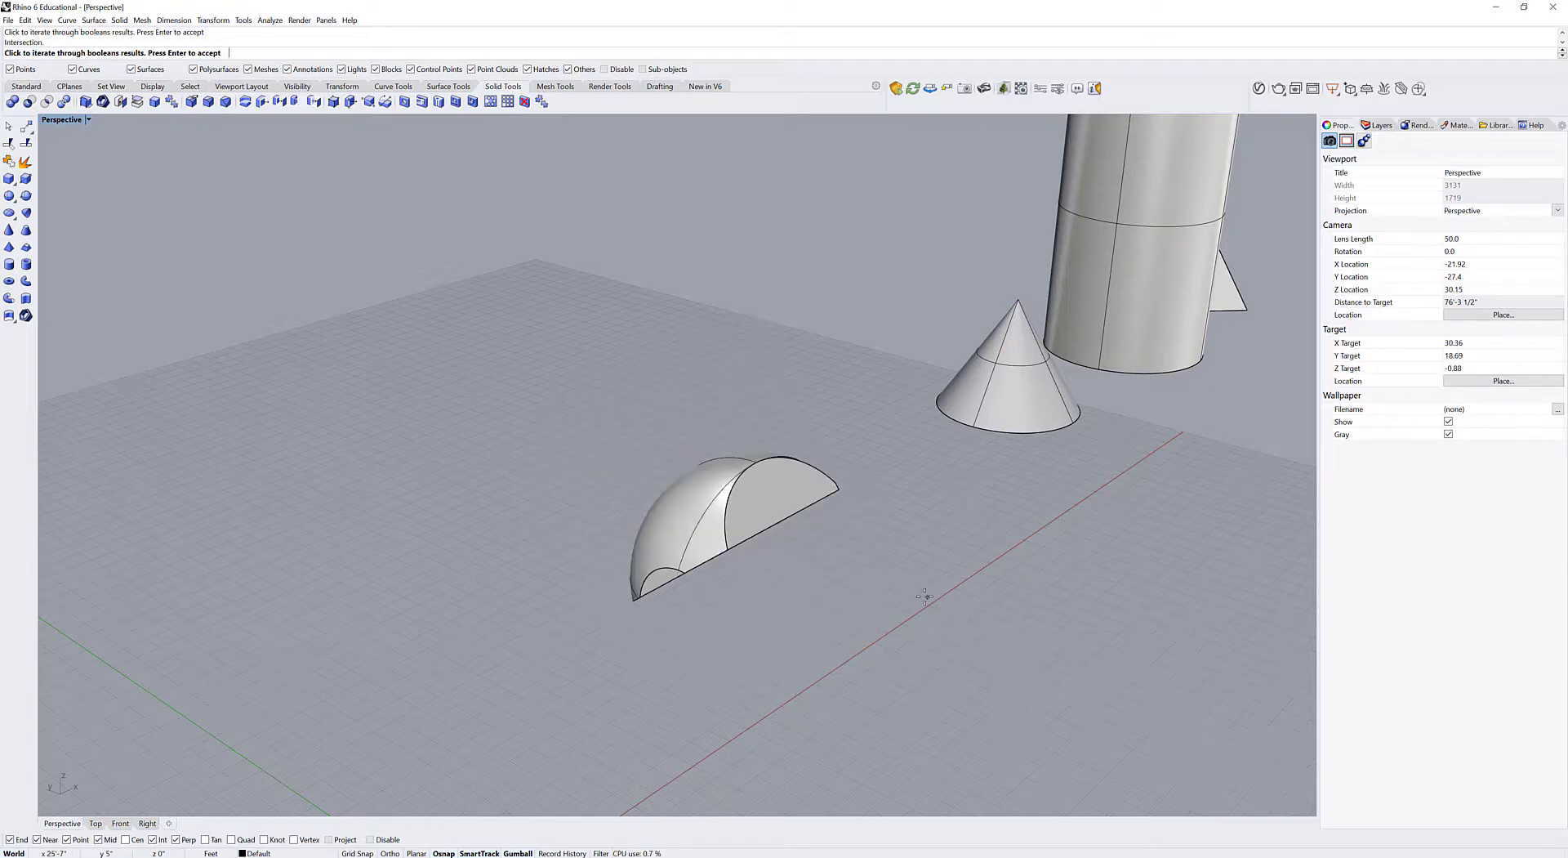
click(928, 605)
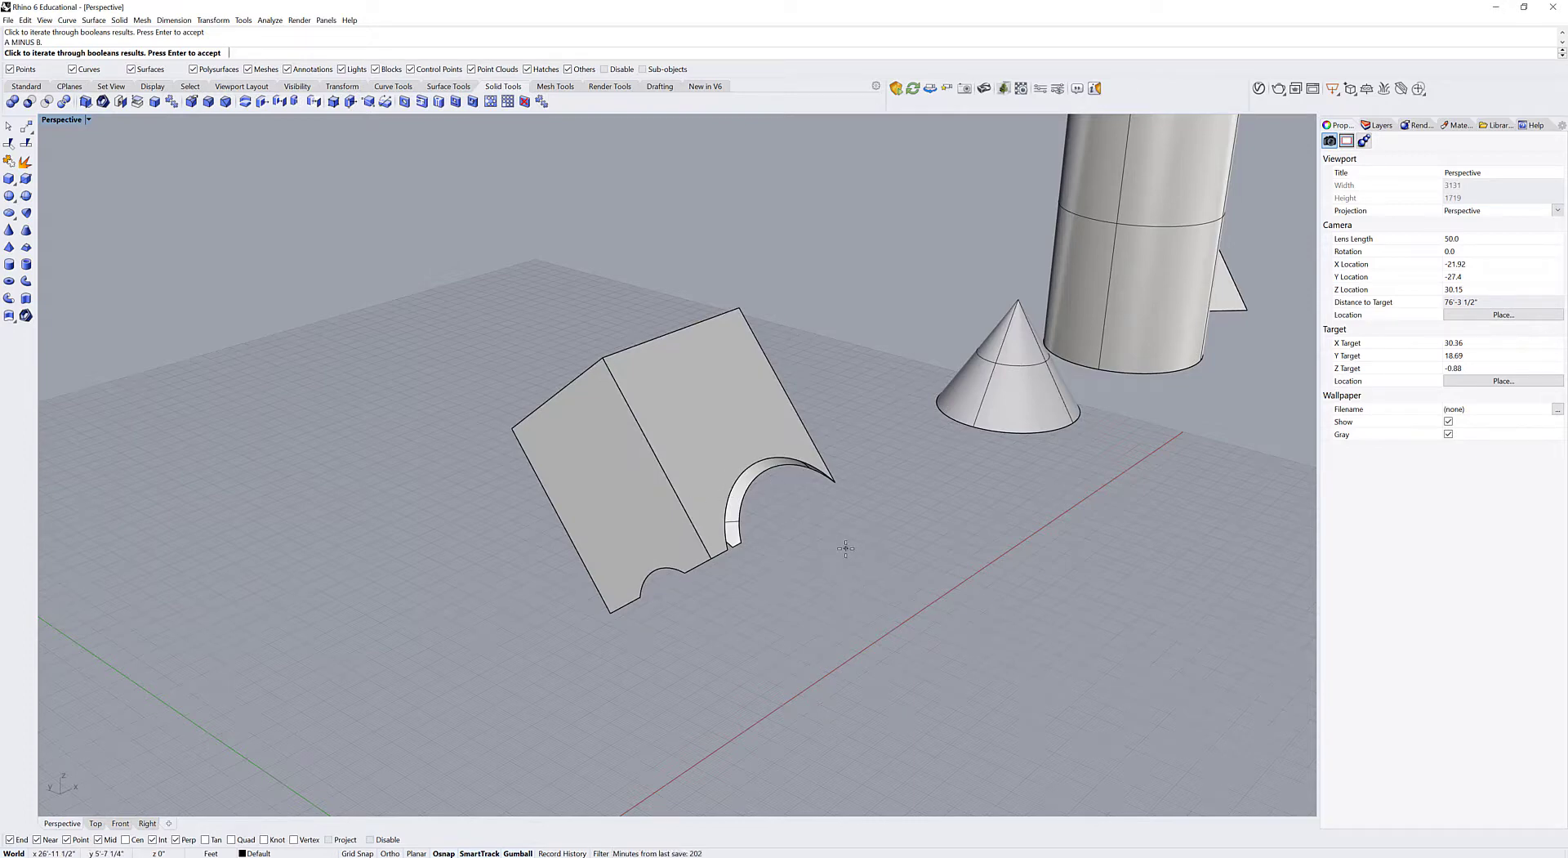
key(Return)
Step: Examine the spherical cut in the underside of the tilted box from a low angle
right_drag(918, 596, 815, 565)
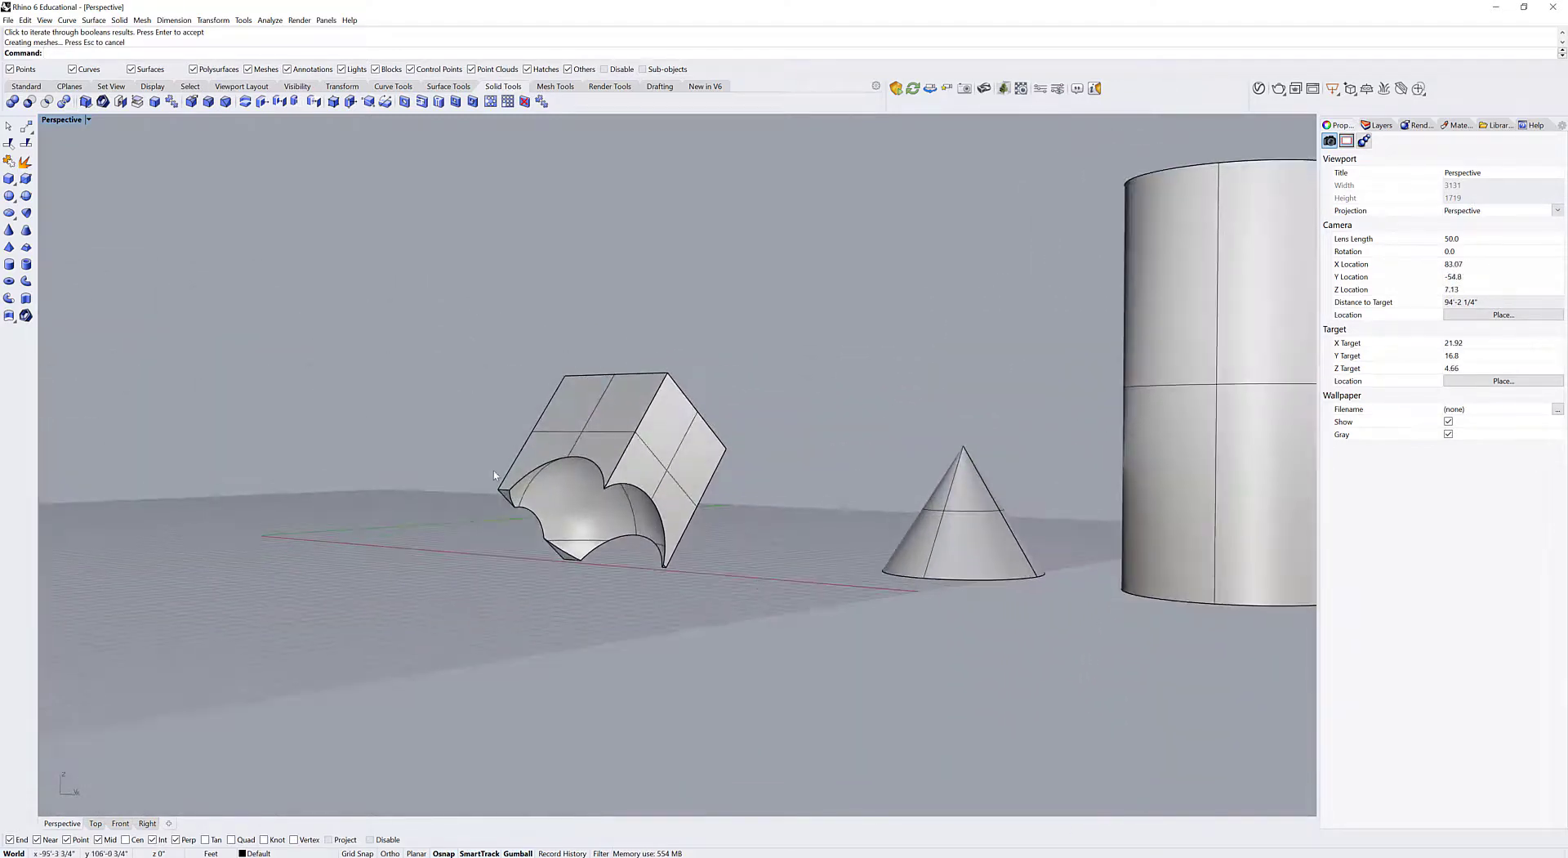
scroll(620, 504, up, 4)
right_drag(620, 504, 613, 497)
scroll(614, 495, up, 2)
click(631, 477)
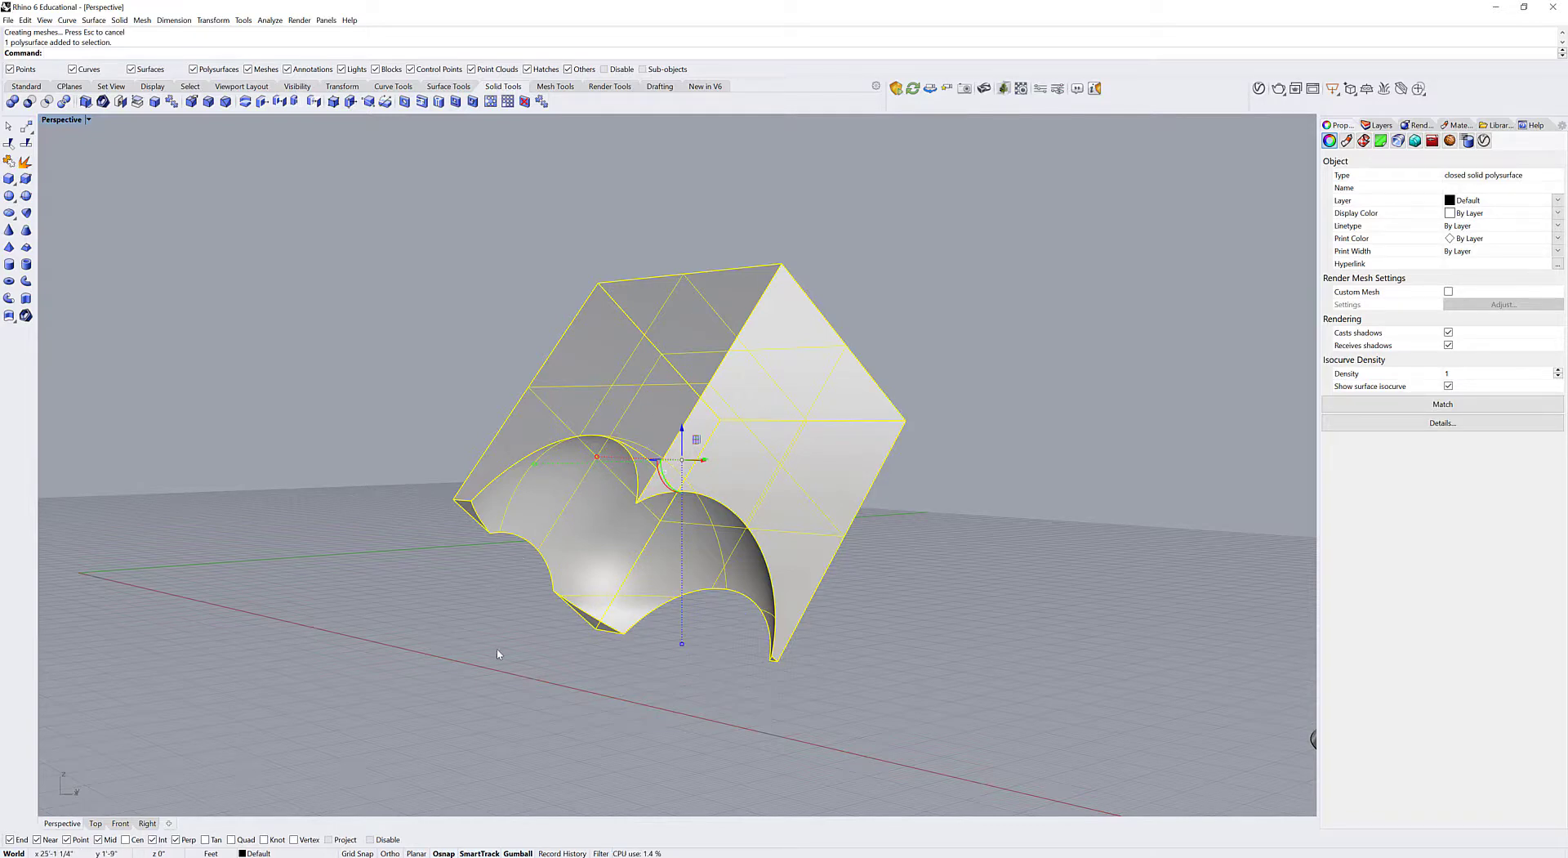
right_drag(498, 654, 627, 665)
click(694, 690)
Step: Move the cone over to the carved box so that it overlaps the box's lower corner
scroll(694, 690, down, 2)
shift+right_drag(831, 696, 760, 629)
click(967, 400)
drag(972, 396, 619, 589)
click(926, 751)
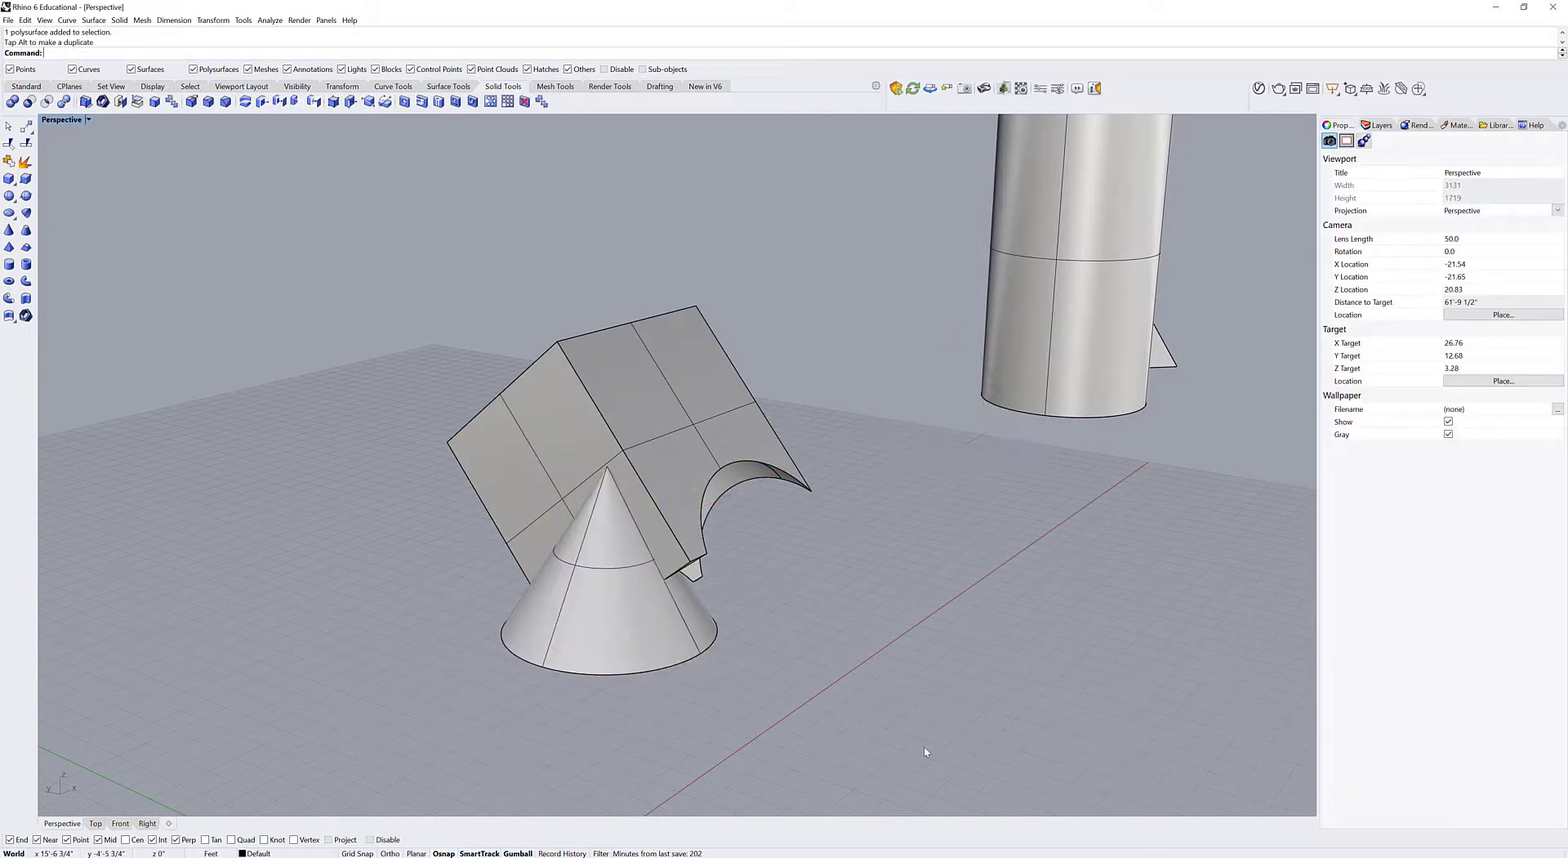
Step: Subtract the cone from the carved tilted box with BooleanDifference, keeping the cone as a separate object
text(Boo)
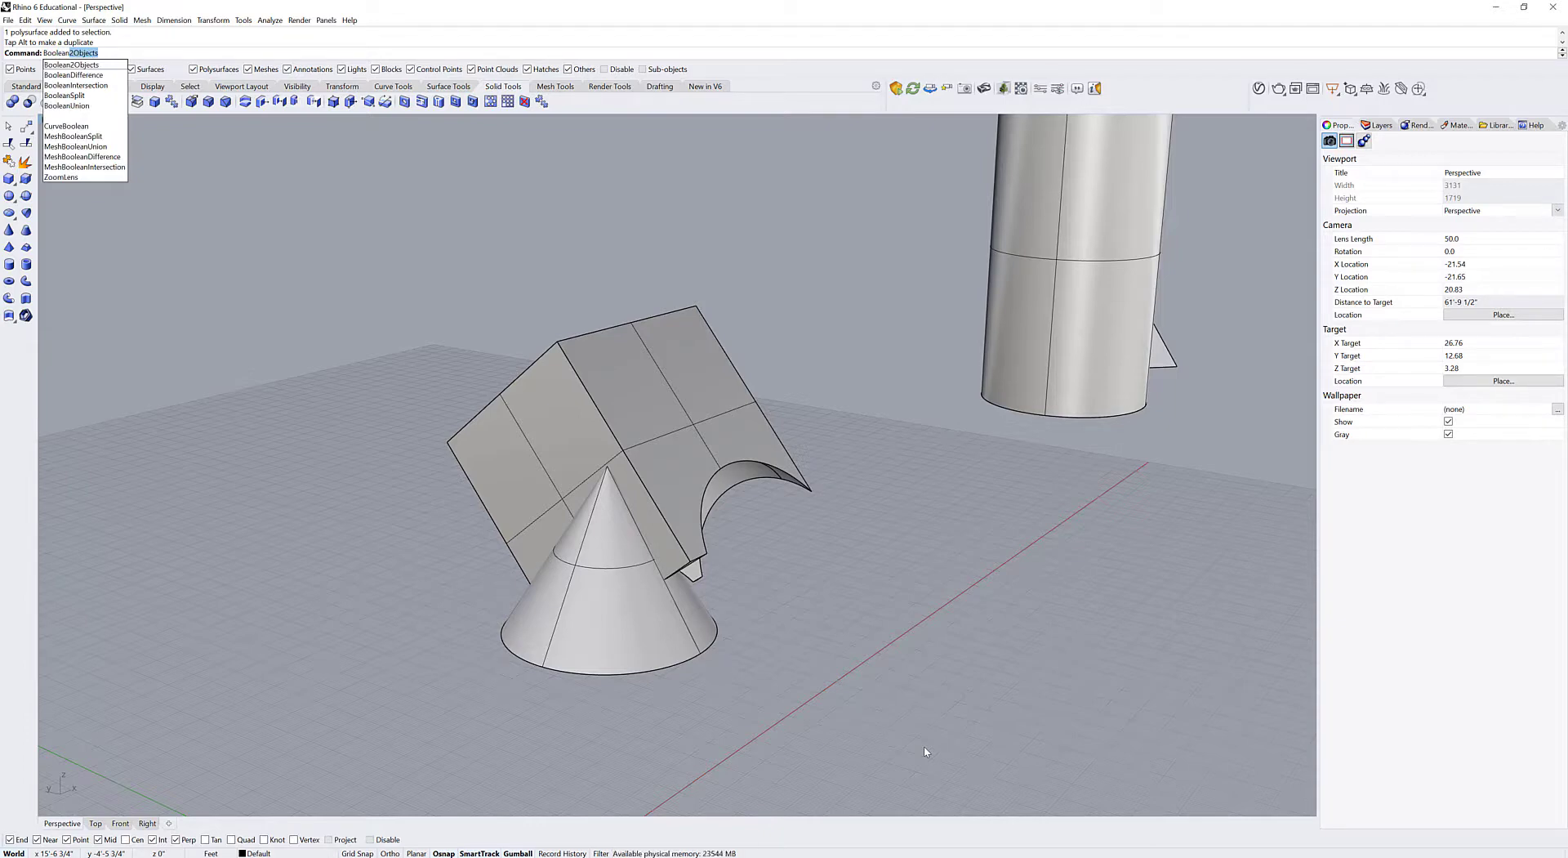
text(leanD)
key(Return)
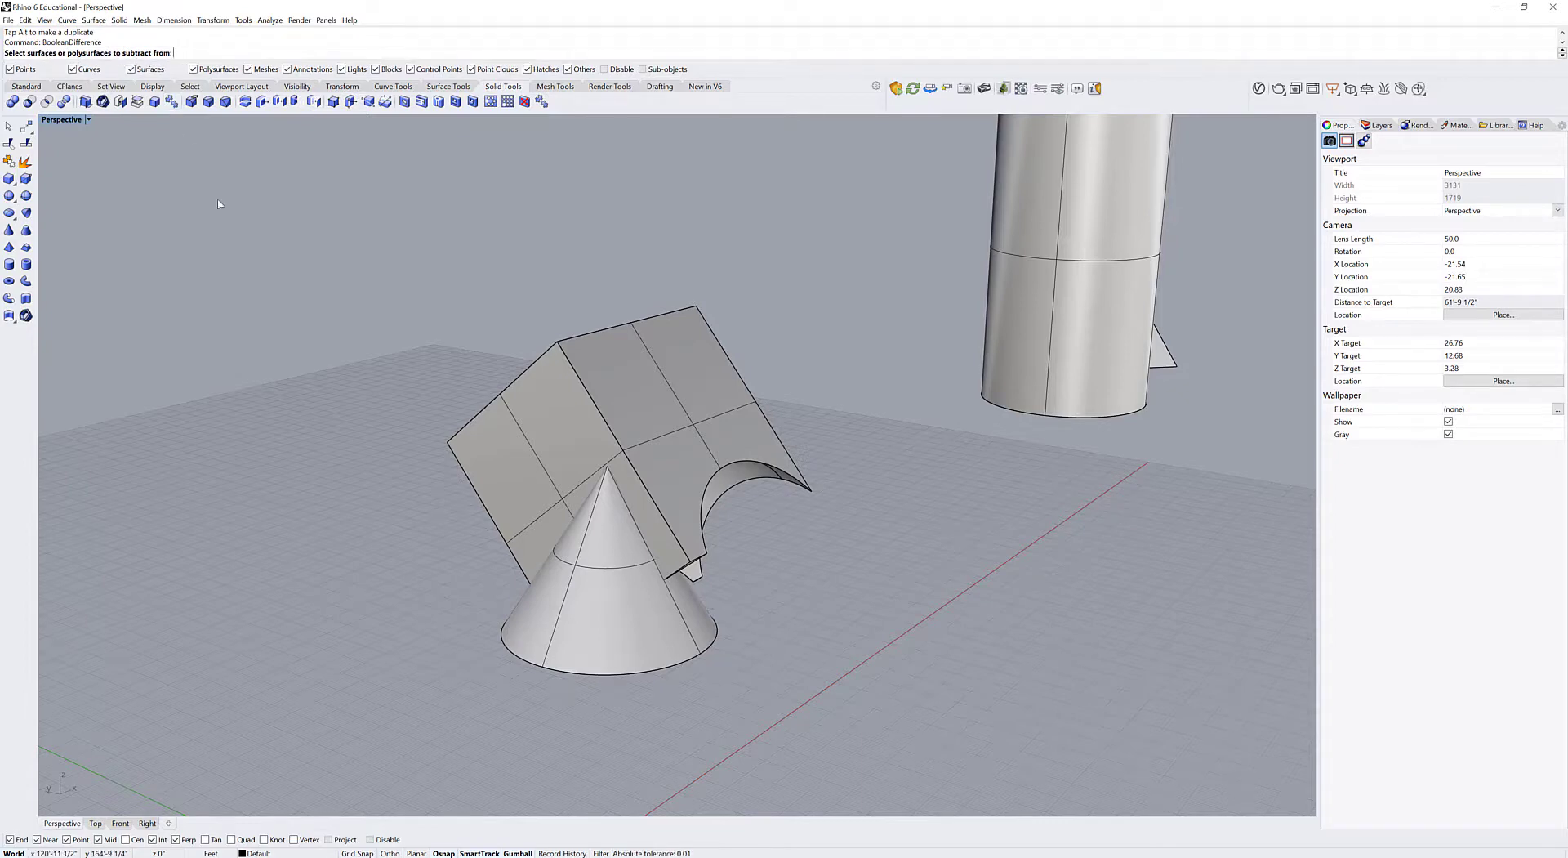
click(611, 409)
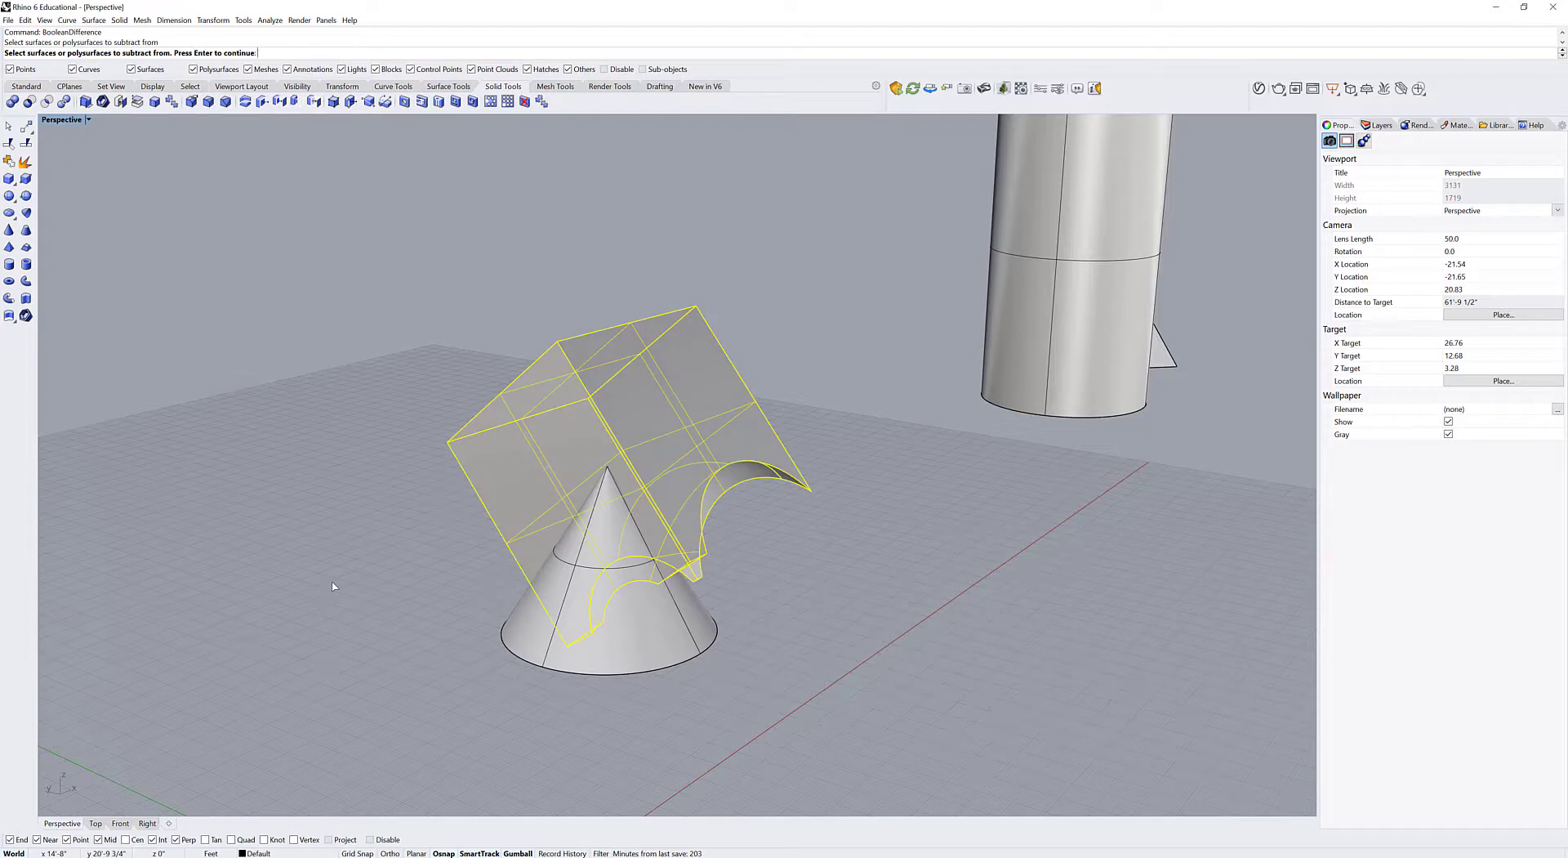
key(Return)
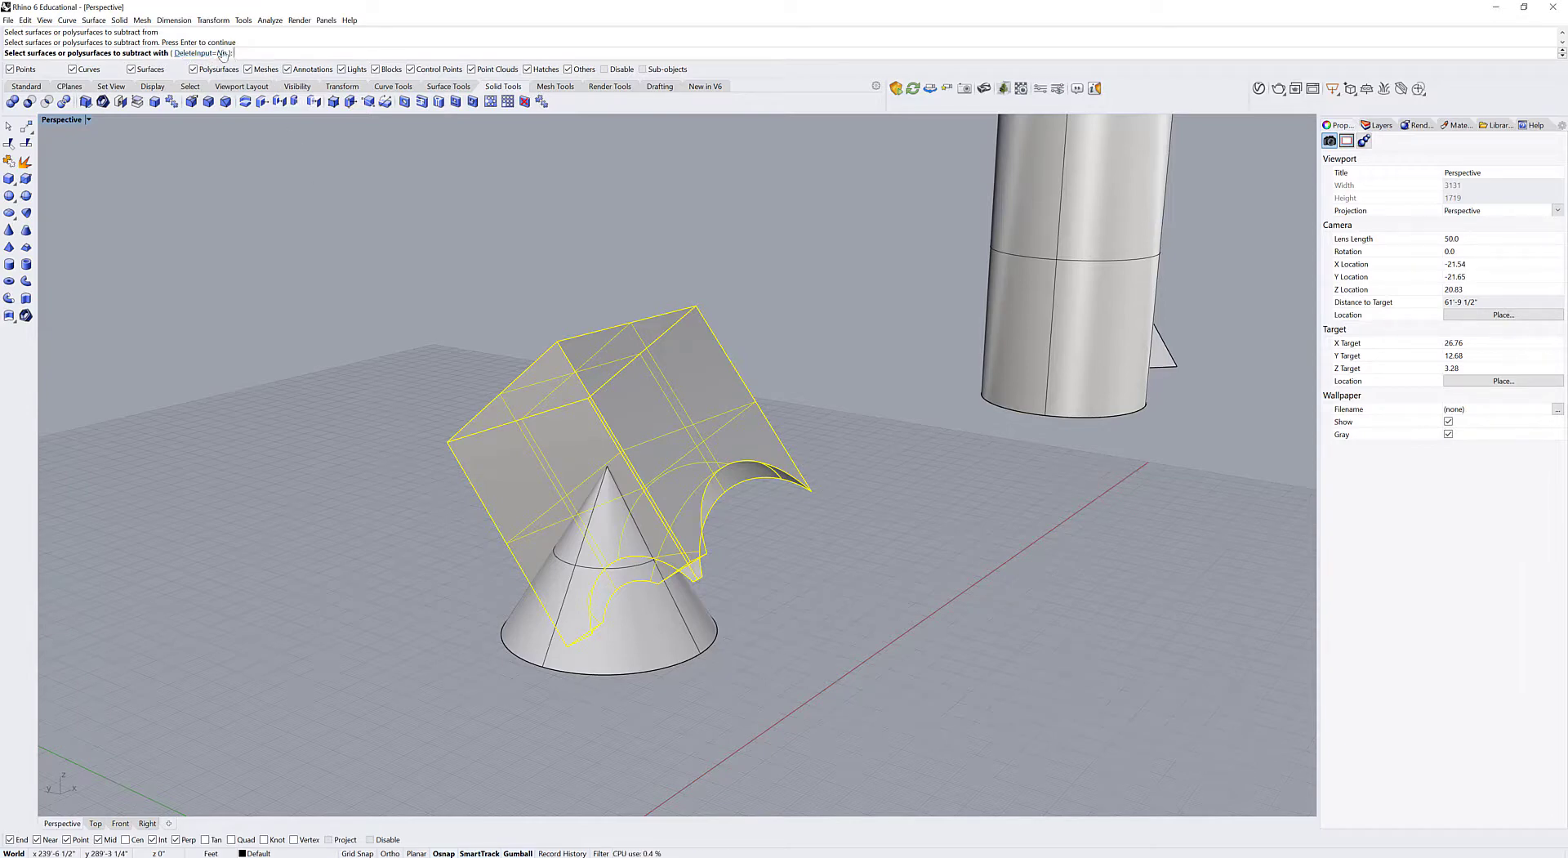
click(646, 666)
key(Return)
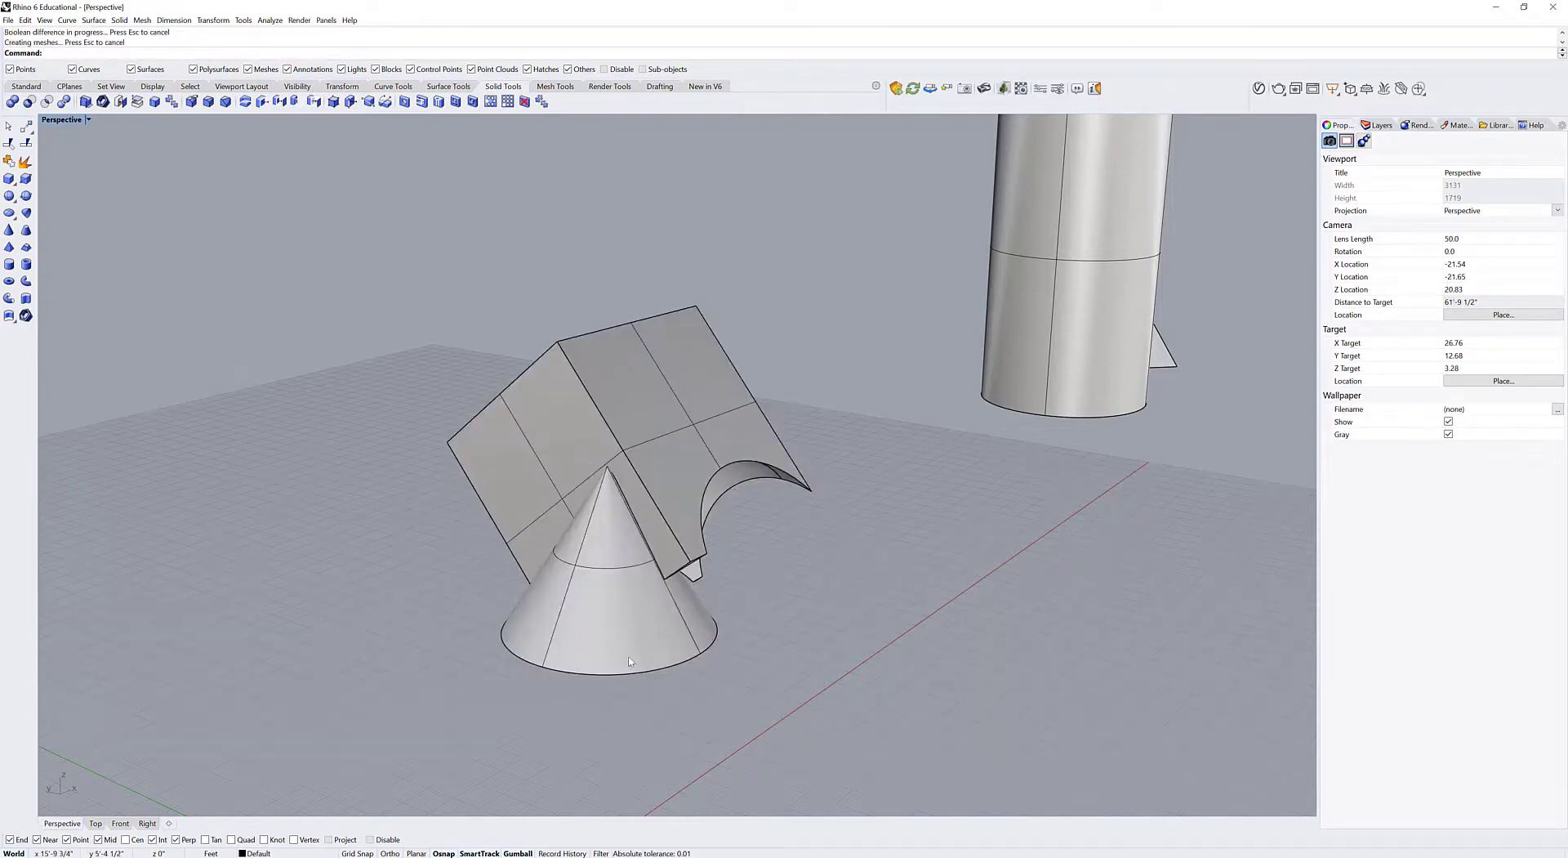
Step: Move the cone clear of the tilted box and inspect the conical cut in the box's lower corner
right_drag(630, 661, 632, 496)
click(634, 512)
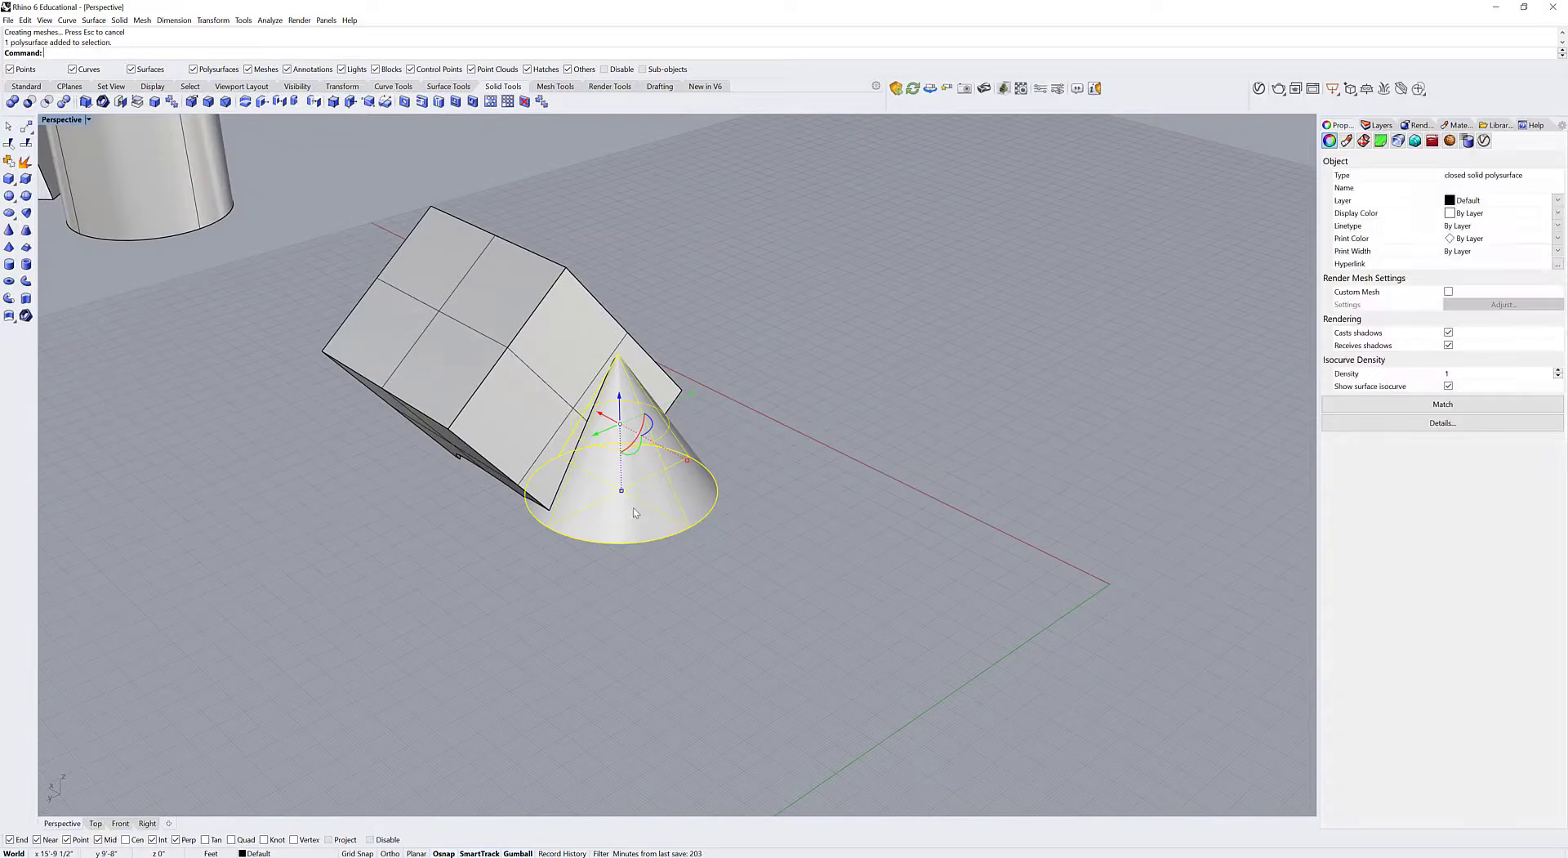
drag(601, 415, 861, 549)
click(1088, 489)
right_drag(1087, 488, 631, 441)
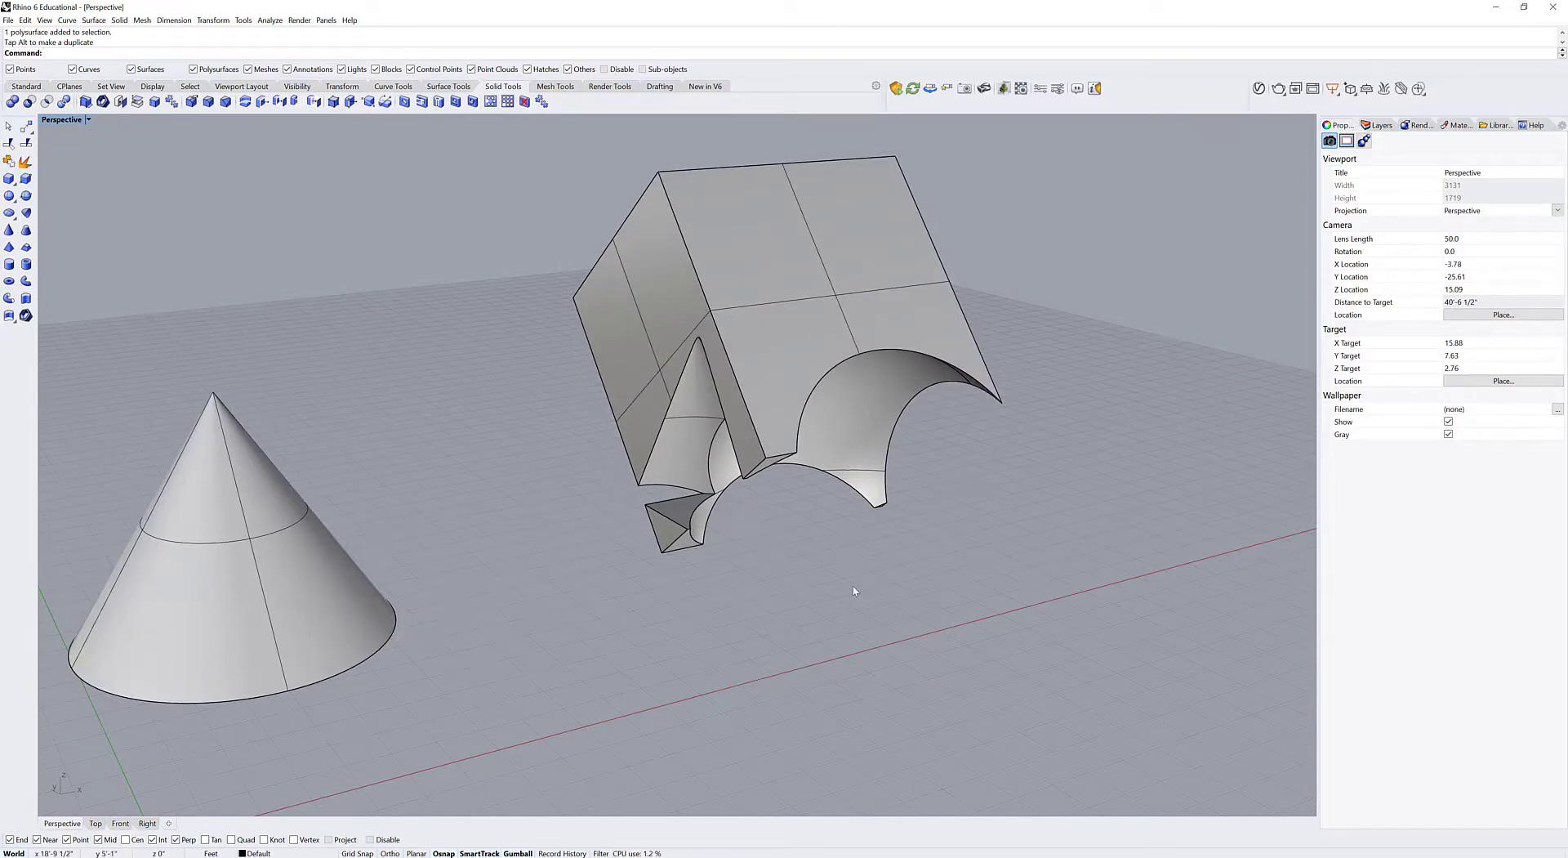
right_drag(850, 588, 674, 670)
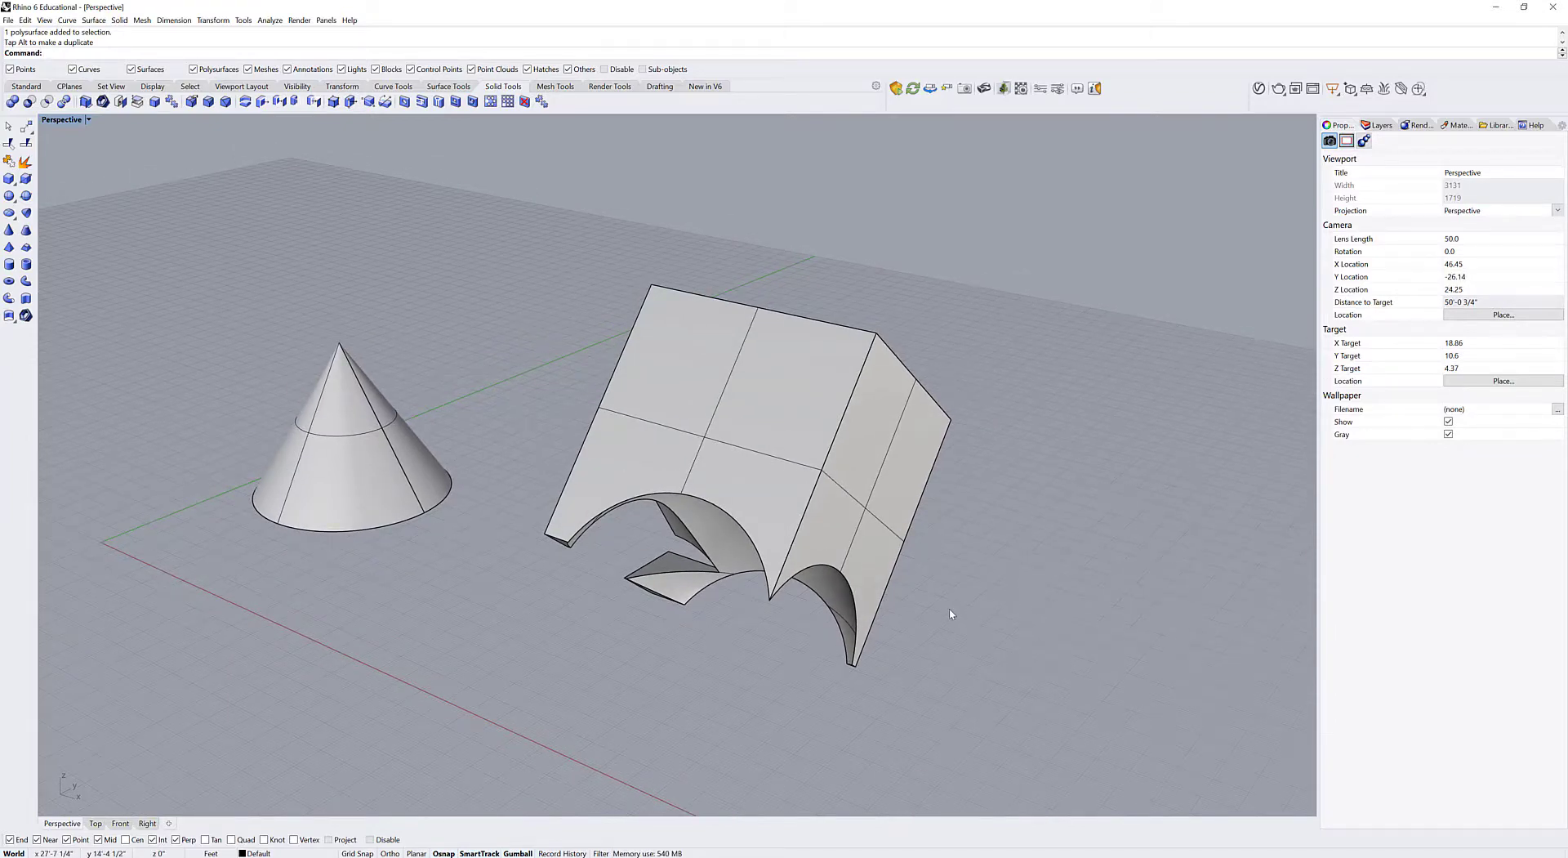
Step: Draw a new tall upright box that overlaps one side of the carved tilted box
key(Return)
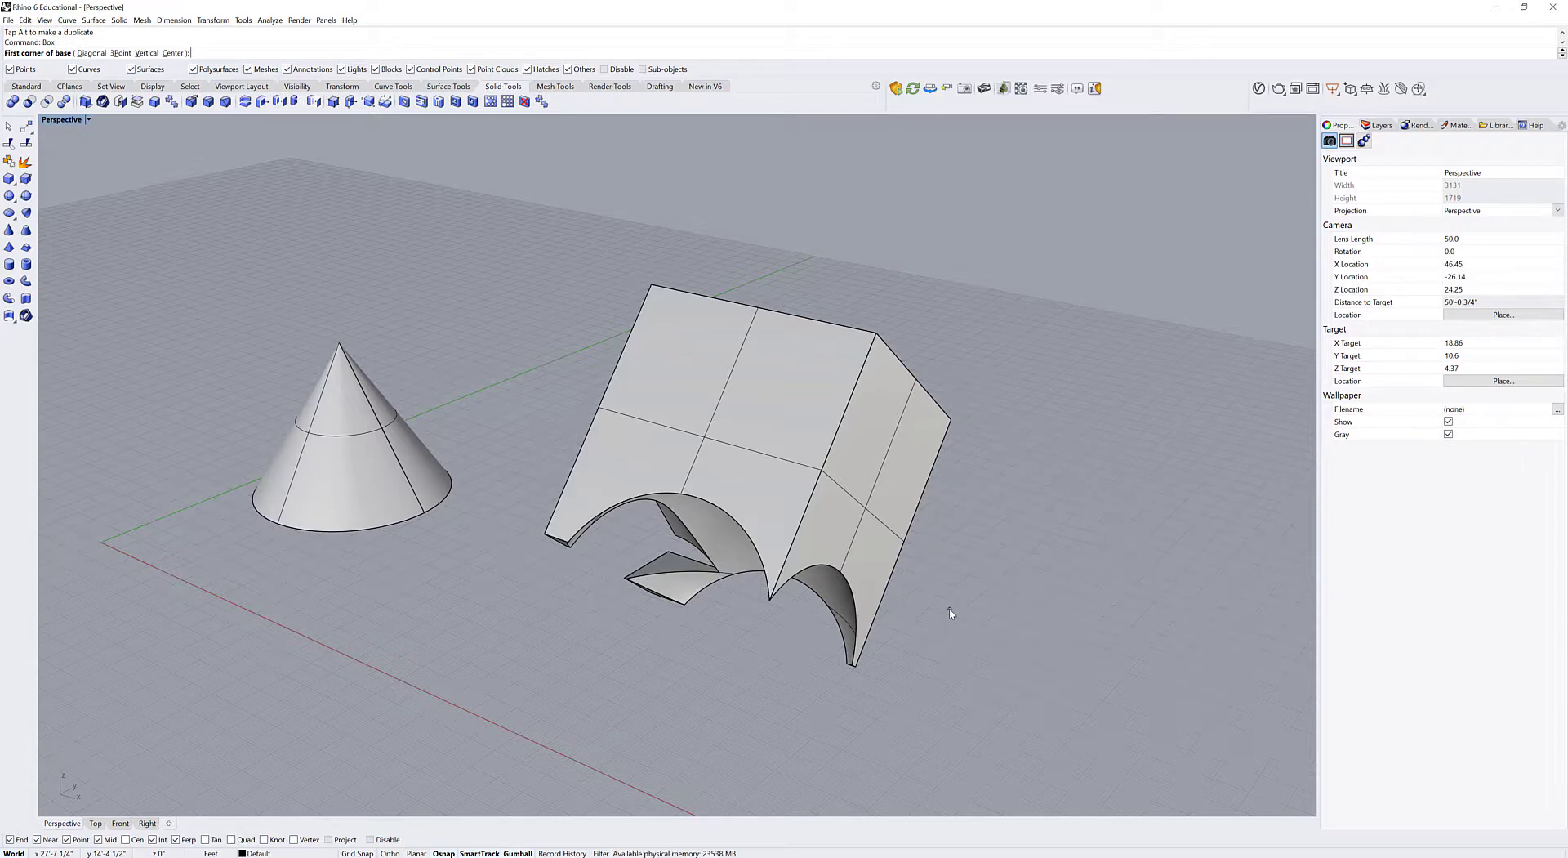
click(1056, 562)
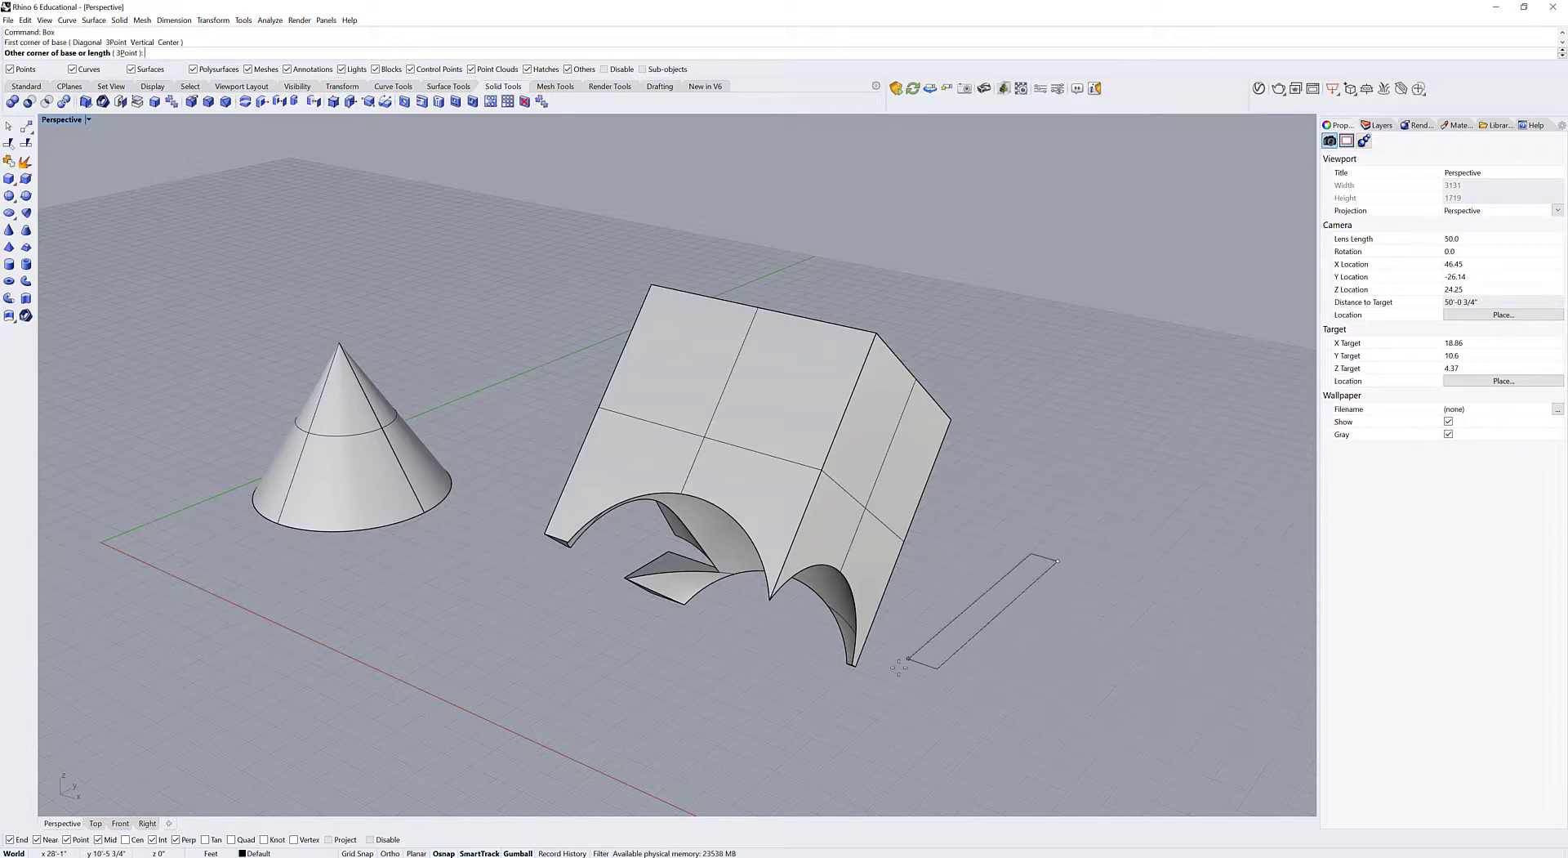
click(716, 644)
click(739, 168)
scroll(808, 498, down, 2)
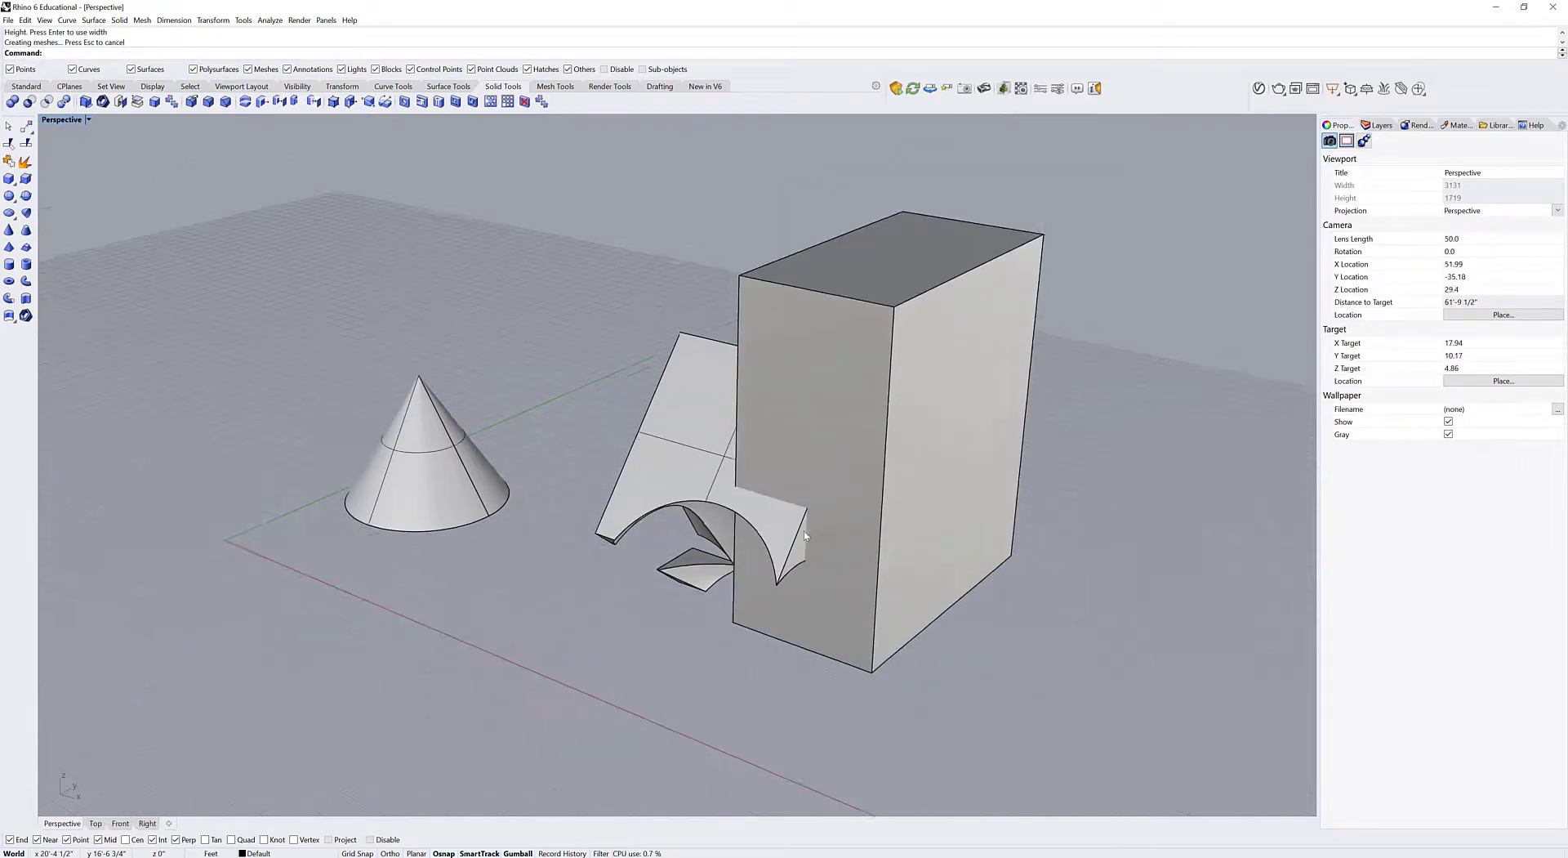
shift+right_drag(808, 523, 842, 531)
Step: Join the tall box and the carved tilted box with BooleanUnion and inspect the merged solid from the other side
click(747, 601)
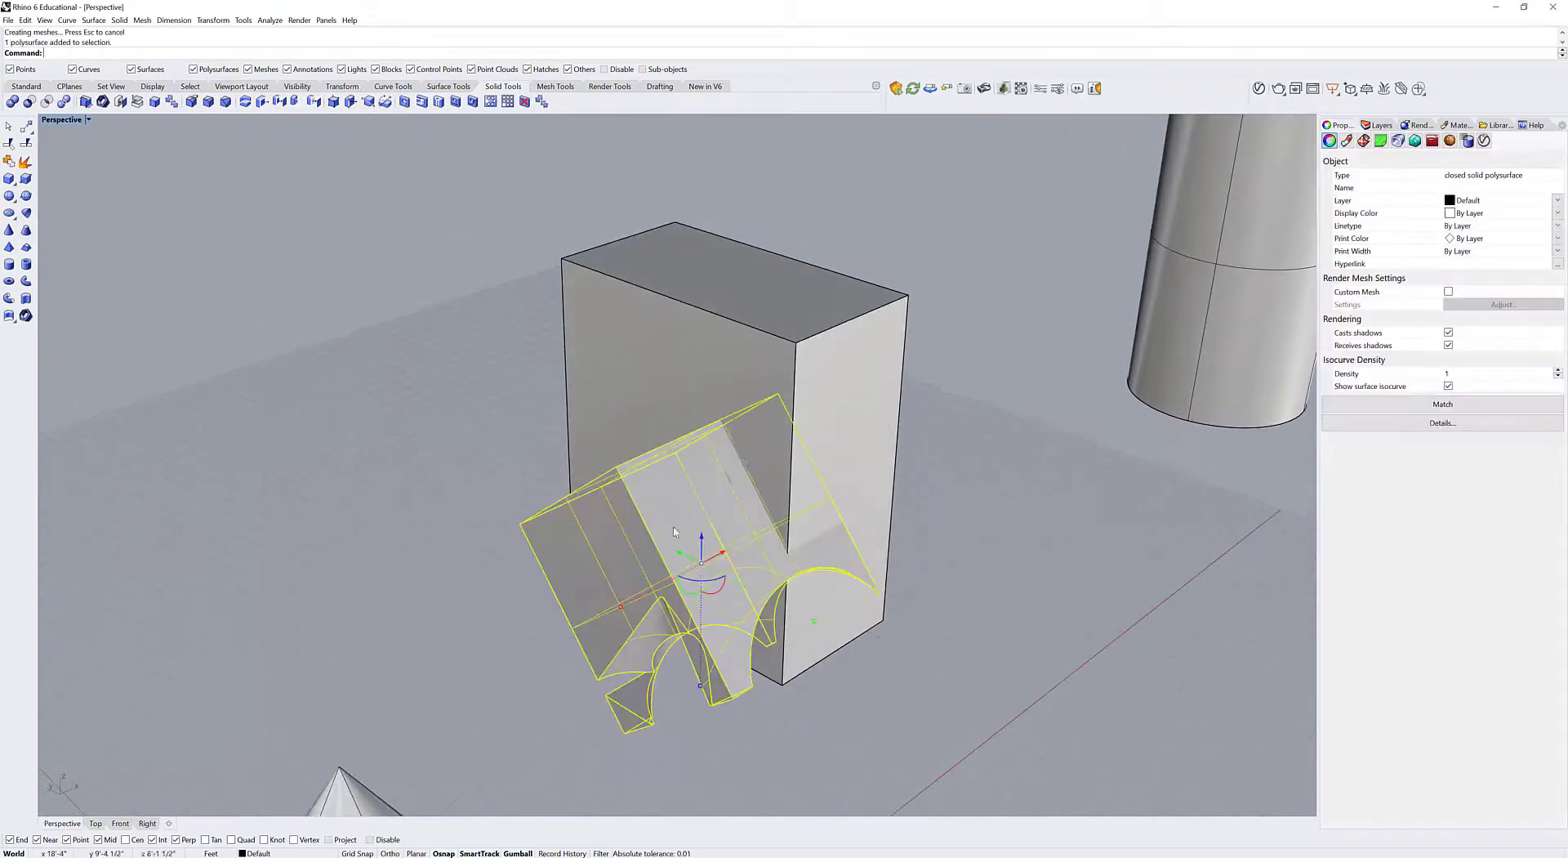
click(777, 367)
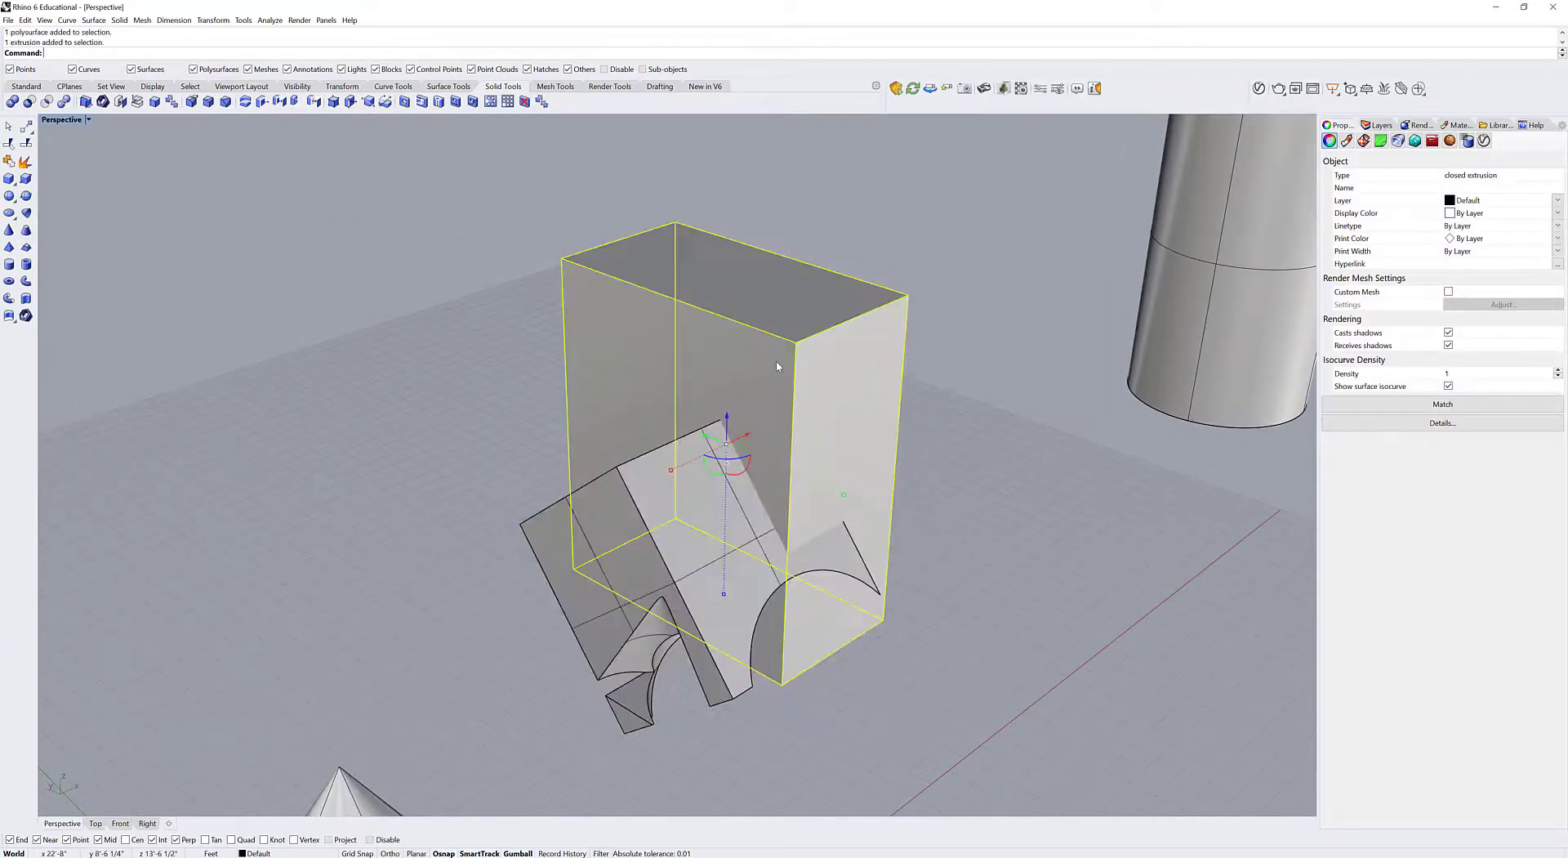
shift+click(619, 523)
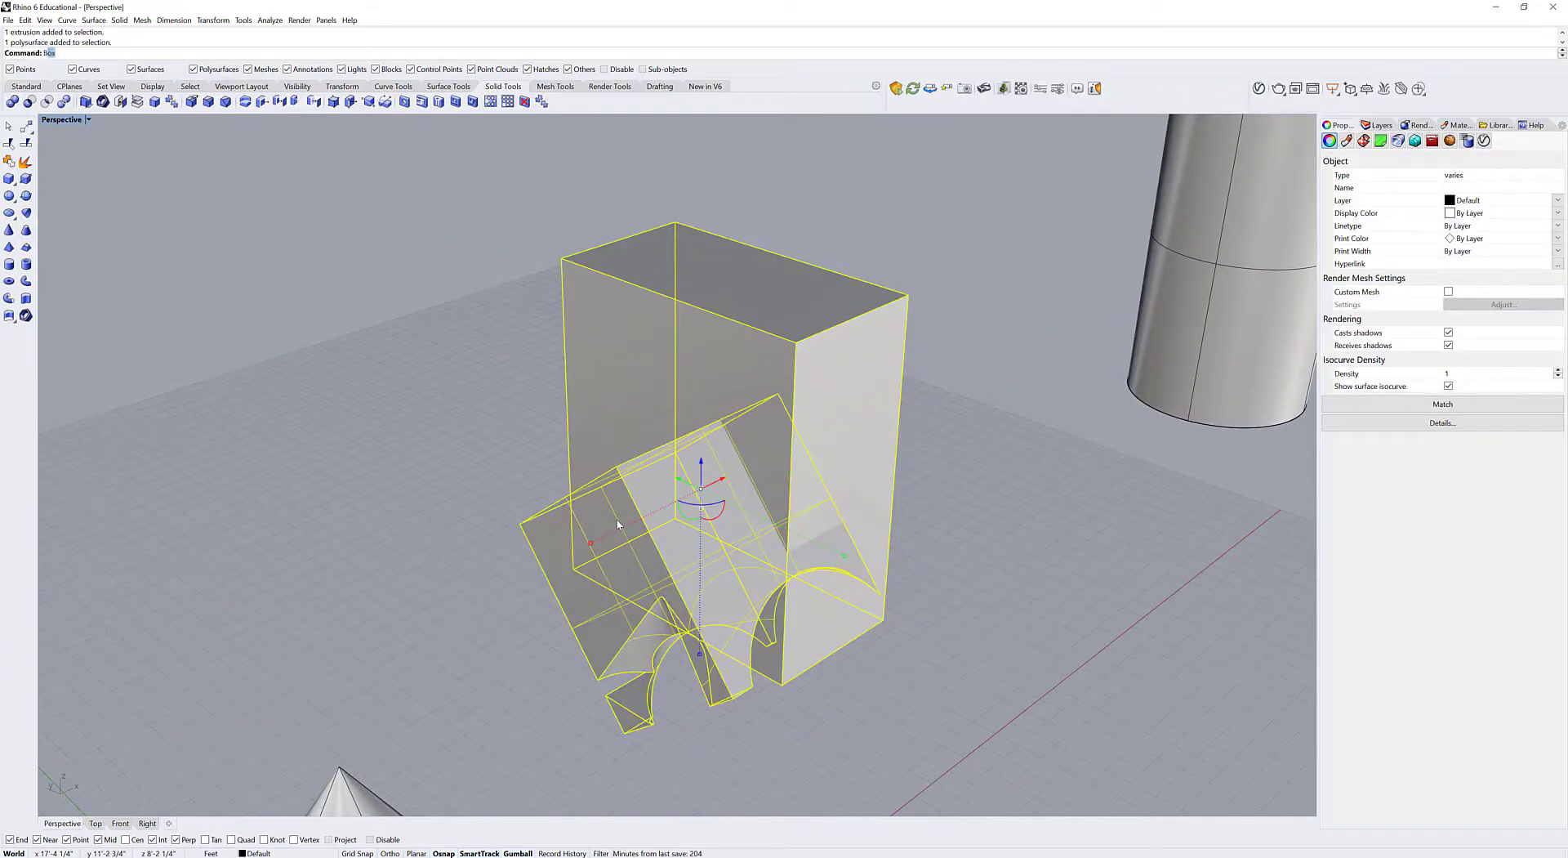
text(leanUnon)
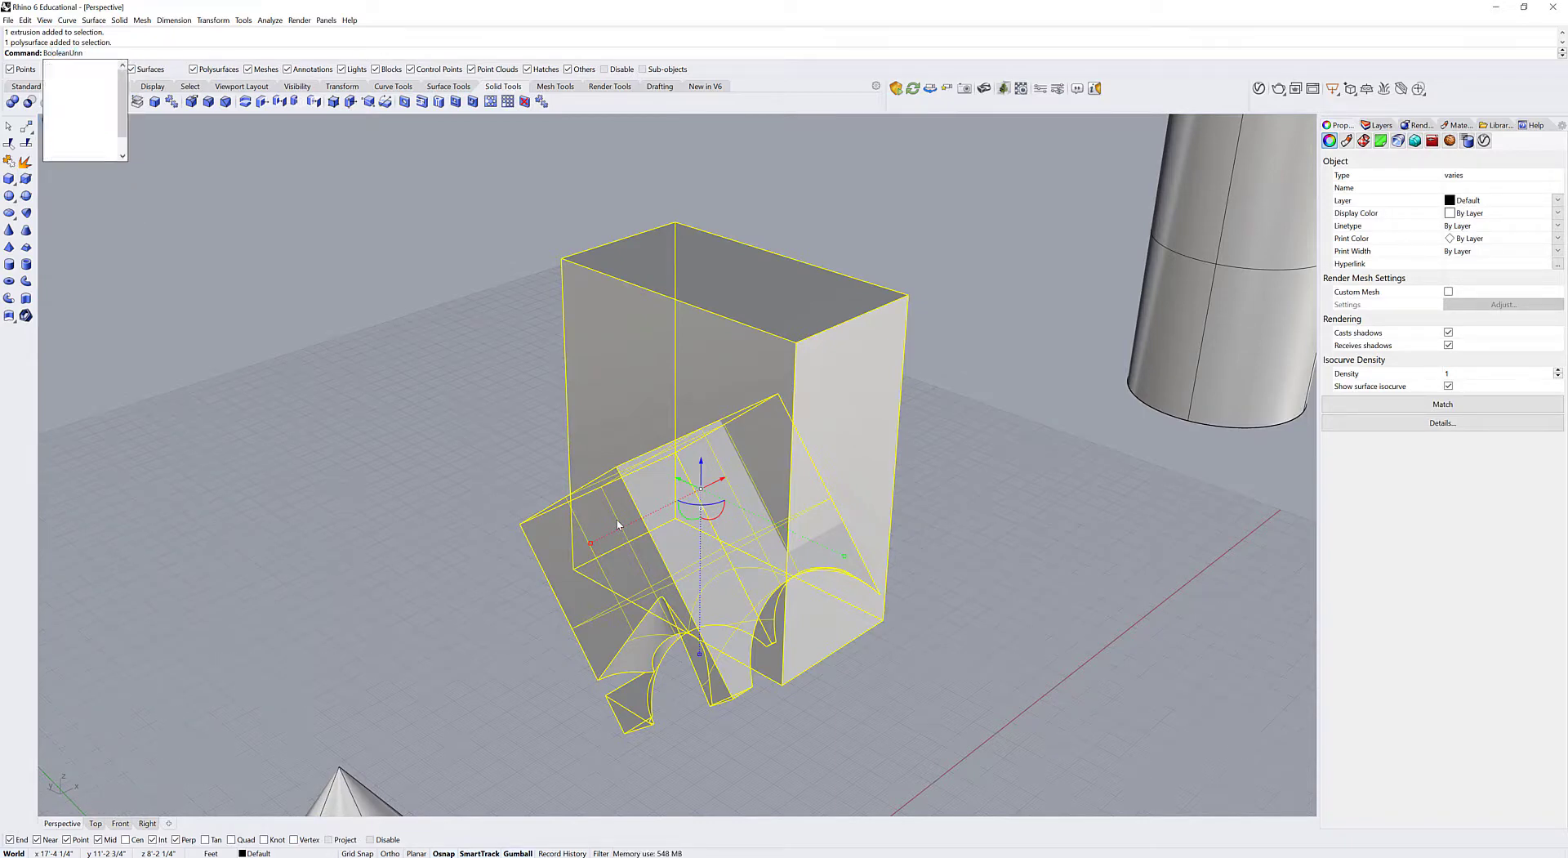
key(Return)
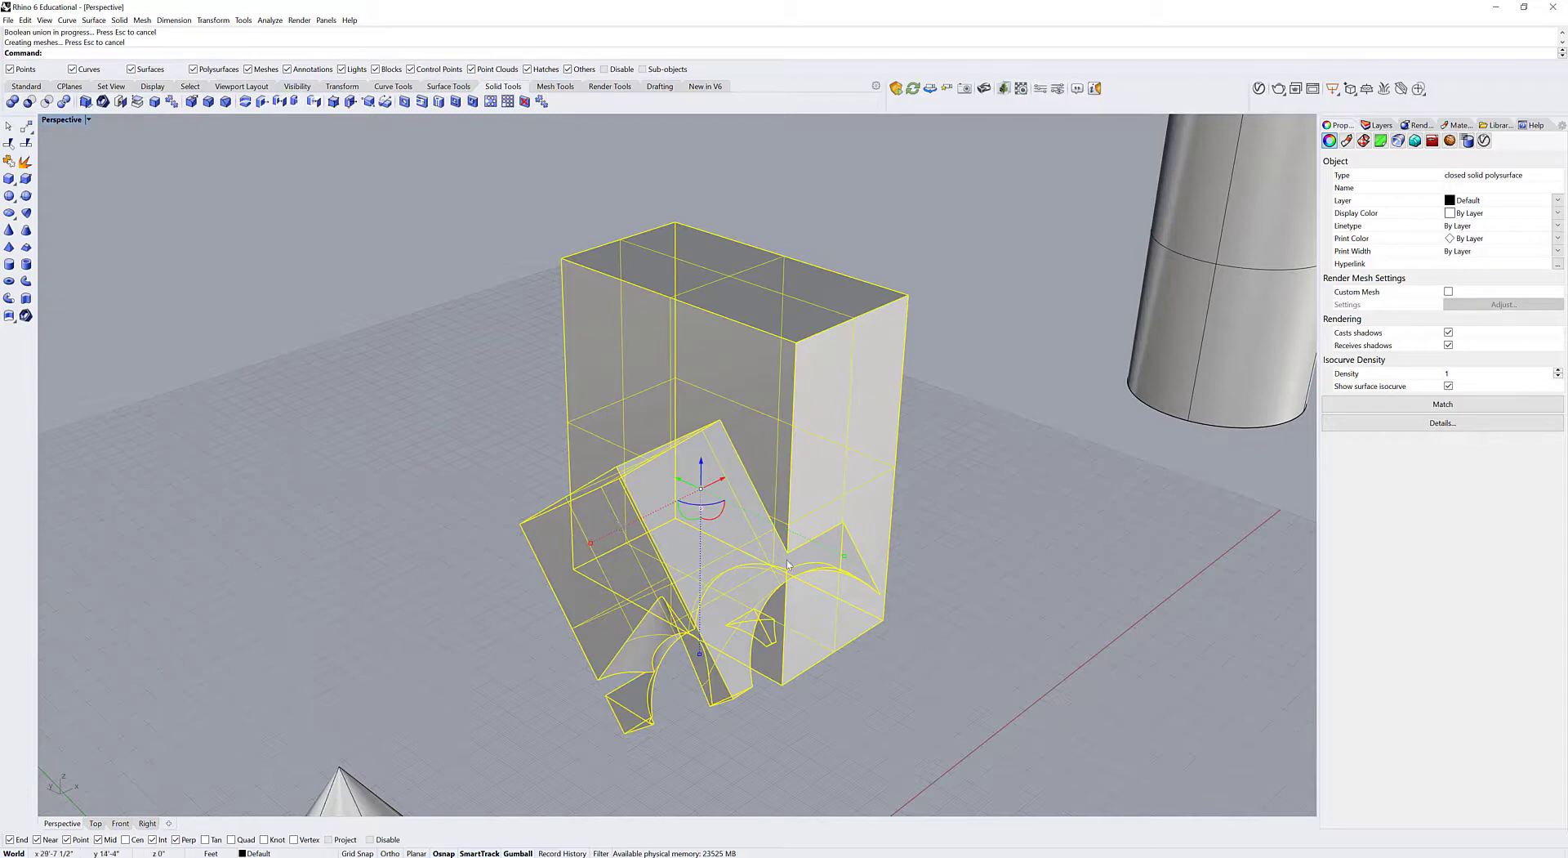
click(660, 470)
right_drag(406, 490, 516, 493)
click(942, 564)
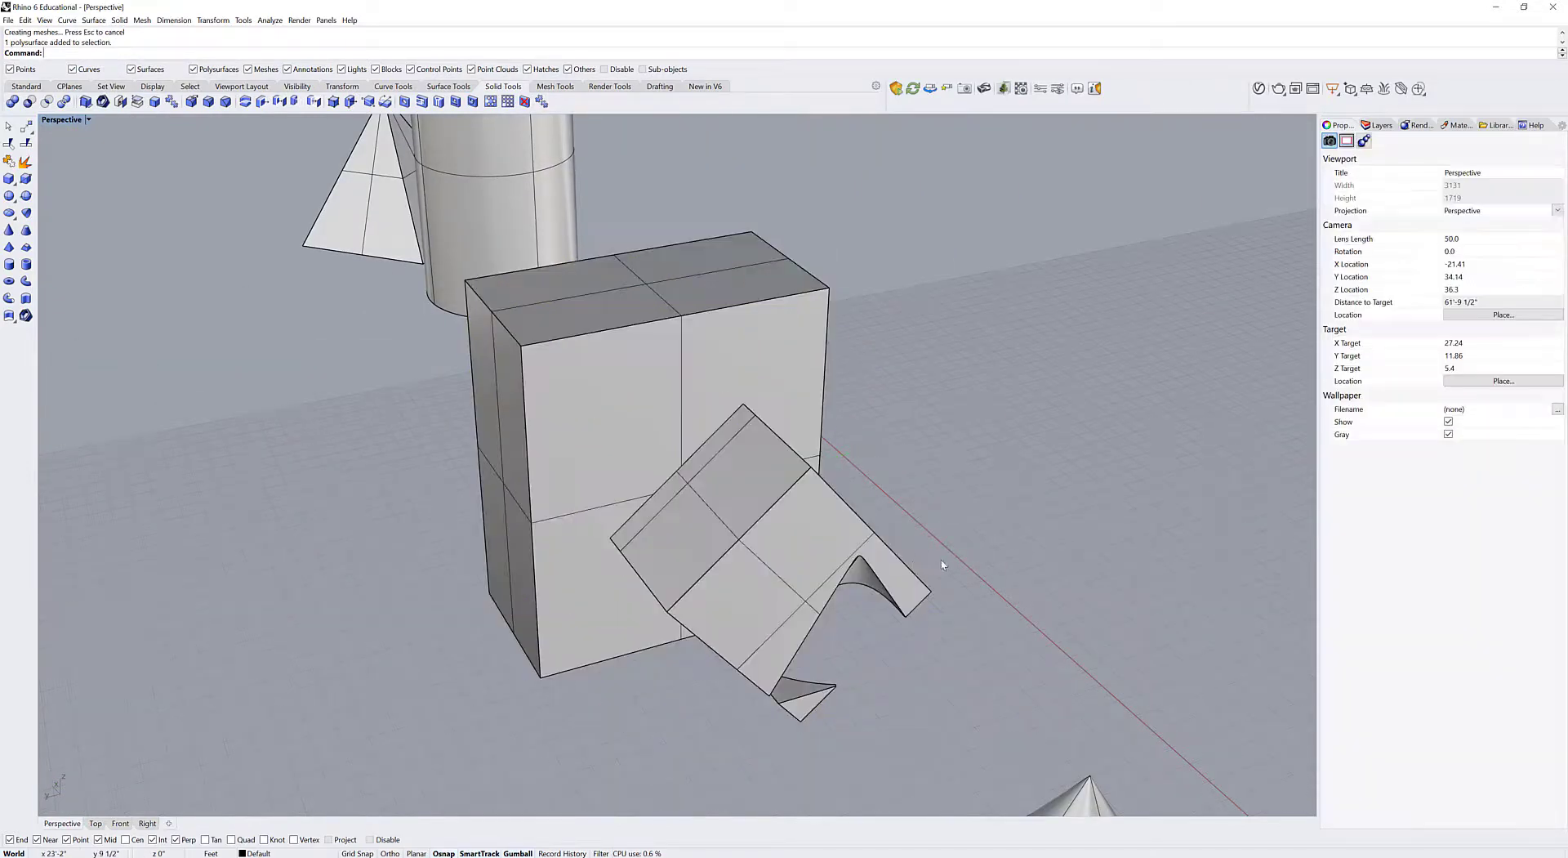
right_drag(942, 563, 890, 561)
Step: Try PointsOn on the merged solid, and turn on its solid edit points with SolidPtOn
click(827, 557)
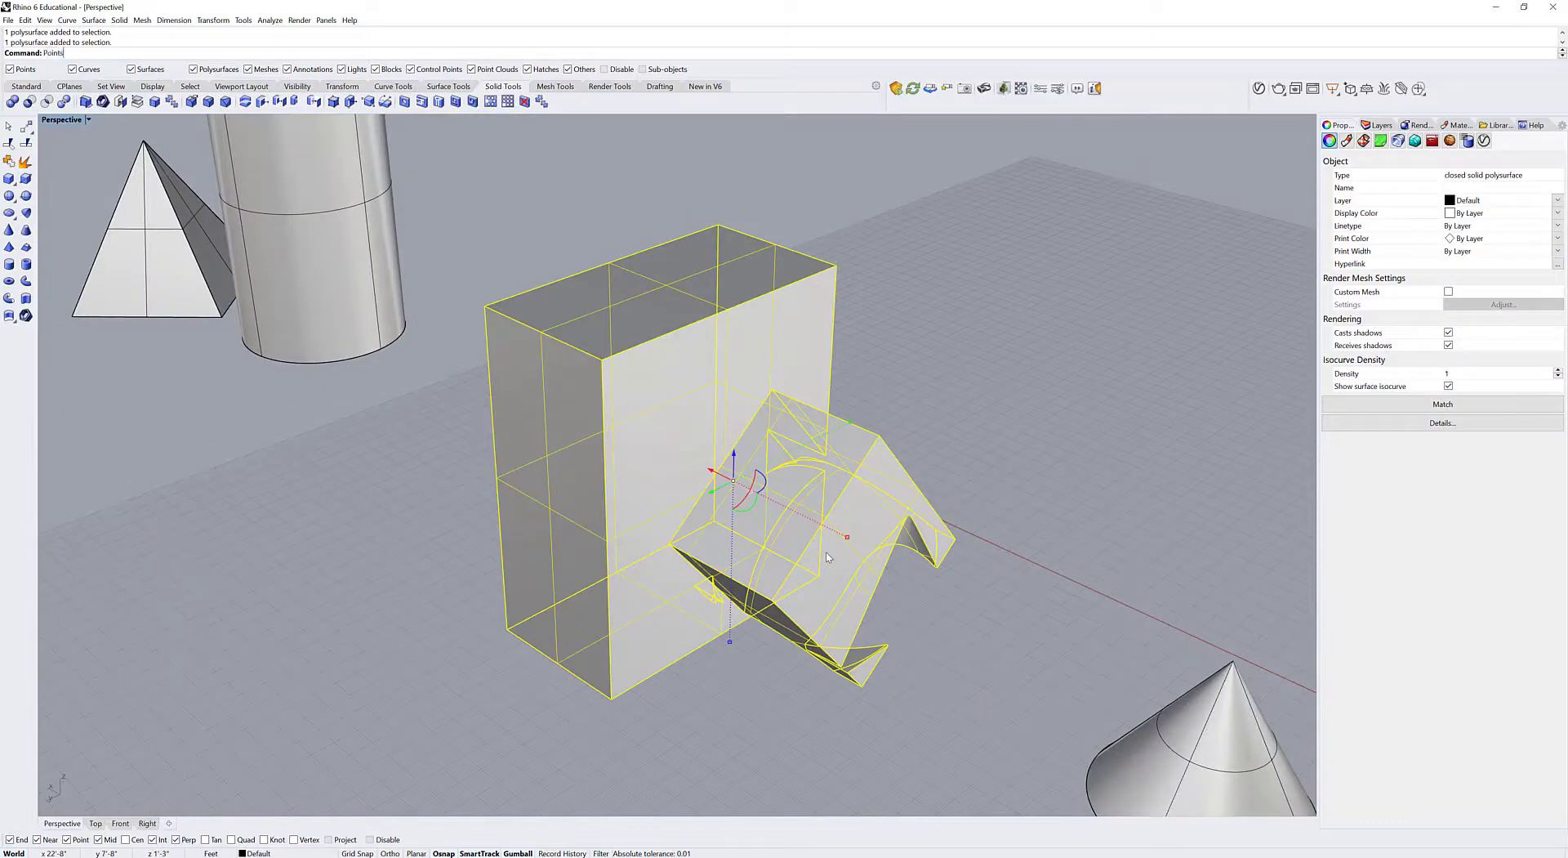
text(On)
key(Return)
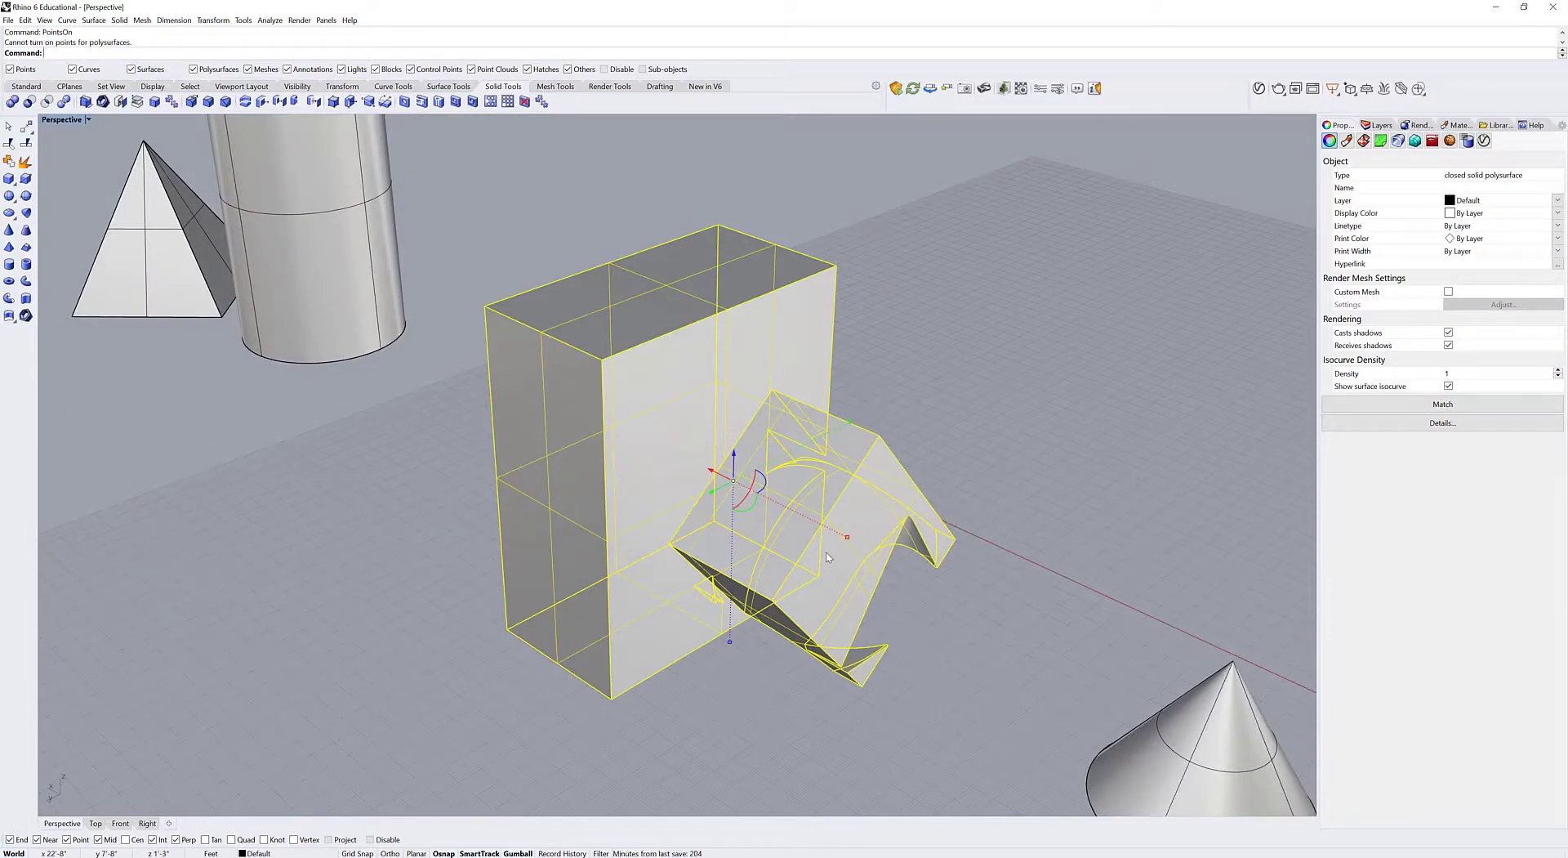
text(SolidPtOn)
key(Return)
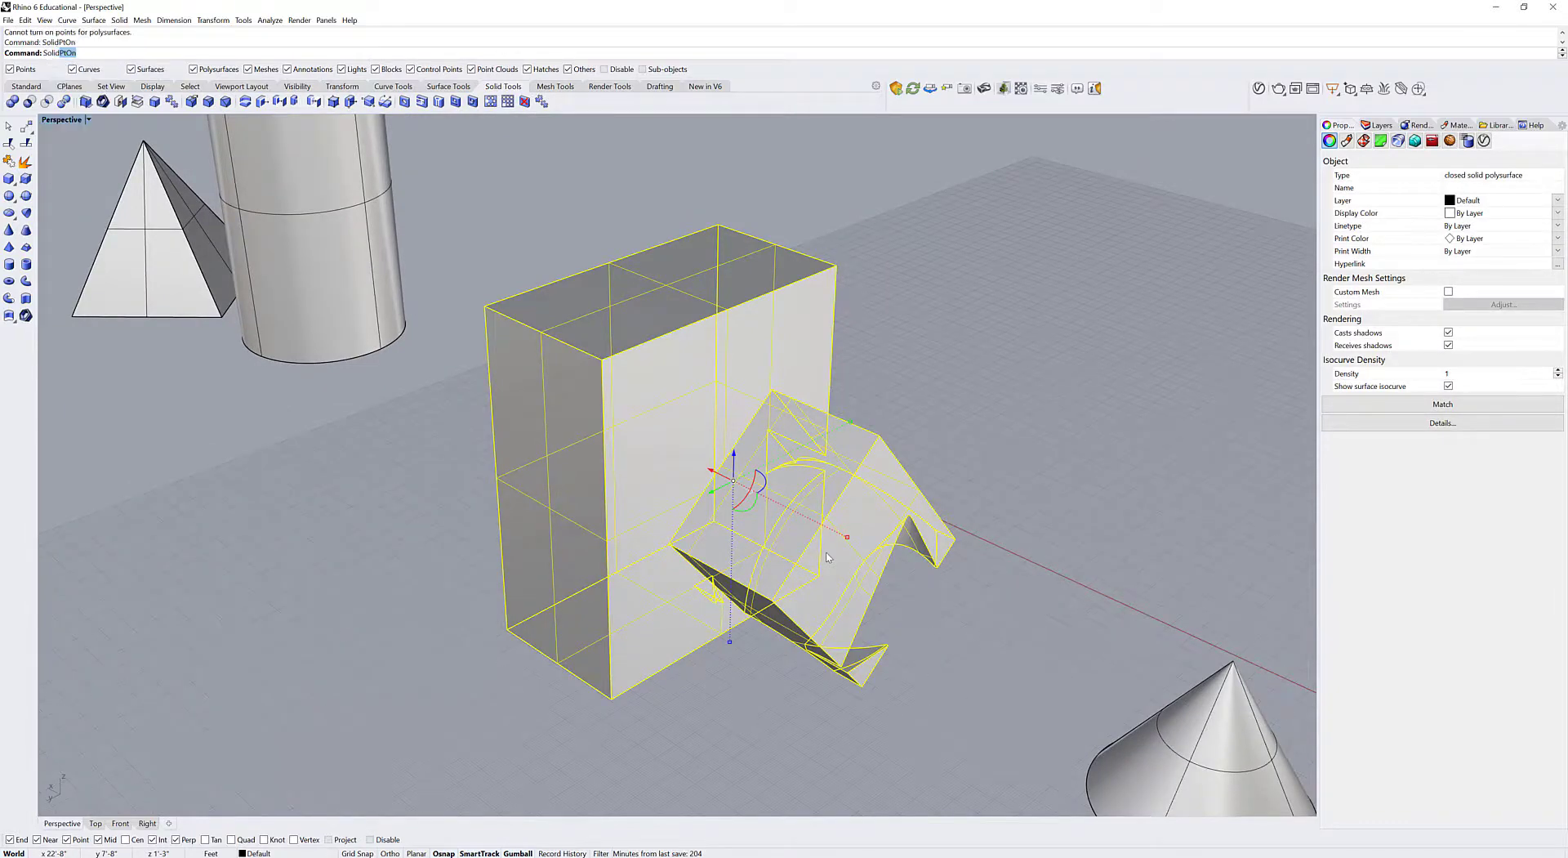
Step: Pull two of the tall block's upper corner points outward to deform the merged solid
shift+right_drag(869, 522, 748, 552)
click(736, 263)
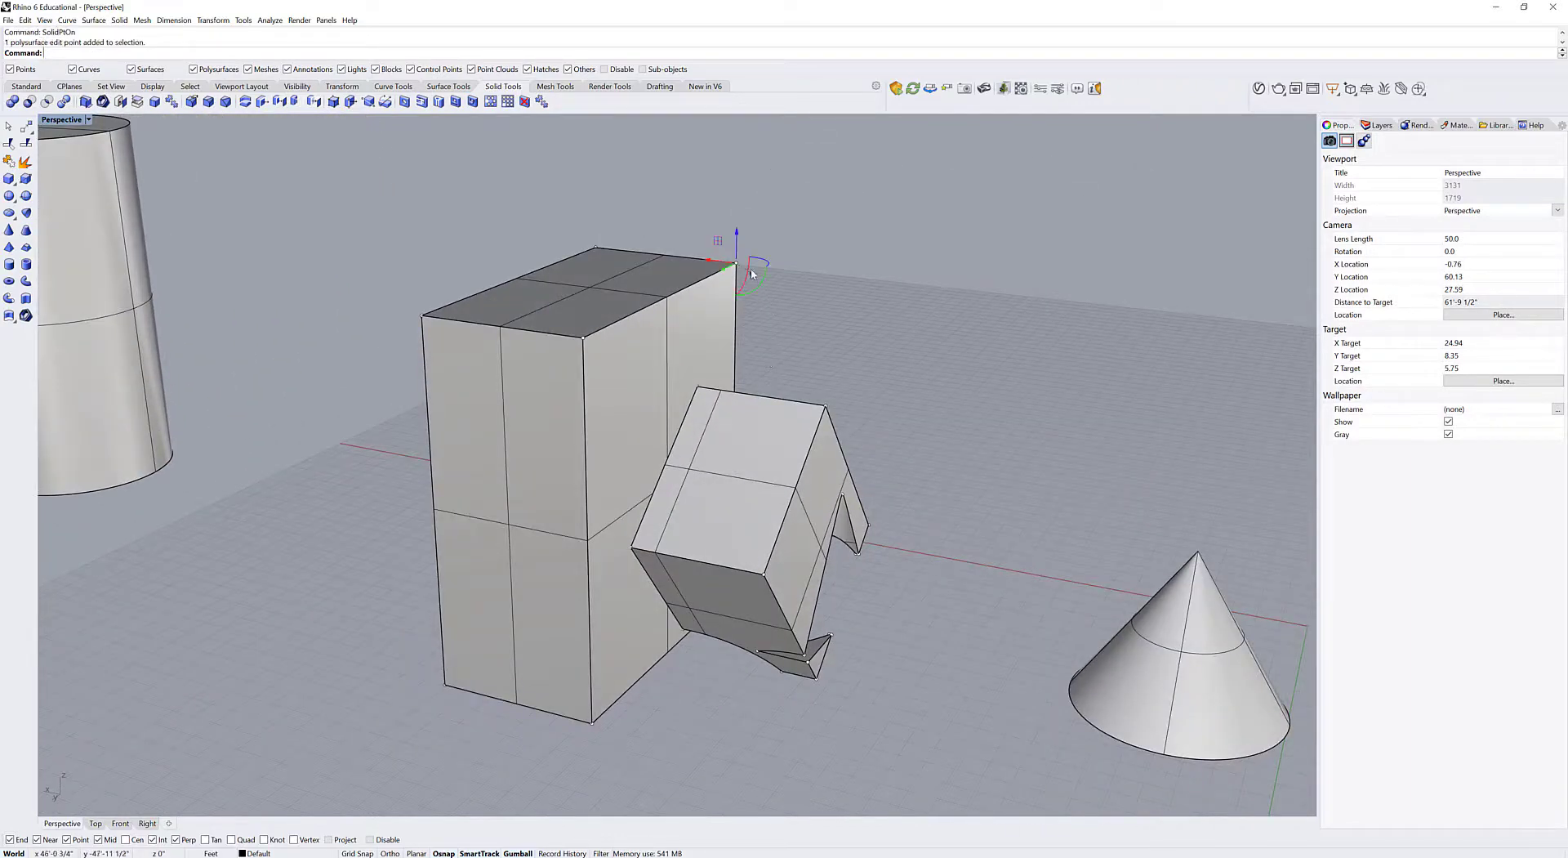
drag(735, 263, 883, 389)
right_drag(882, 389, 694, 392)
click(776, 277)
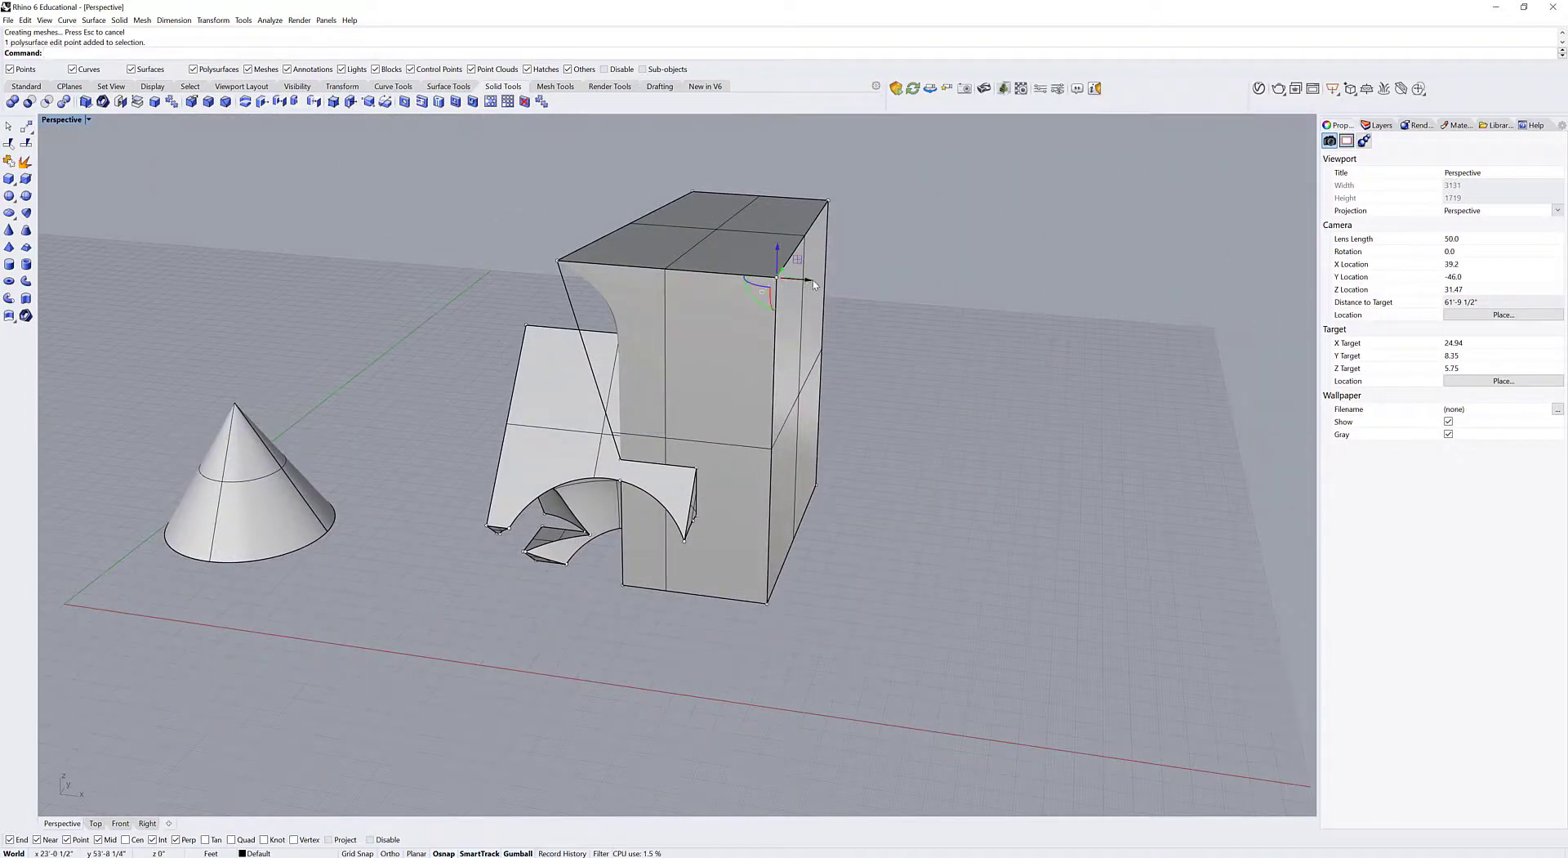
drag(805, 280, 881, 287)
Step: Move the edit point at the lower corner of the merged solid's tilted part
right_drag(927, 364, 662, 604)
click(662, 615)
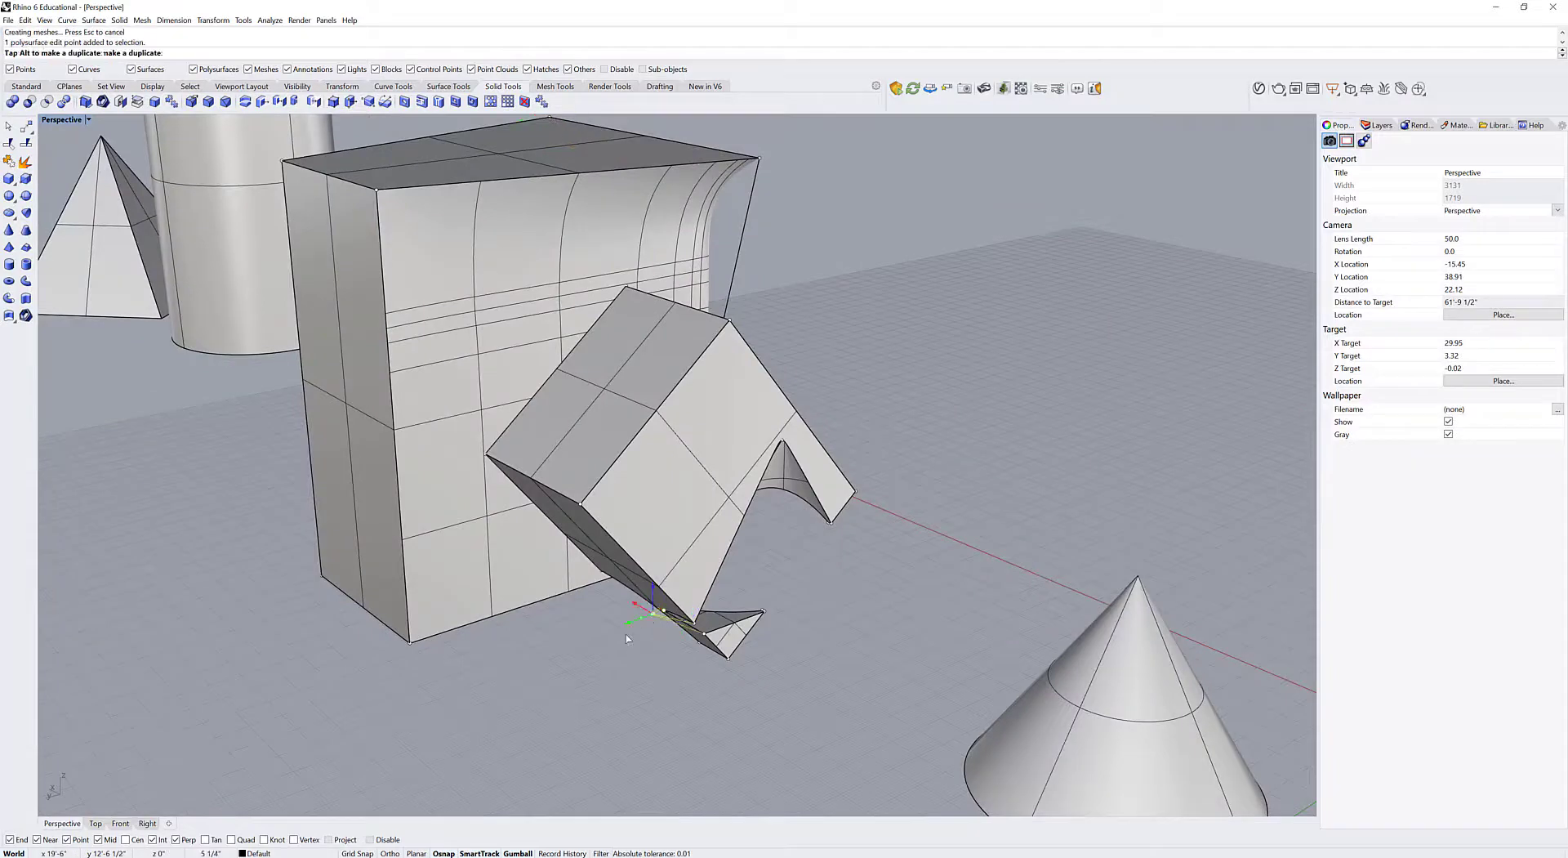